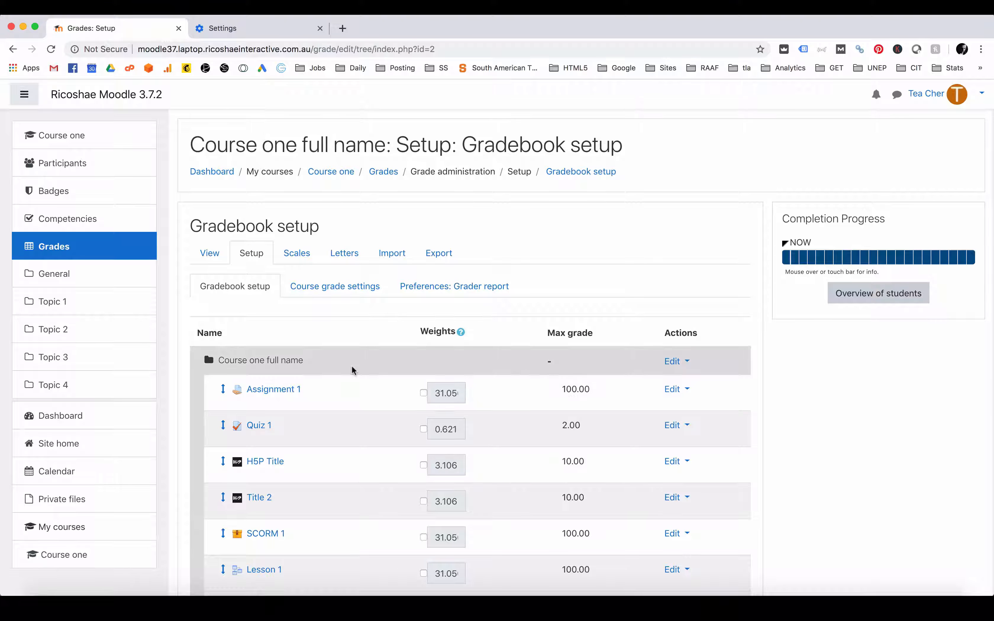
- Move the SCORM 1 grade item below Lesson 1, at the end of the gradebook list
{"action": "scroll", "coordinate": [352, 370], "scroll_direction": "down", "scroll_amount": 5}
{"action": "scroll", "coordinate": [352, 370], "scroll_direction": "up", "scroll_amount": 3}
{"action": "scroll", "coordinate": [351, 366], "scroll_direction": "up", "scroll_amount": 2}
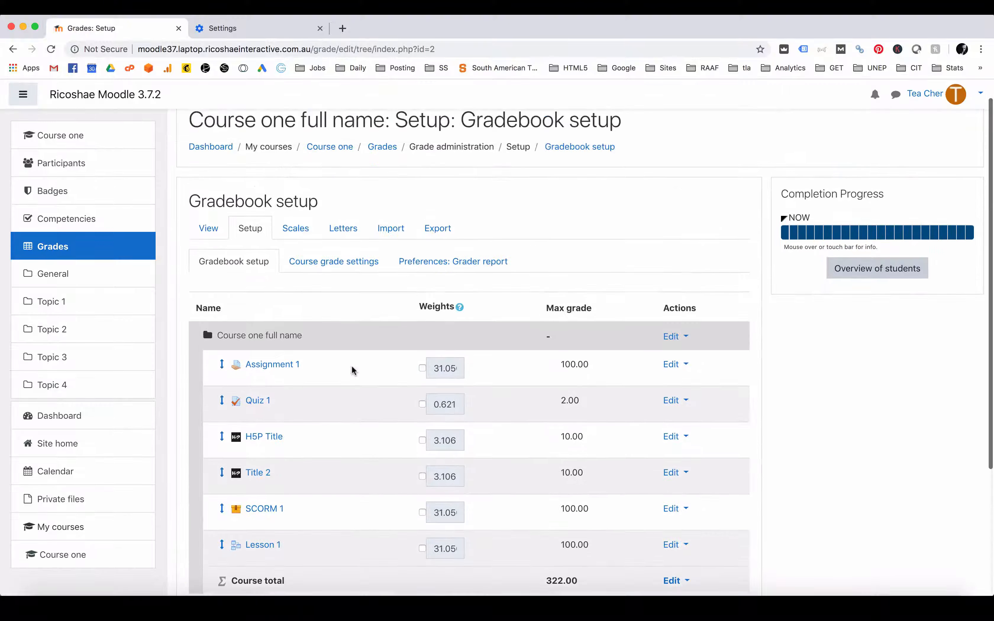
{"action": "scroll", "coordinate": [352, 365], "scroll_direction": "down", "scroll_amount": 3}
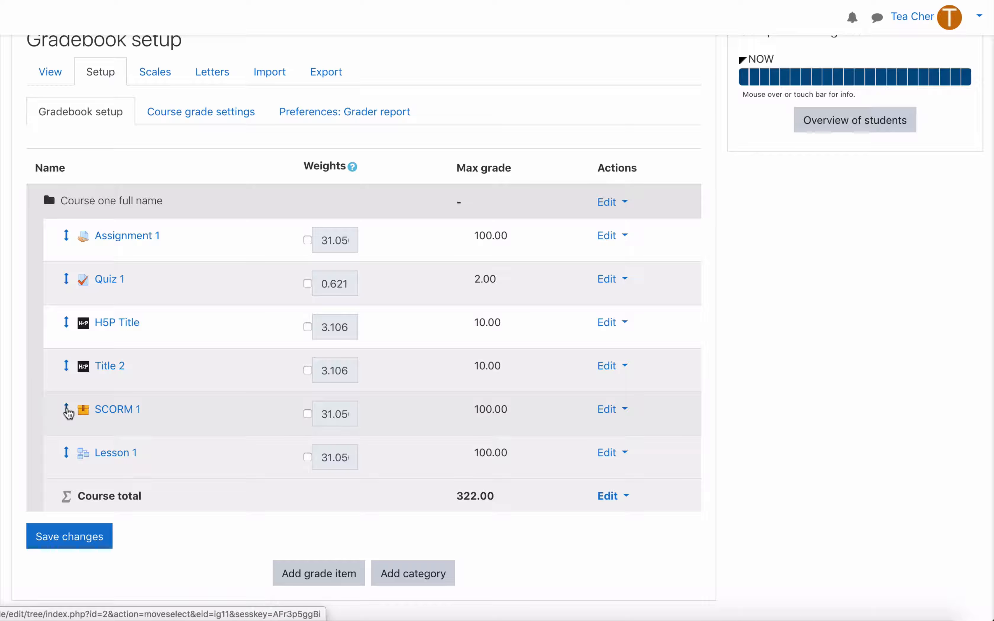
{"action": "left_click", "coordinate": [68, 411]}
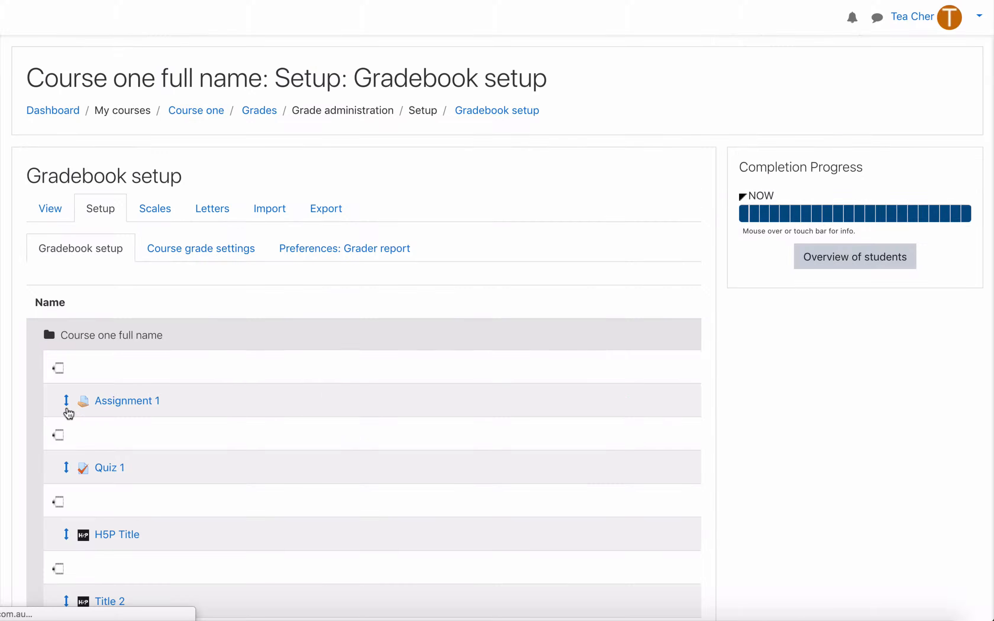
{"action": "scroll", "coordinate": [94, 402], "scroll_direction": "down", "scroll_amount": 4}
{"action": "scroll", "coordinate": [96, 399], "scroll_direction": "down", "scroll_amount": 2}
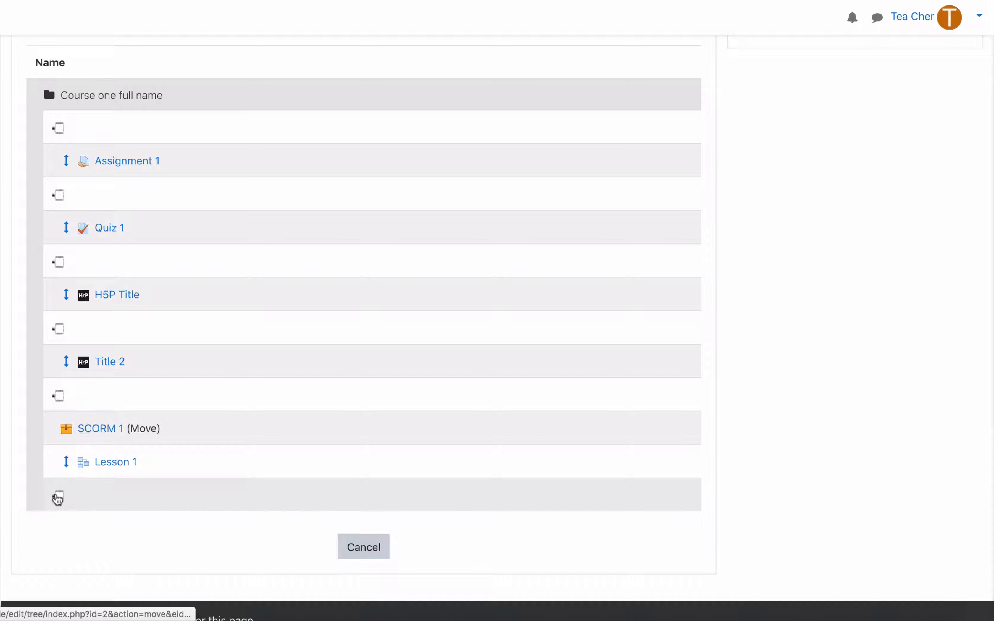
{"action": "left_click", "coordinate": [57, 499]}
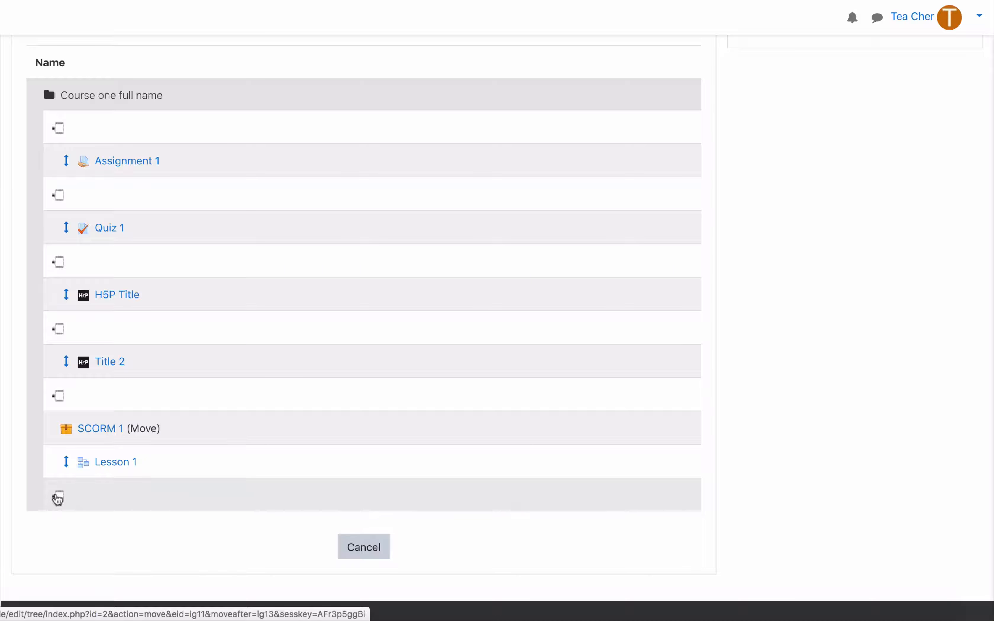
- Move the H5P Title grade item below SCORM 1, at the end of the gradebook list
{"action": "scroll", "coordinate": [57, 498], "scroll_direction": "down", "scroll_amount": 5}
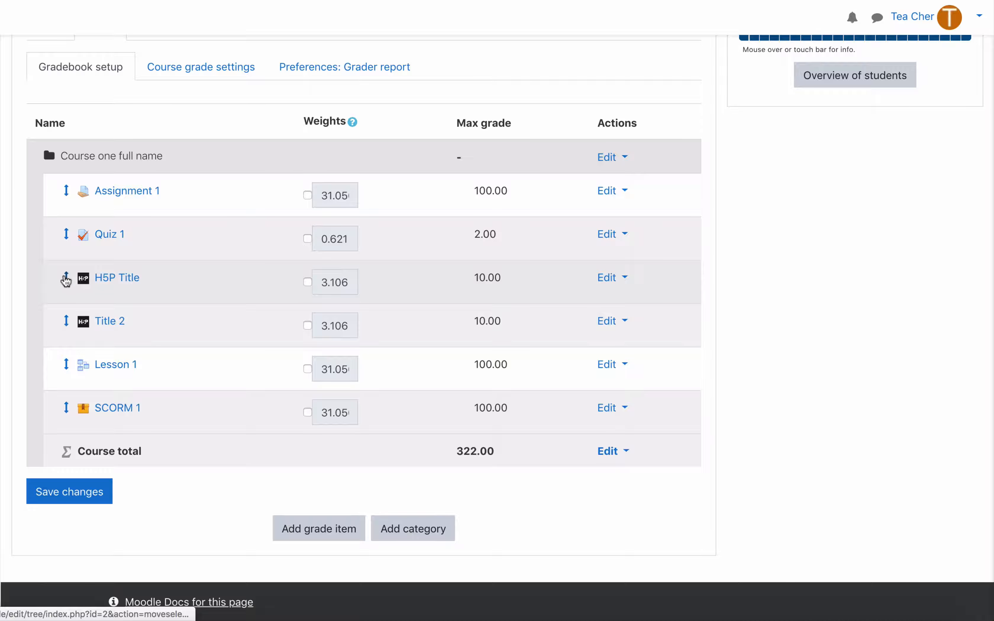
{"action": "left_click", "coordinate": [66, 281]}
{"action": "scroll", "coordinate": [73, 376], "scroll_direction": "down", "scroll_amount": 6}
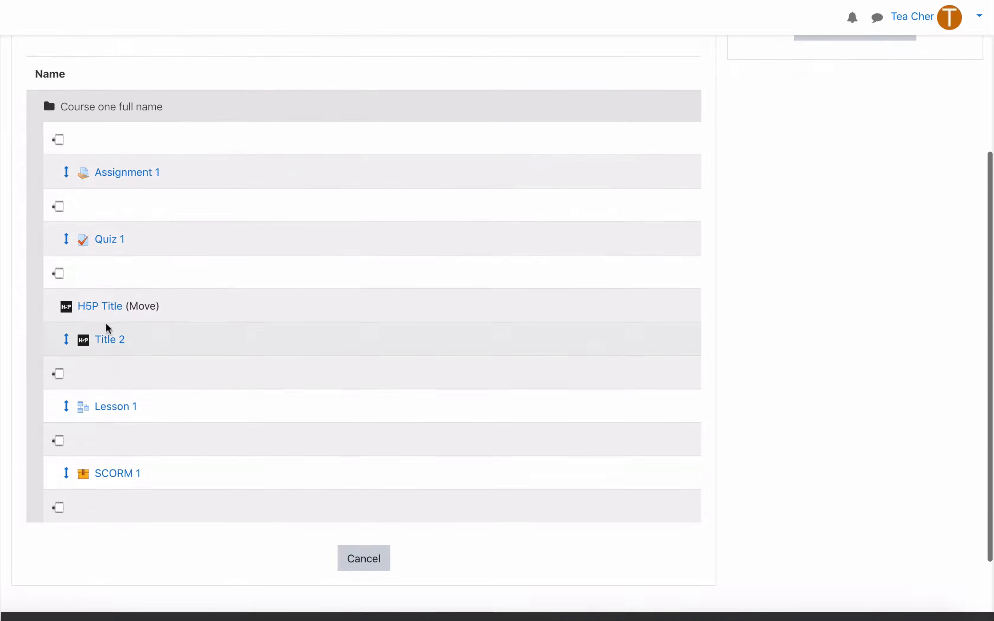
{"action": "left_click", "coordinate": [59, 510]}
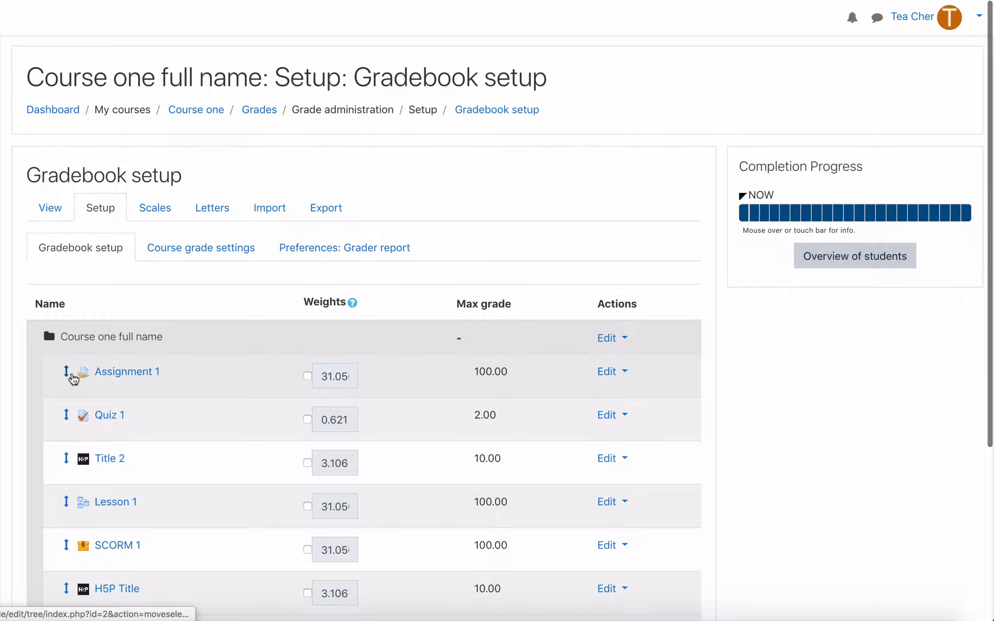
- Move the Title 2 grade item below H5P Title, at the end of the gradebook list
{"action": "scroll", "coordinate": [73, 379], "scroll_direction": "down", "scroll_amount": 3}
{"action": "left_click", "coordinate": [67, 320]}
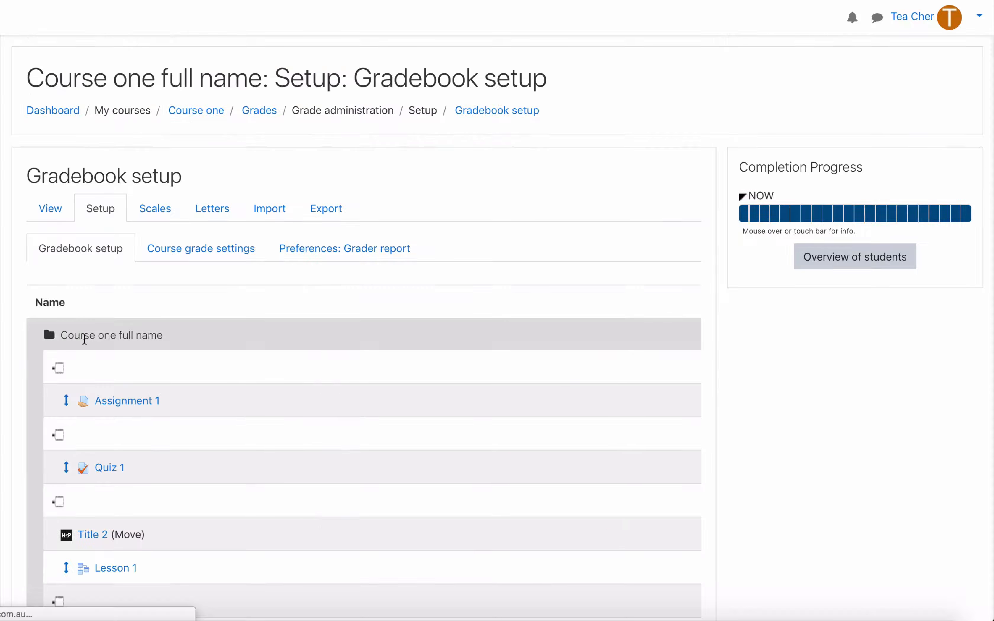
{"action": "scroll", "coordinate": [85, 339], "scroll_direction": "down", "scroll_amount": 8}
{"action": "left_click", "coordinate": [60, 429]}
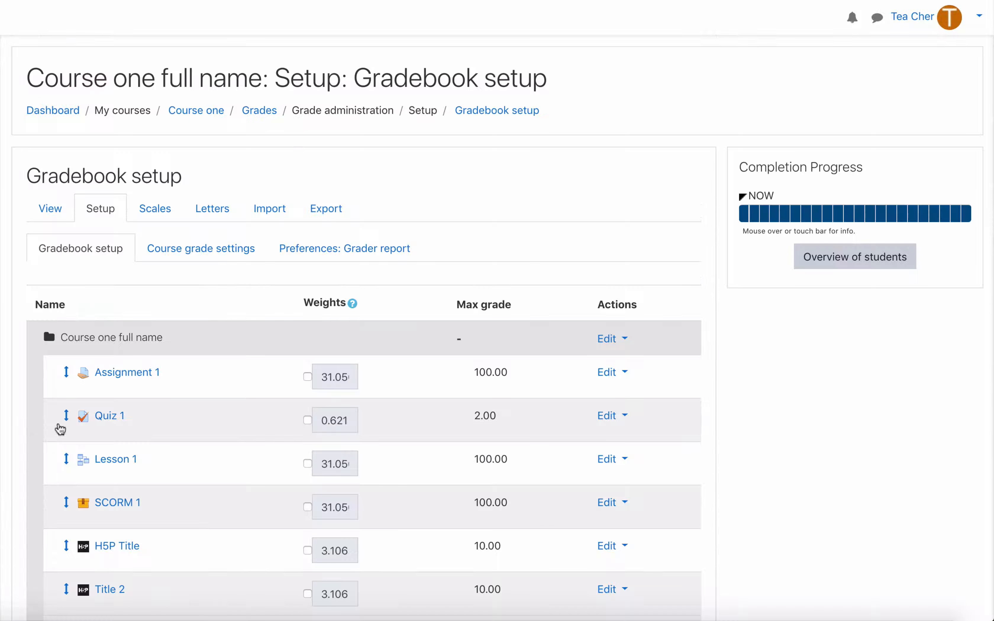
- Override the weight of Assignment 1 with 50 and save the gradebook changes
{"action": "scroll", "coordinate": [60, 428], "scroll_direction": "down", "scroll_amount": 5}
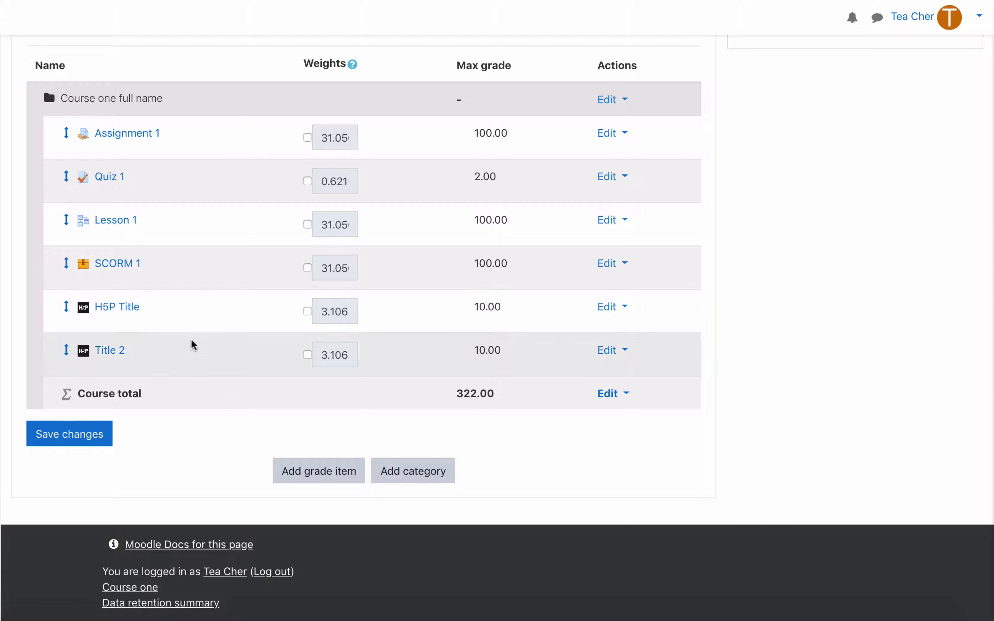
{"action": "scroll", "coordinate": [327, 172], "scroll_direction": "up", "scroll_amount": 2}
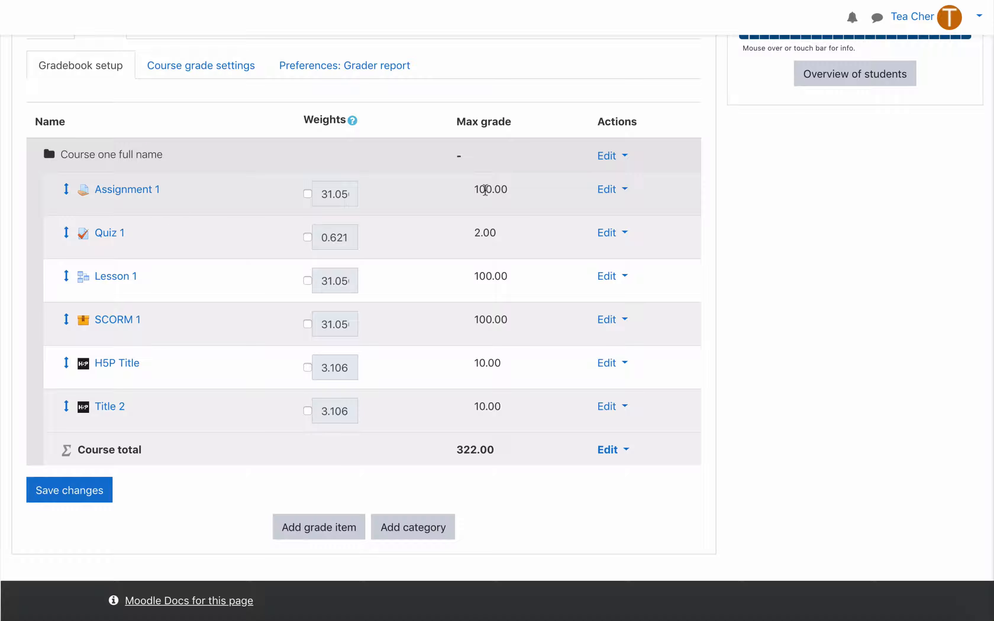
{"action": "double_click", "coordinate": [486, 190]}
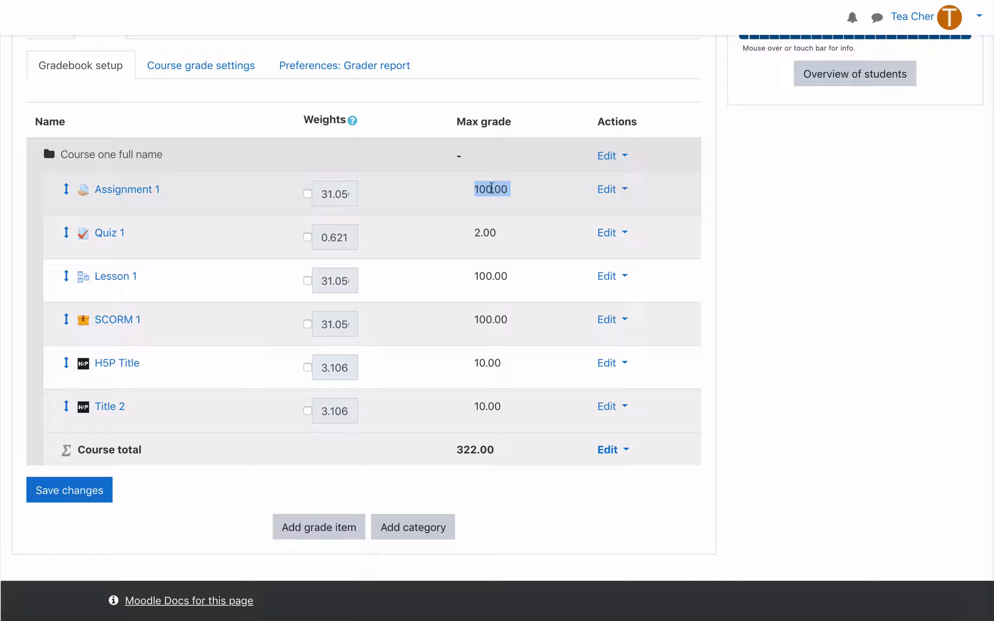
{"action": "double_click", "coordinate": [480, 234]}
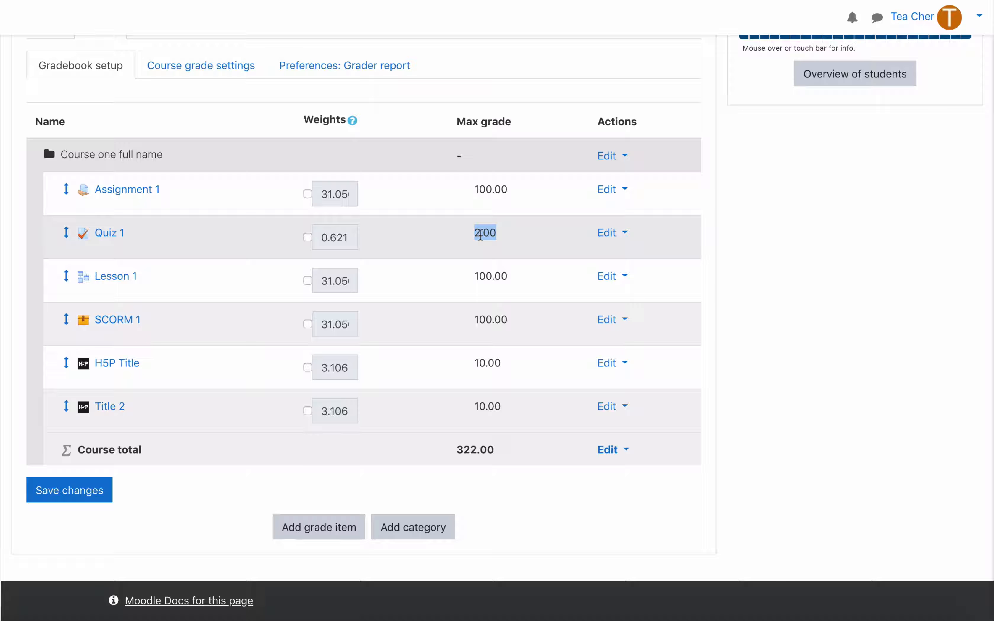
{"action": "left_click", "coordinate": [480, 235]}
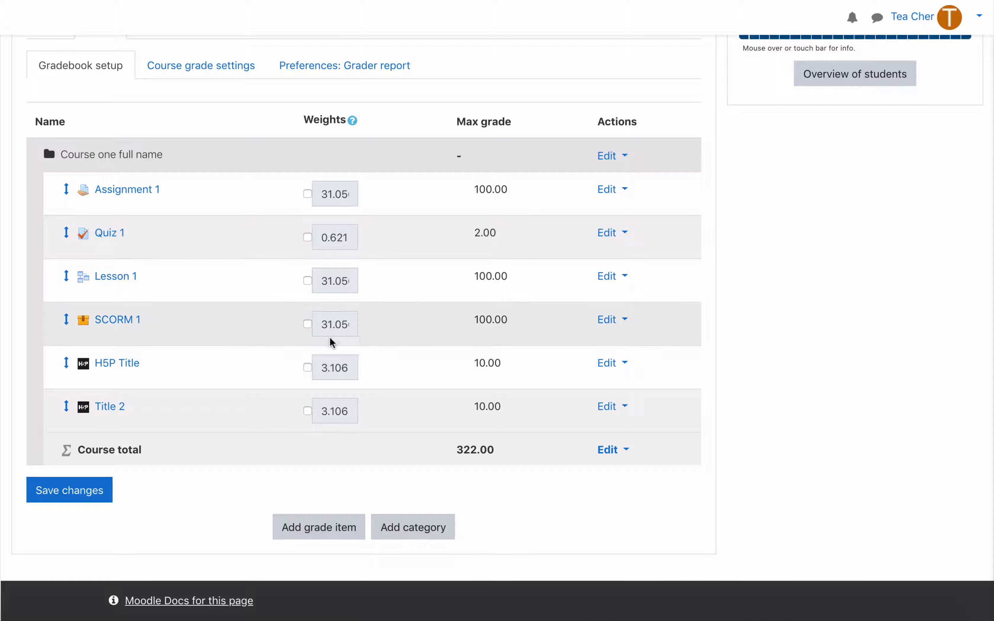
{"action": "left_click", "coordinate": [308, 194]}
{"action": "left_click_drag", "start_coordinate": [321, 194], "coordinate": [373, 195]}
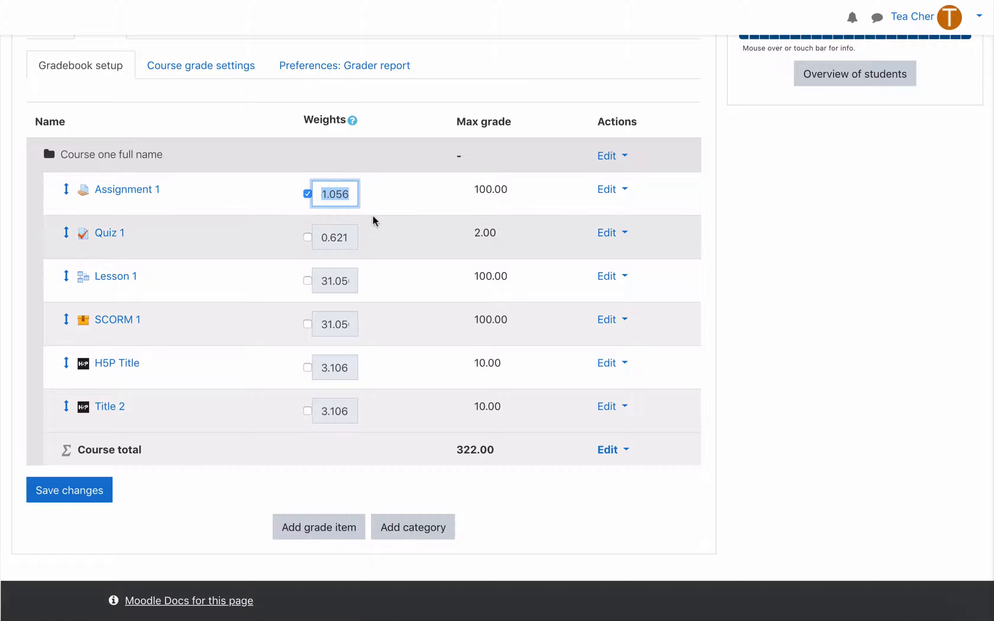
{"action": "type", "text": "50"}
{"action": "key", "text": "Tab"}
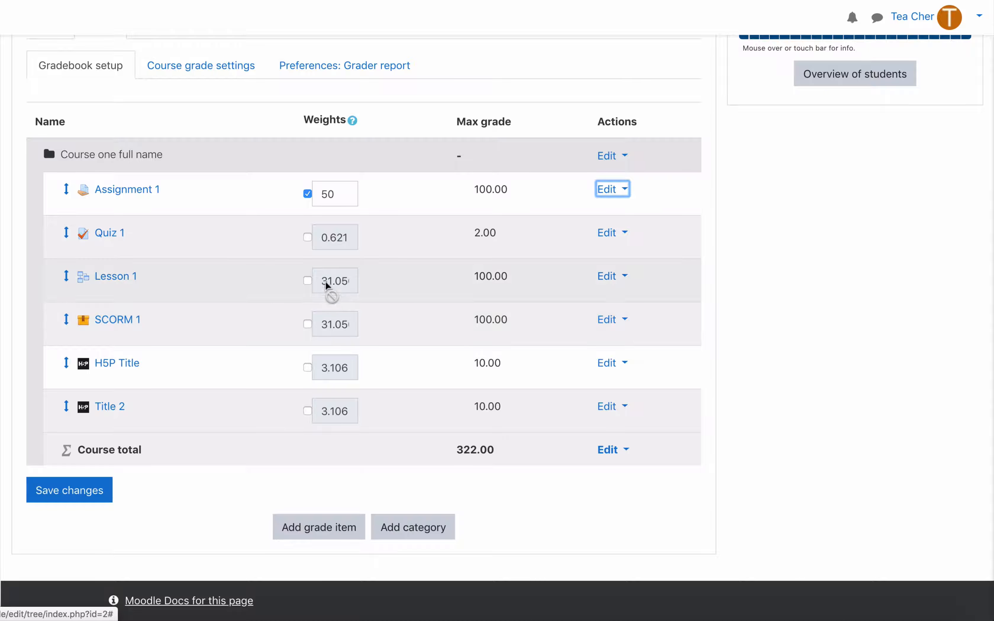
{"action": "left_click", "coordinate": [80, 495]}
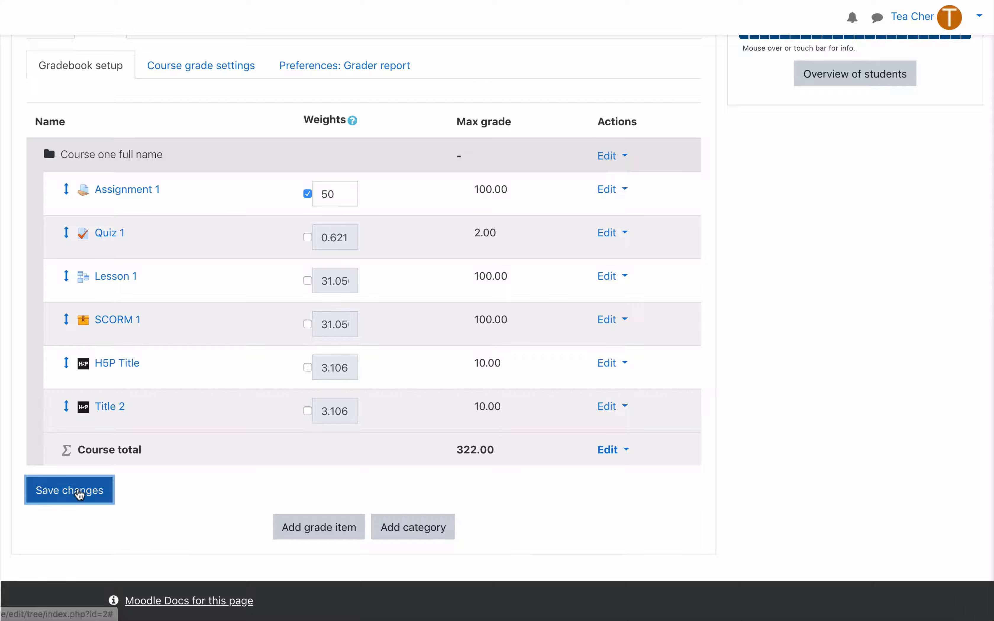
- Examine the adjusted weights and compare the maximum grades of Assignment 1, Quiz 1 and the course total
{"action": "scroll", "coordinate": [277, 411], "scroll_direction": "down", "scroll_amount": 5}
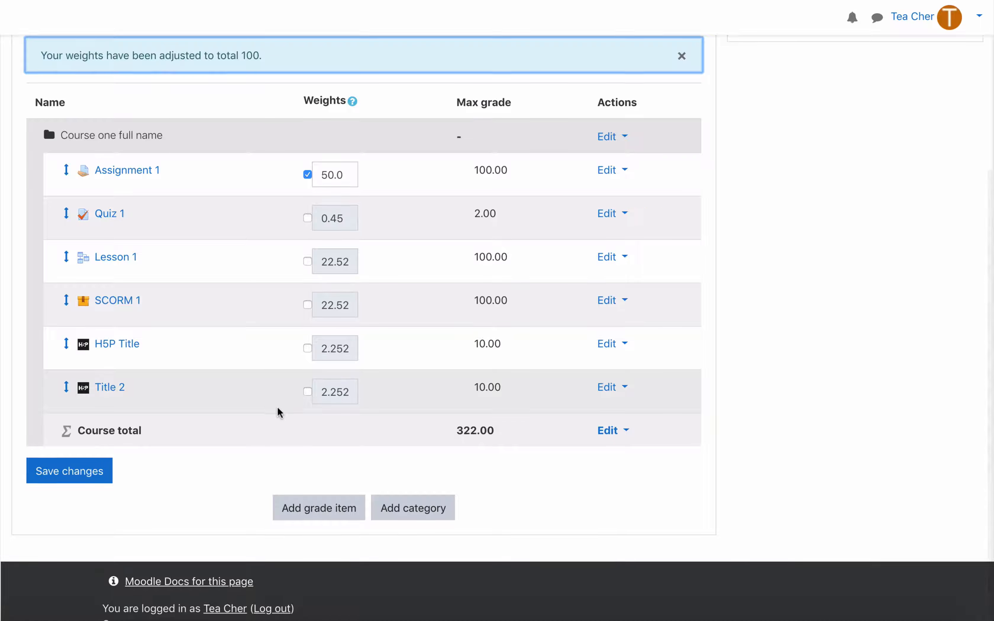
{"action": "scroll", "coordinate": [279, 413], "scroll_direction": "down", "scroll_amount": 1}
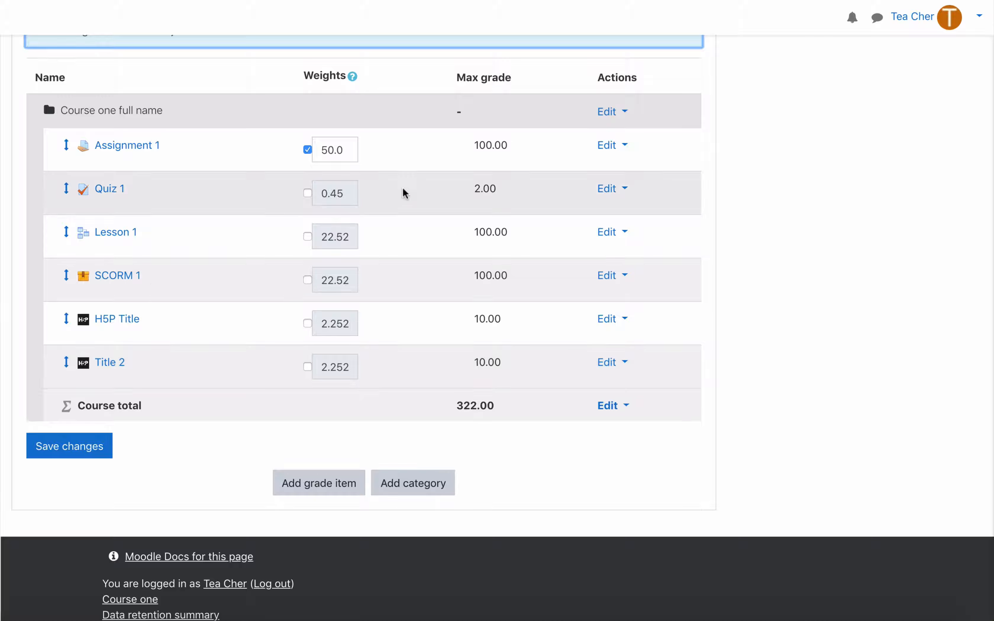
{"action": "scroll", "coordinate": [405, 194], "scroll_direction": "up", "scroll_amount": 2}
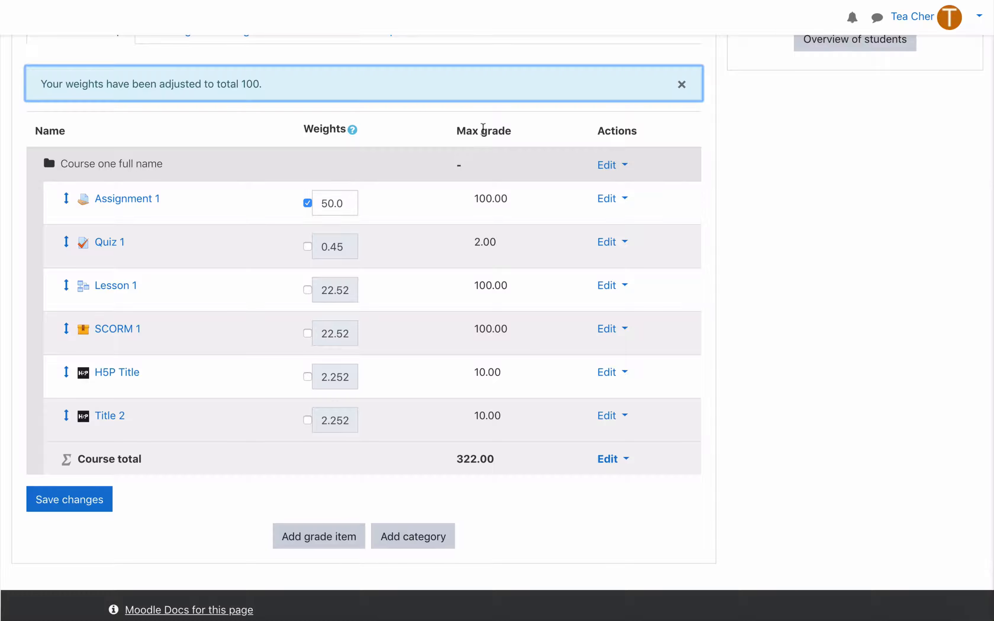
{"action": "double_click", "coordinate": [487, 196]}
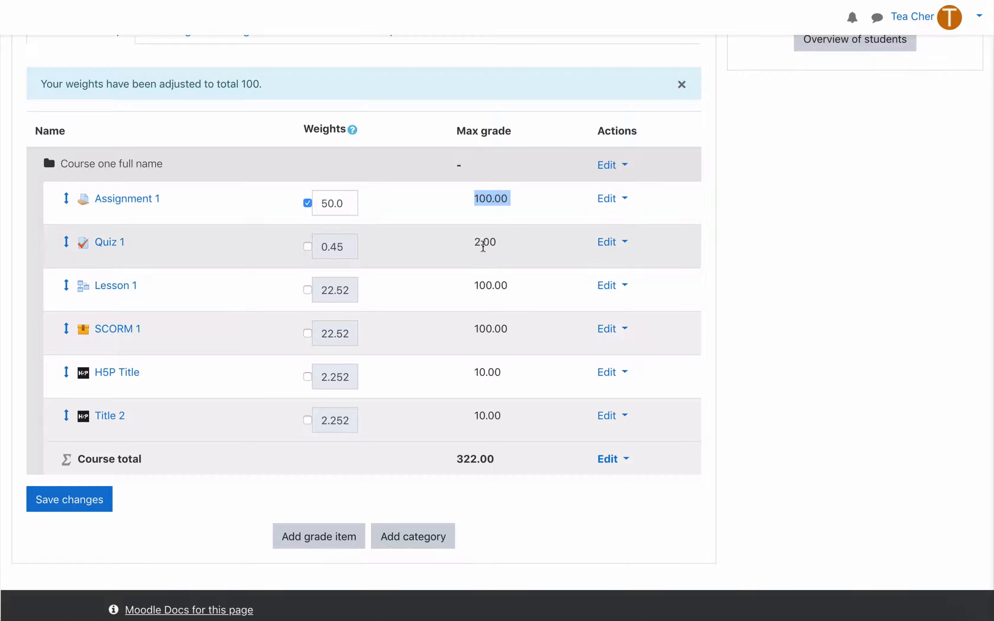
{"action": "double_click", "coordinate": [482, 243]}
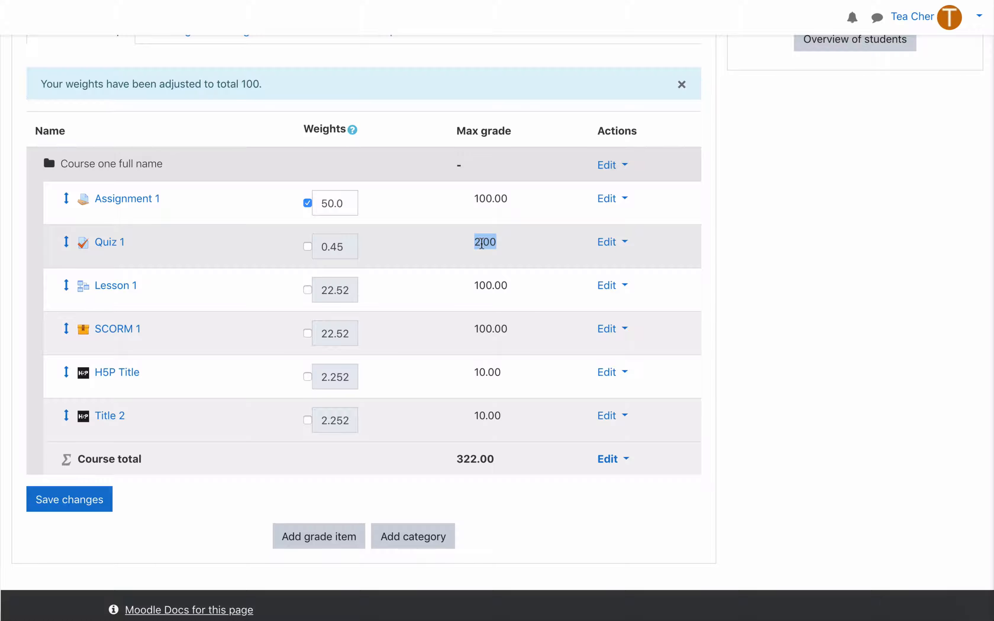
{"action": "left_click", "coordinate": [510, 246]}
{"action": "scroll", "coordinate": [511, 246], "scroll_direction": "down", "scroll_amount": 3}
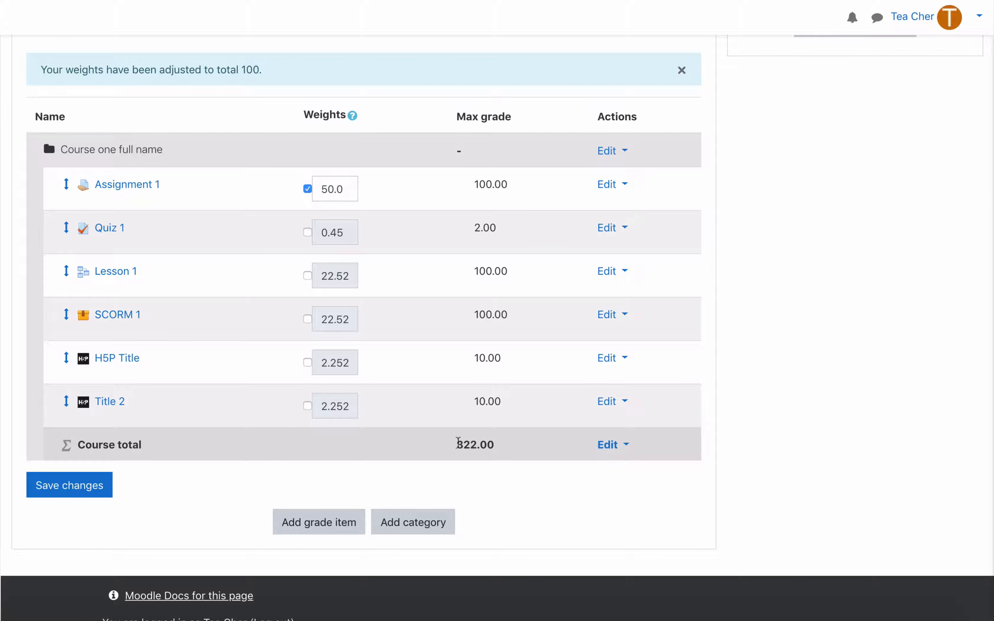
{"action": "left_click_drag", "start_coordinate": [456, 446], "coordinate": [507, 446]}
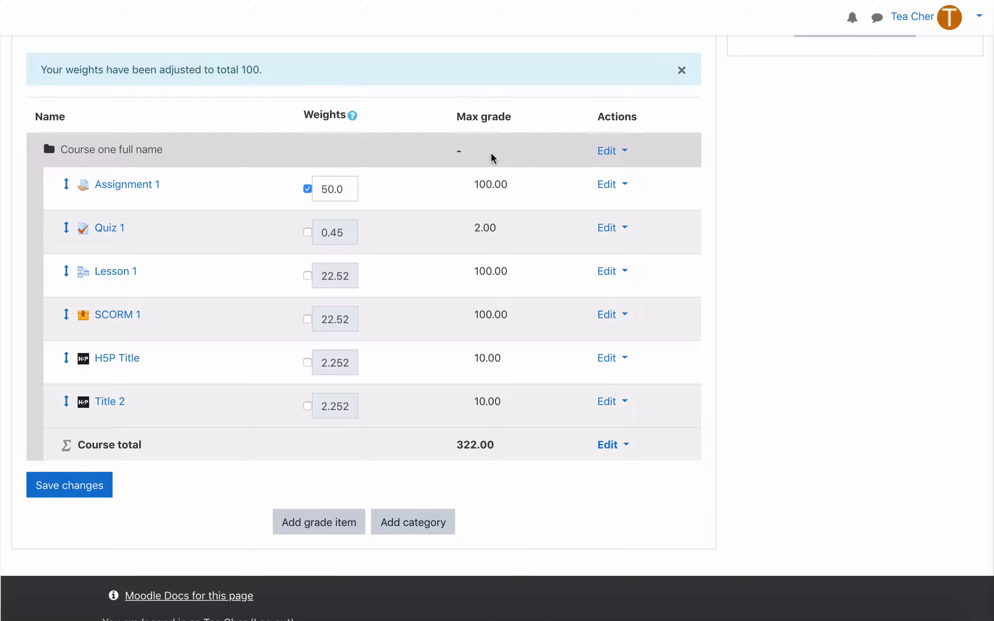
- Set the weights of Assignment 1 and Quiz 1 to 25 each, overriding the quiz's automatic weight, and save the changes
{"action": "left_click_drag", "start_coordinate": [323, 189], "coordinate": [360, 191]}
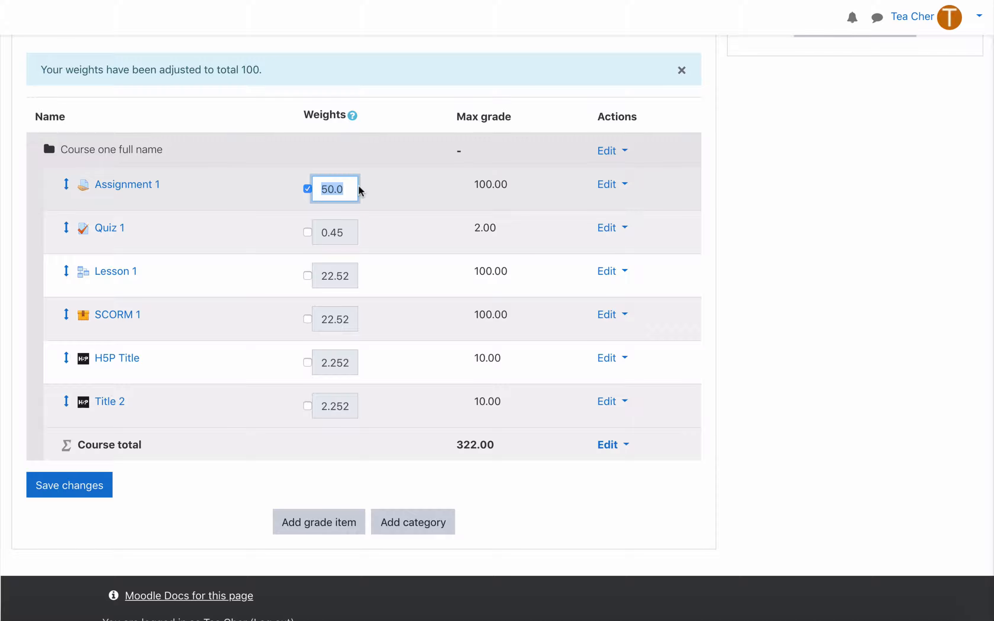
{"action": "type", "text": "25"}
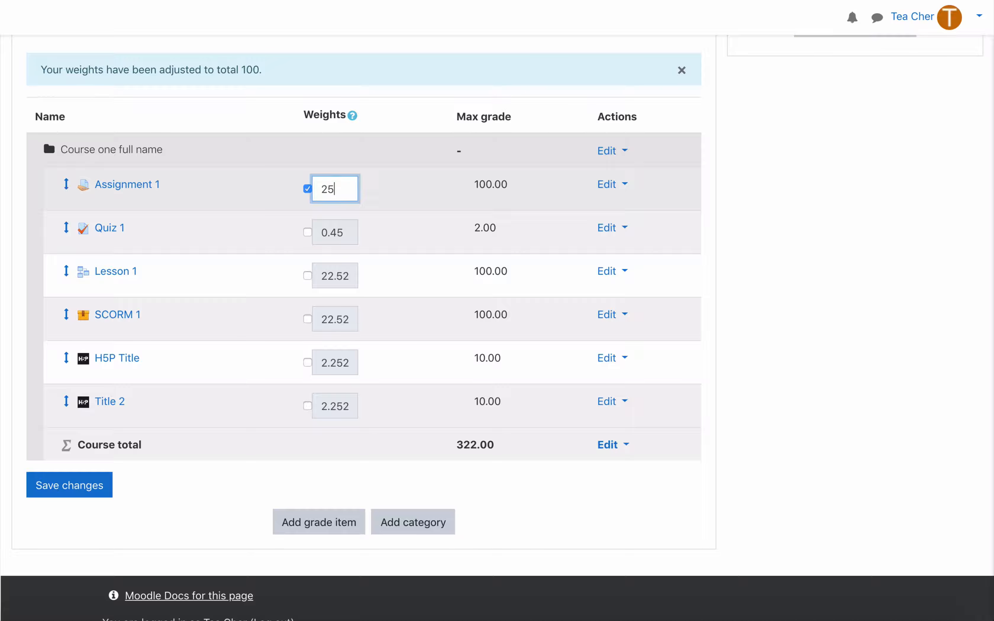
{"action": "left_click", "coordinate": [308, 233]}
{"action": "left_click_drag", "start_coordinate": [321, 231], "coordinate": [385, 234]}
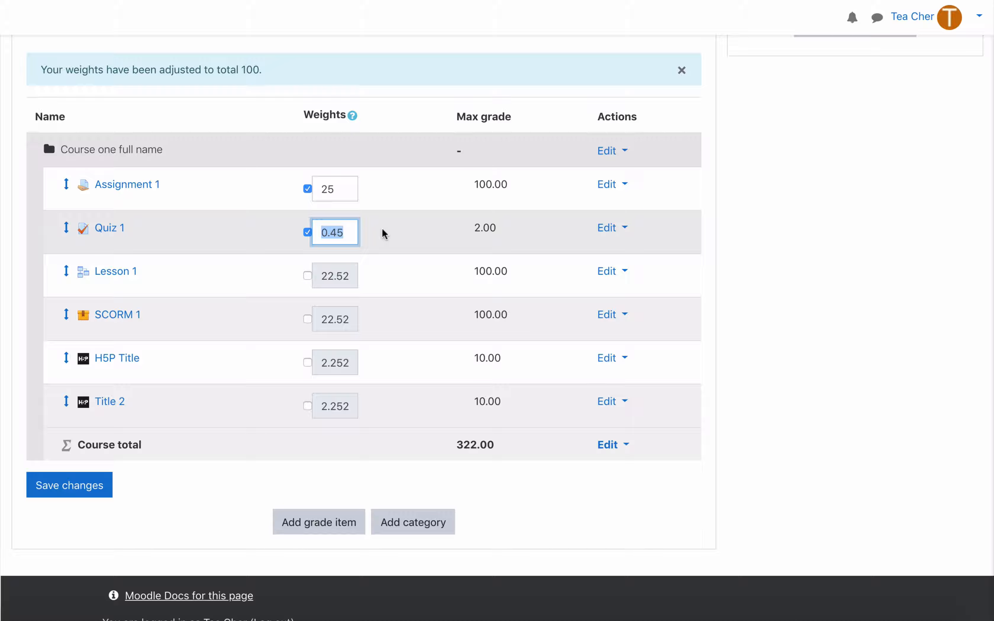
{"action": "type", "text": "25"}
{"action": "key", "text": "Tab"}
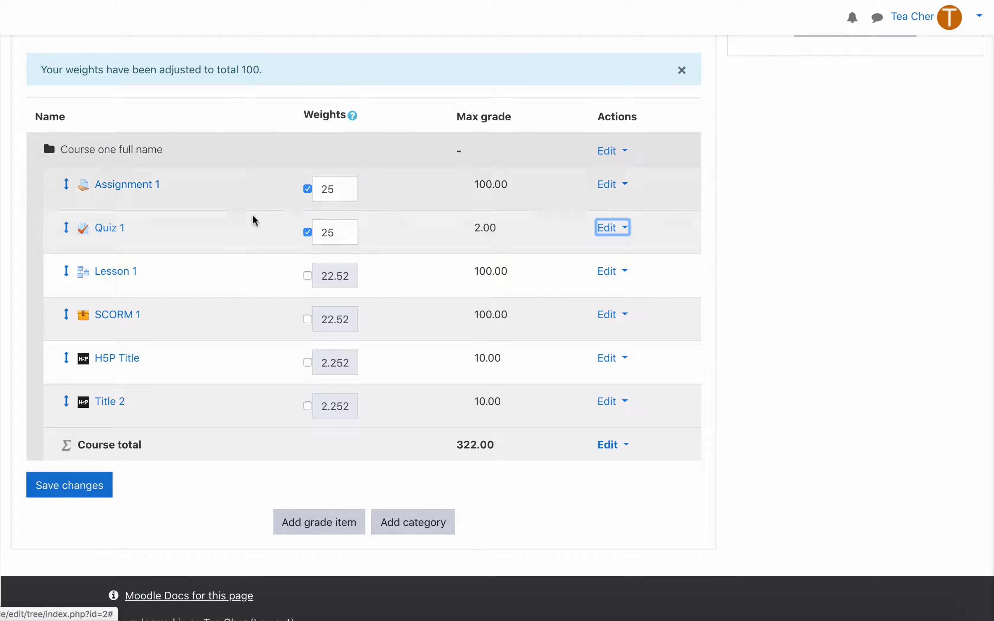
{"action": "left_click", "coordinate": [80, 495]}
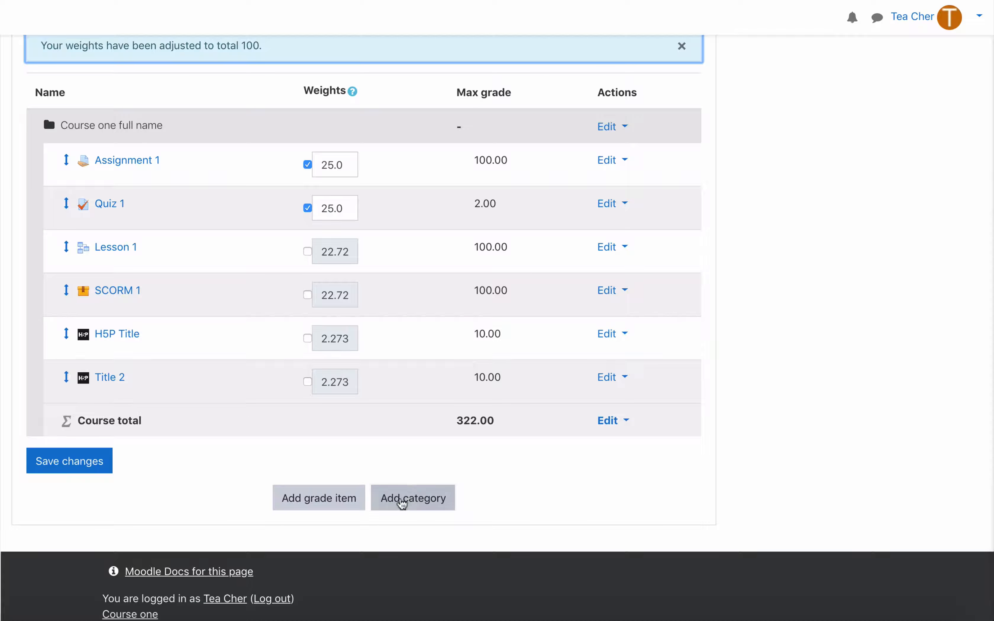
{"action": "left_click", "coordinate": [401, 507]}
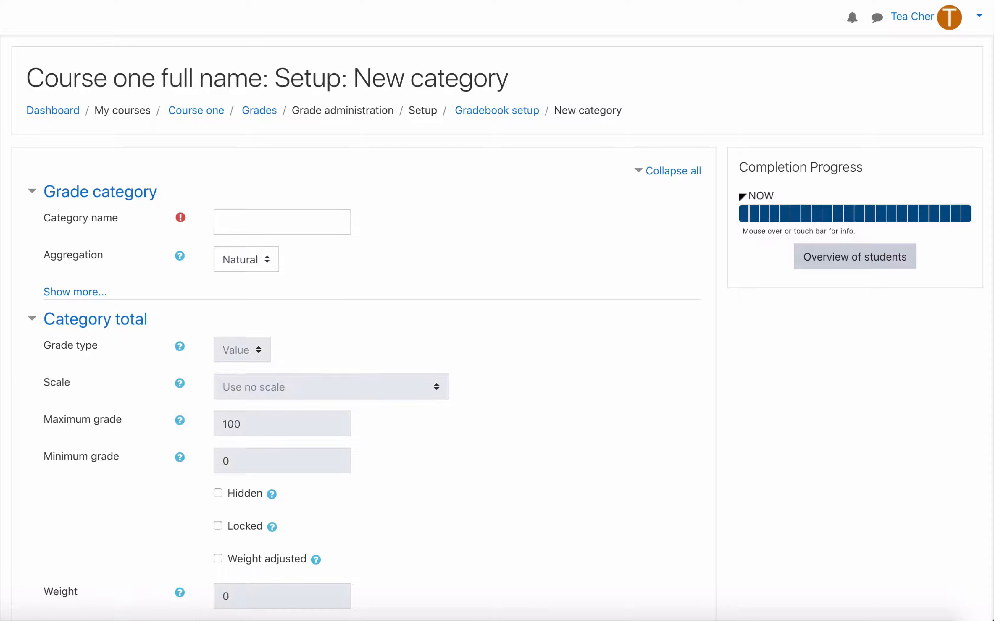
{"action": "key", "text": "alt+Left"}
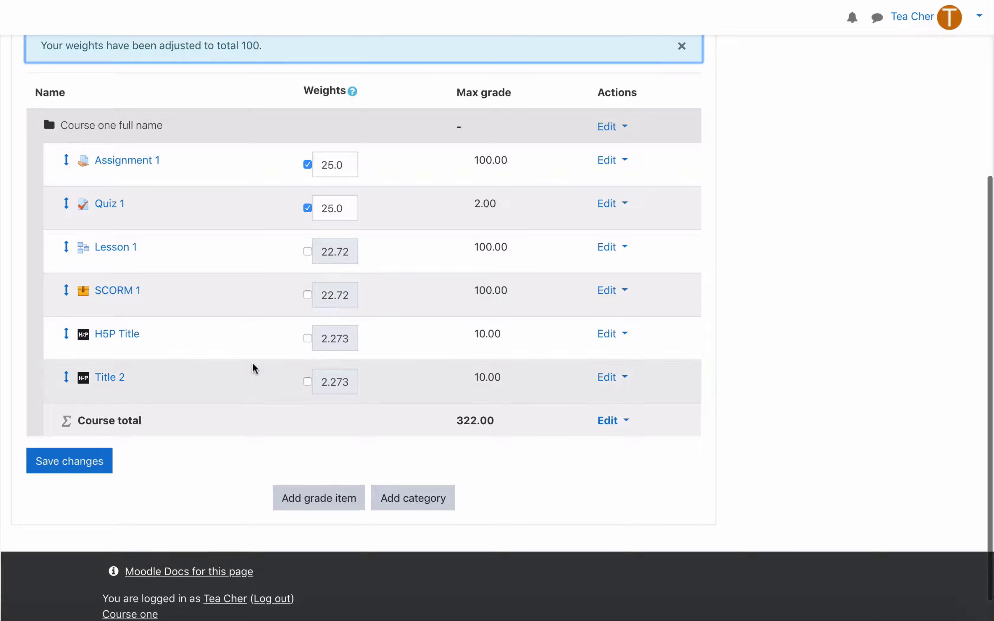
{"action": "scroll", "coordinate": [254, 365], "scroll_direction": "up", "scroll_amount": 3}
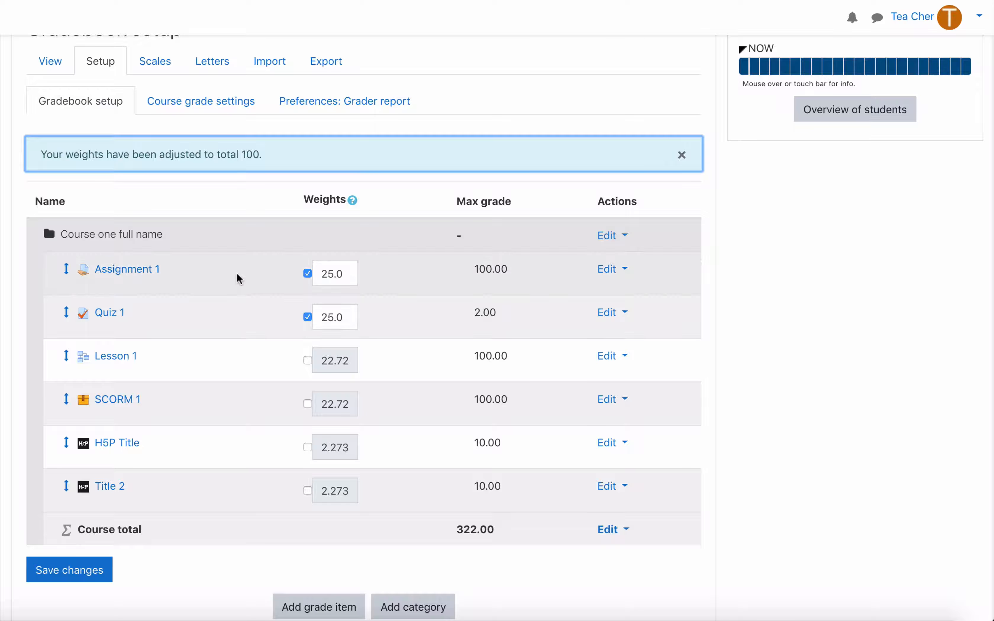
- Add a grade category named Core with Natural aggregation and save it
{"action": "scroll", "coordinate": [239, 278], "scroll_direction": "down", "scroll_amount": 3}
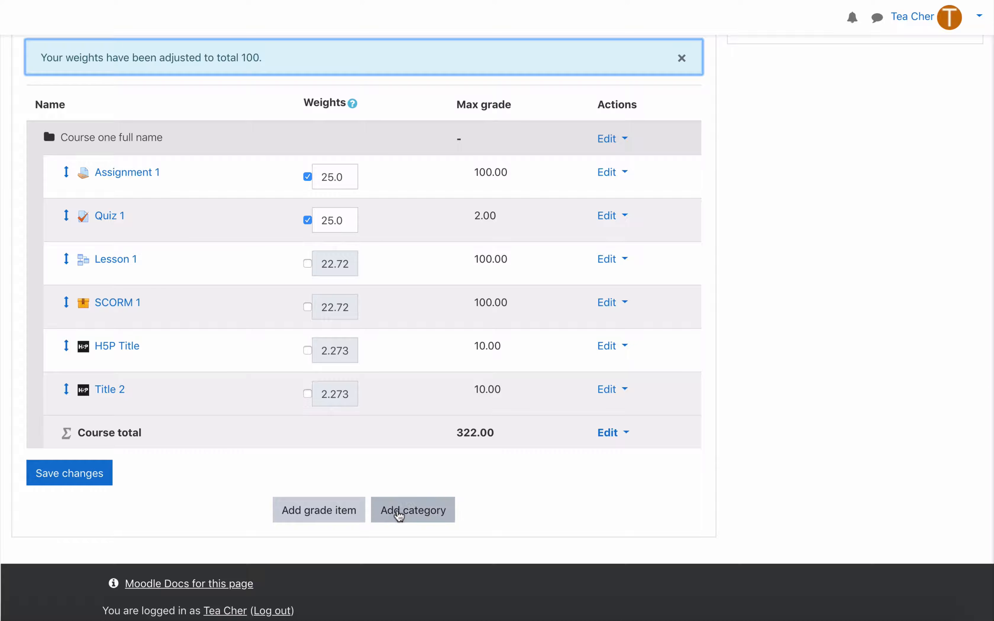
{"action": "left_click", "coordinate": [395, 514]}
{"action": "left_click", "coordinate": [222, 224]}
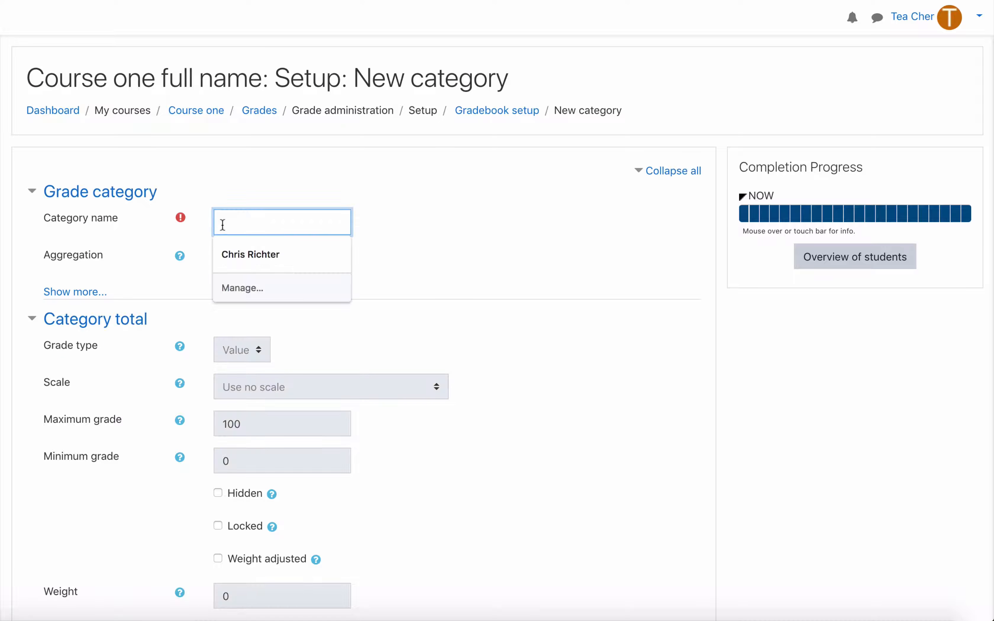
{"action": "type", "text": "Core"}
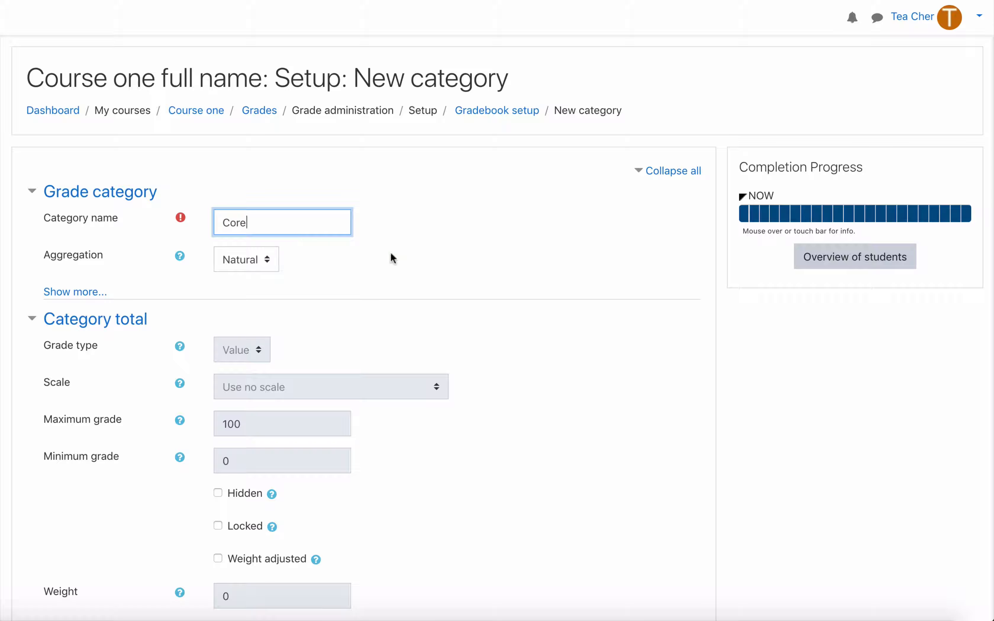
{"action": "scroll", "coordinate": [394, 258], "scroll_direction": "down", "scroll_amount": 5}
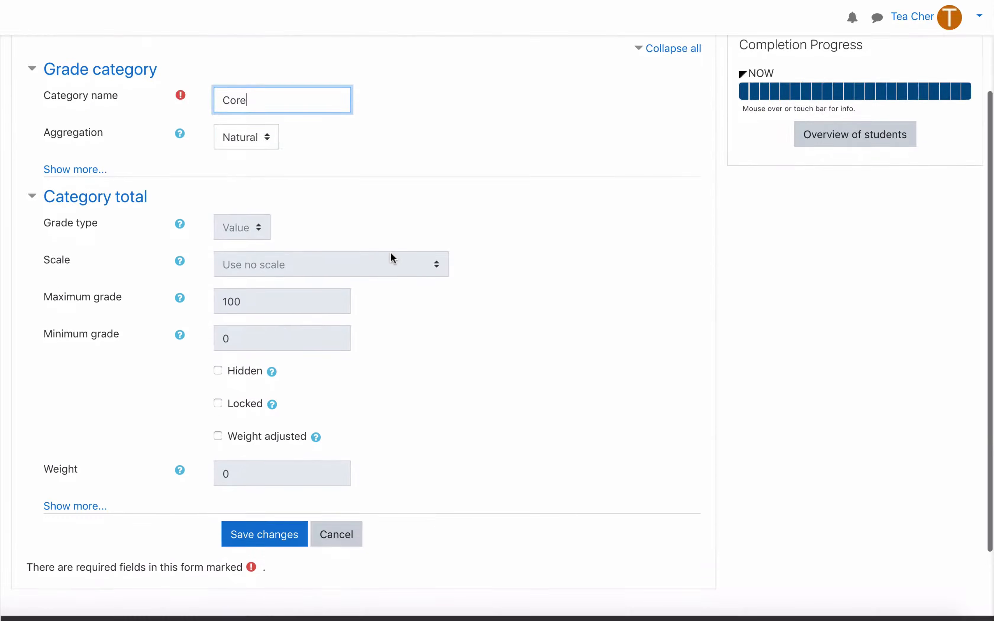
{"action": "left_click", "coordinate": [268, 443]}
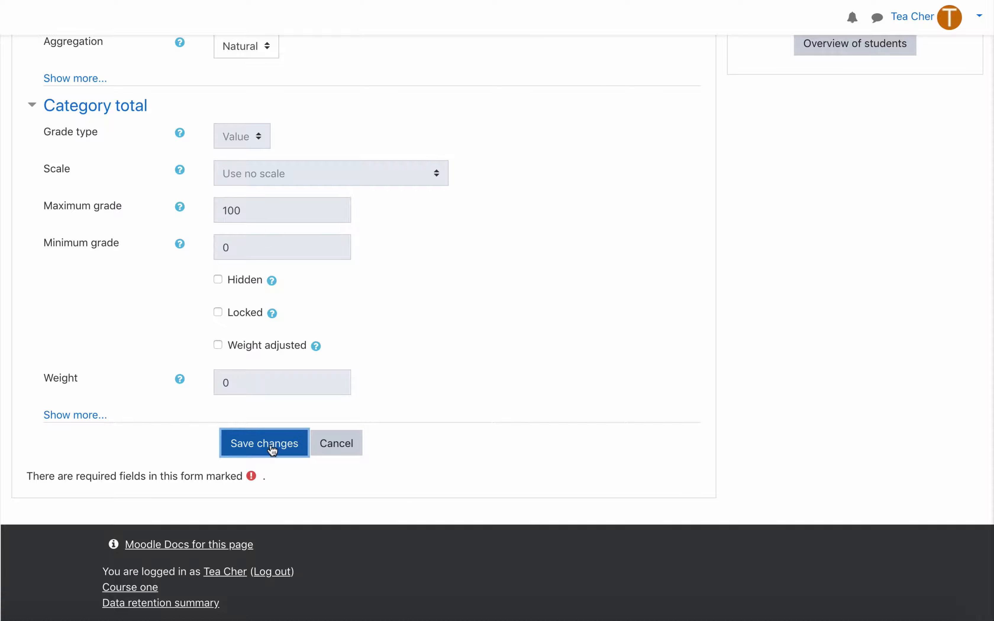
- Add a second grade category named Secondary with Natural aggregation and save it
{"action": "scroll", "coordinate": [272, 451], "scroll_direction": "down", "scroll_amount": 5}
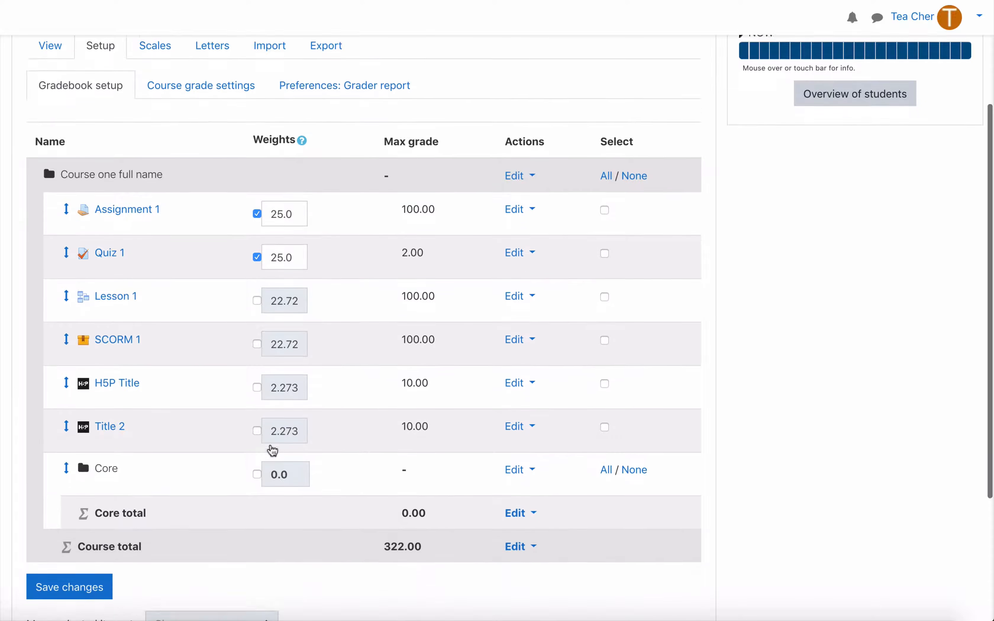
{"action": "scroll", "coordinate": [273, 452], "scroll_direction": "down", "scroll_amount": 3}
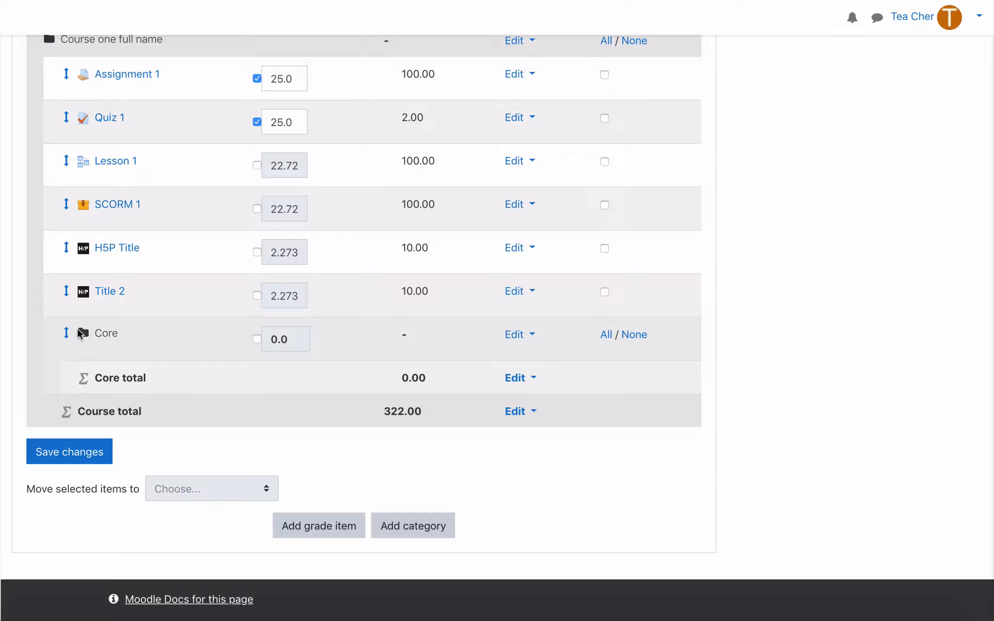
{"action": "scroll", "coordinate": [77, 330], "scroll_direction": "up", "scroll_amount": 1}
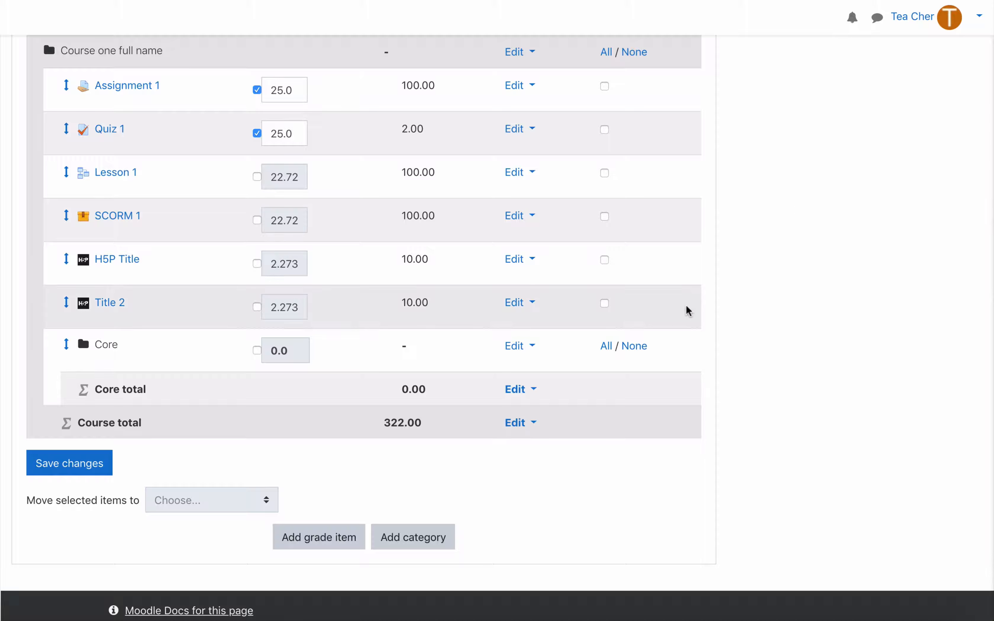
{"action": "left_click", "coordinate": [393, 537]}
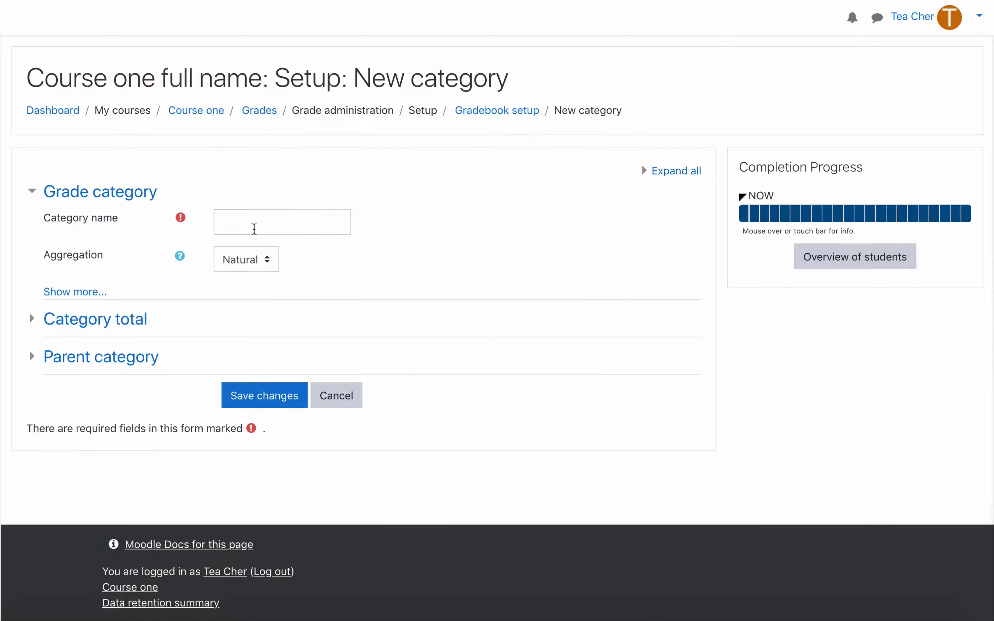
{"action": "left_click", "coordinate": [251, 226]}
{"action": "type", "text": "Secondary"}
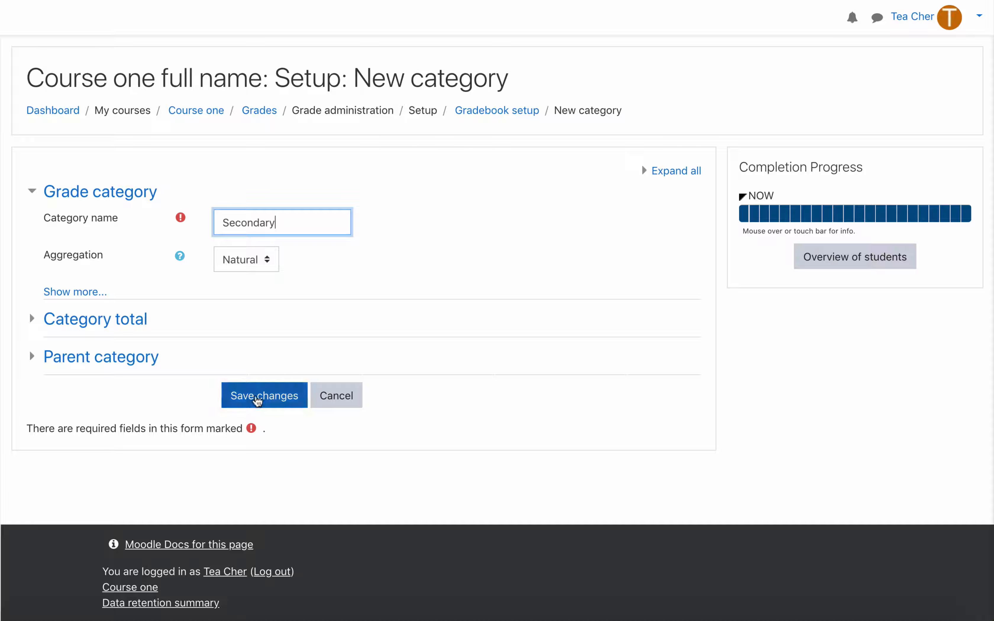
{"action": "left_click", "coordinate": [259, 397]}
- Move the Core category up so that it sits between Quiz 1 and Lesson 1
{"action": "scroll", "coordinate": [238, 339], "scroll_direction": "down", "scroll_amount": 8}
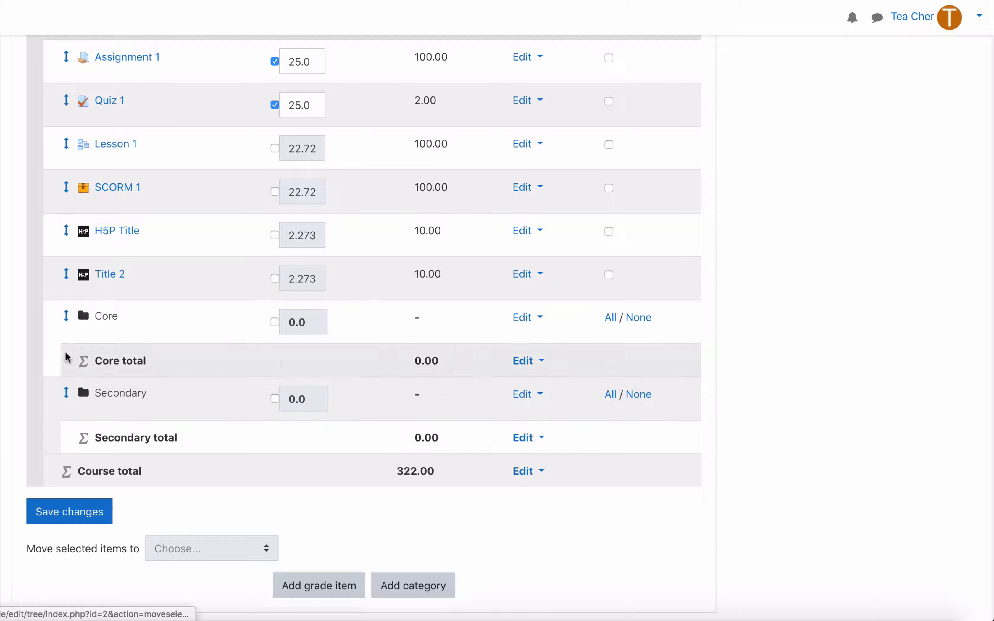
{"action": "left_click", "coordinate": [68, 322]}
{"action": "scroll", "coordinate": [67, 322], "scroll_direction": "down", "scroll_amount": 6}
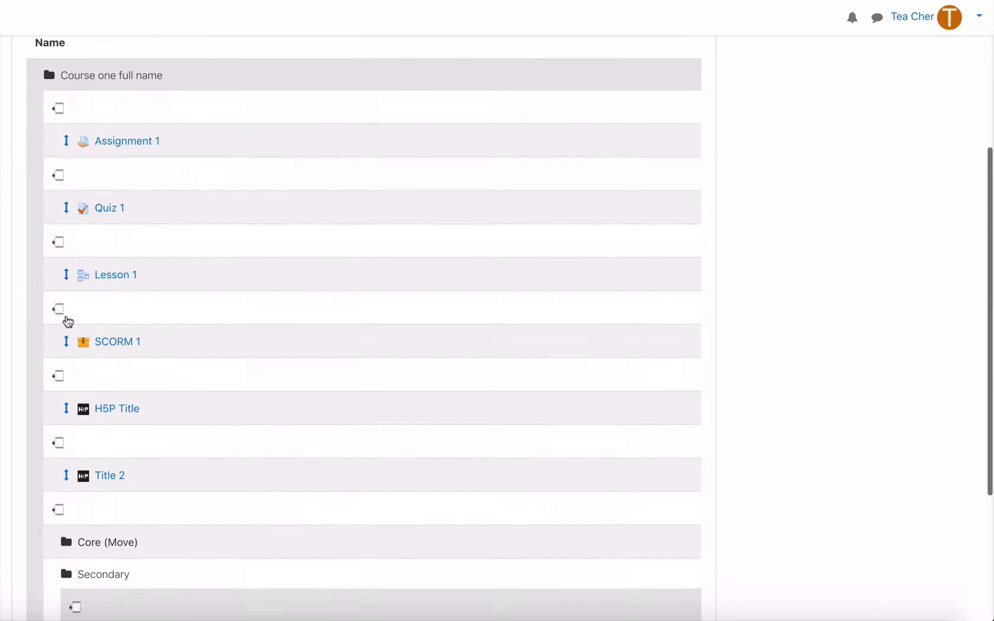
{"action": "left_click", "coordinate": [64, 251]}
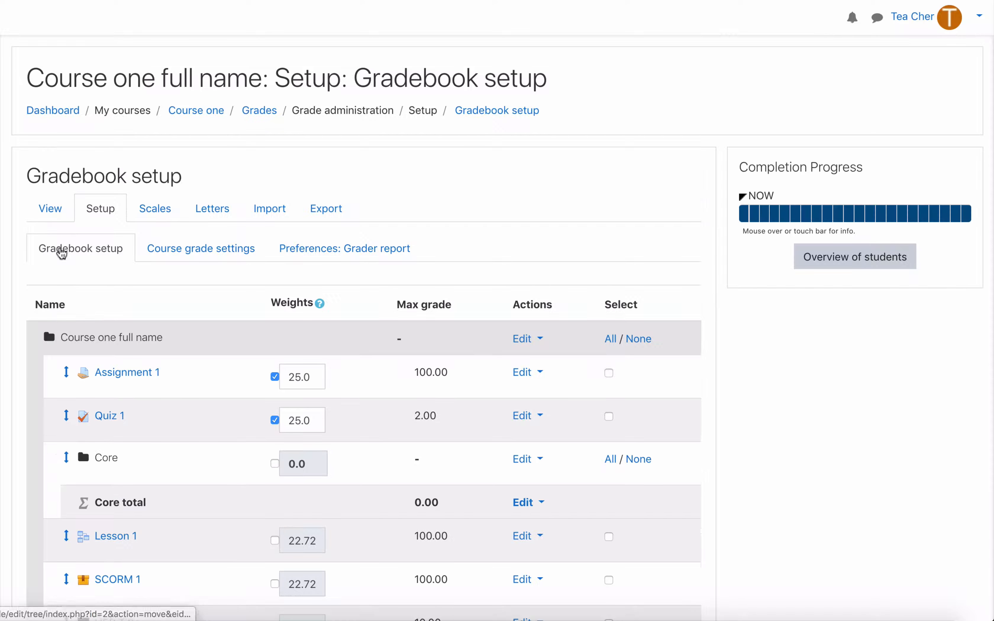
- Move the Assignment 1 grade item into the empty Core category
{"action": "scroll", "coordinate": [167, 271], "scroll_direction": "down", "scroll_amount": 2}
{"action": "scroll", "coordinate": [168, 272], "scroll_direction": "down", "scroll_amount": 5}
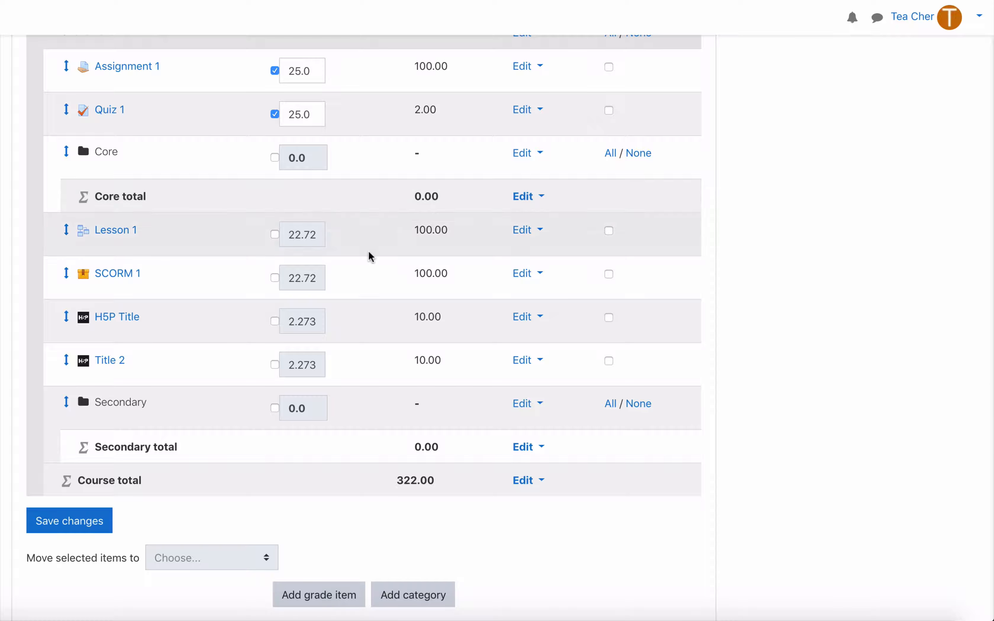
{"action": "scroll", "coordinate": [296, 211], "scroll_direction": "up", "scroll_amount": 1}
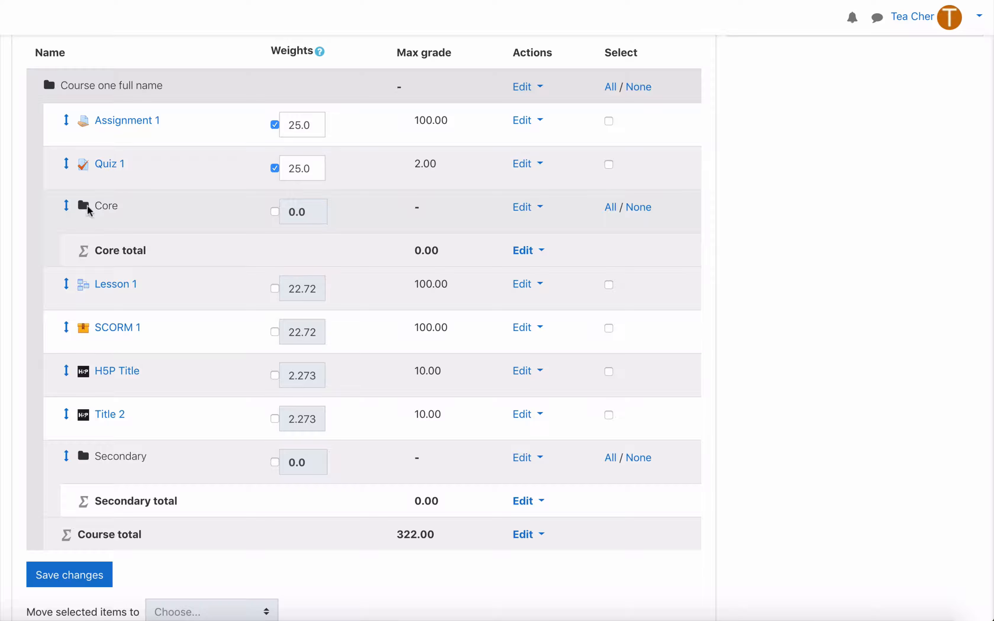
{"action": "left_click", "coordinate": [67, 122]}
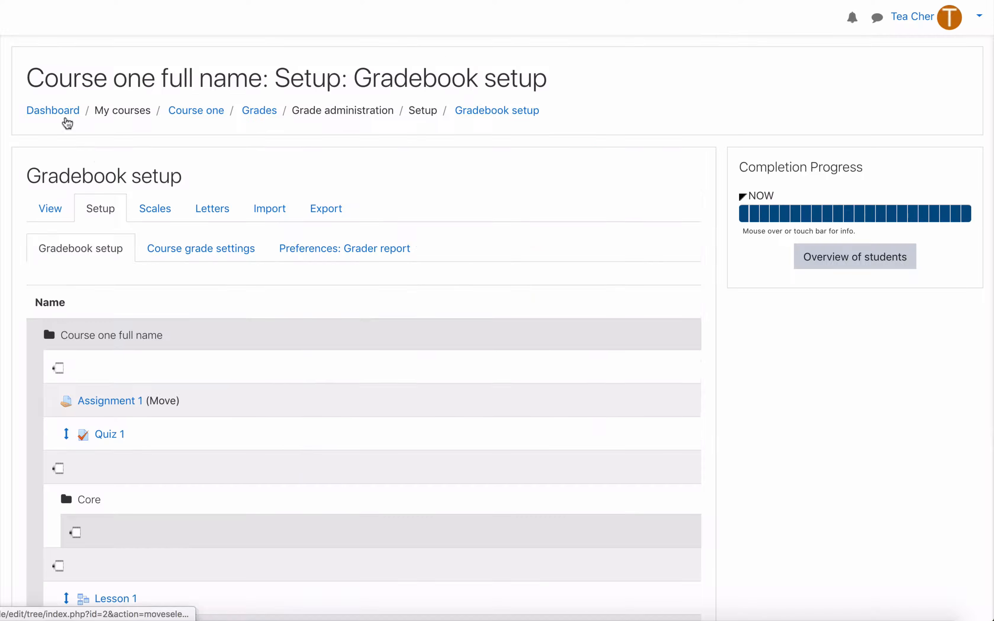
{"action": "scroll", "coordinate": [92, 234], "scroll_direction": "down", "scroll_amount": 4}
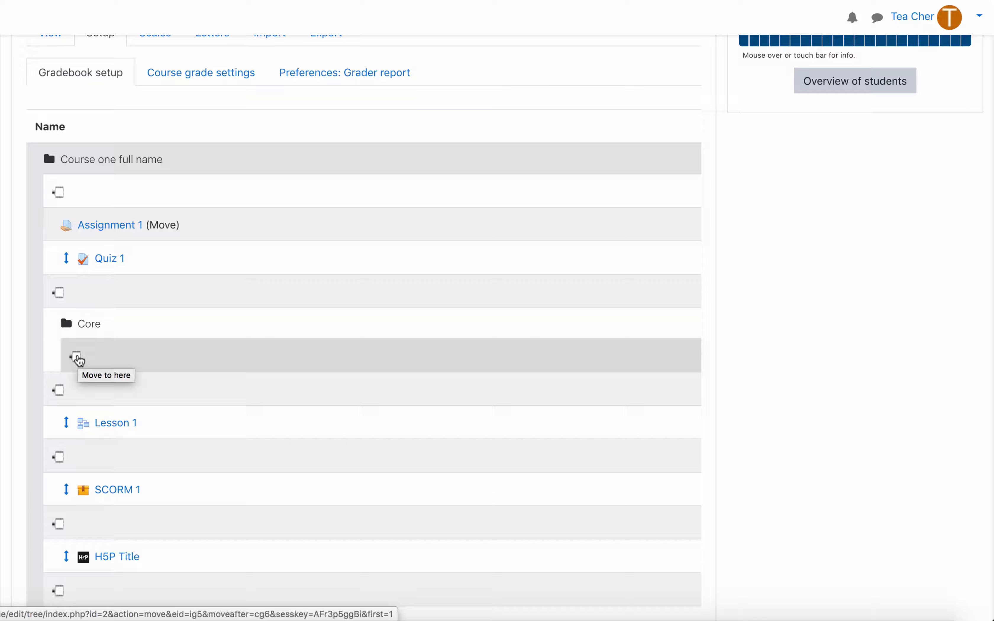
{"action": "left_click", "coordinate": [78, 360]}
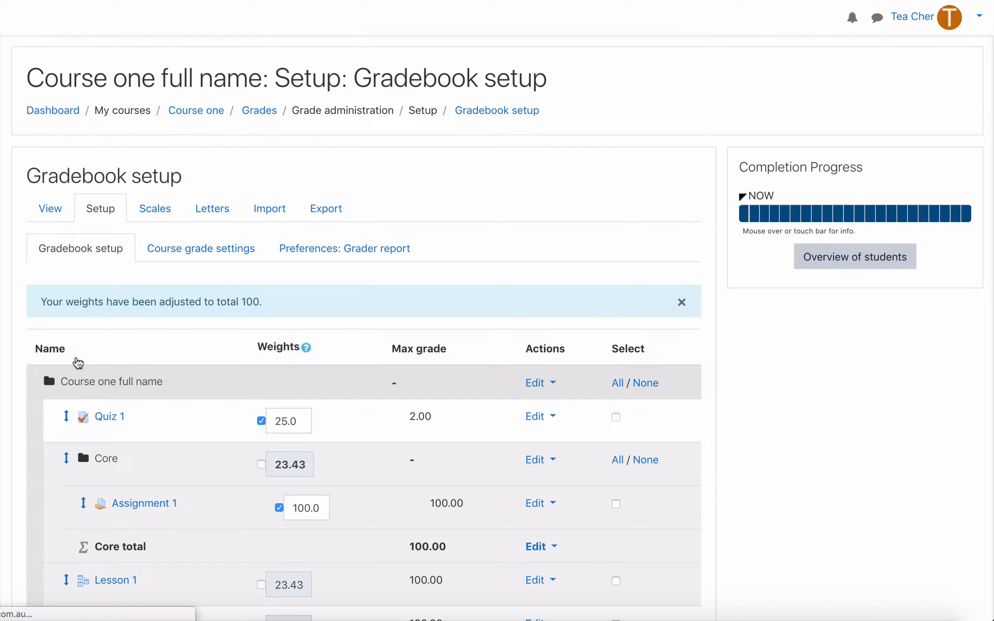
- Move the Quiz 1 grade item into the Core category and place it below Assignment 1
{"action": "scroll", "coordinate": [69, 262], "scroll_direction": "down", "scroll_amount": 1}
{"action": "left_click", "coordinate": [68, 264]}
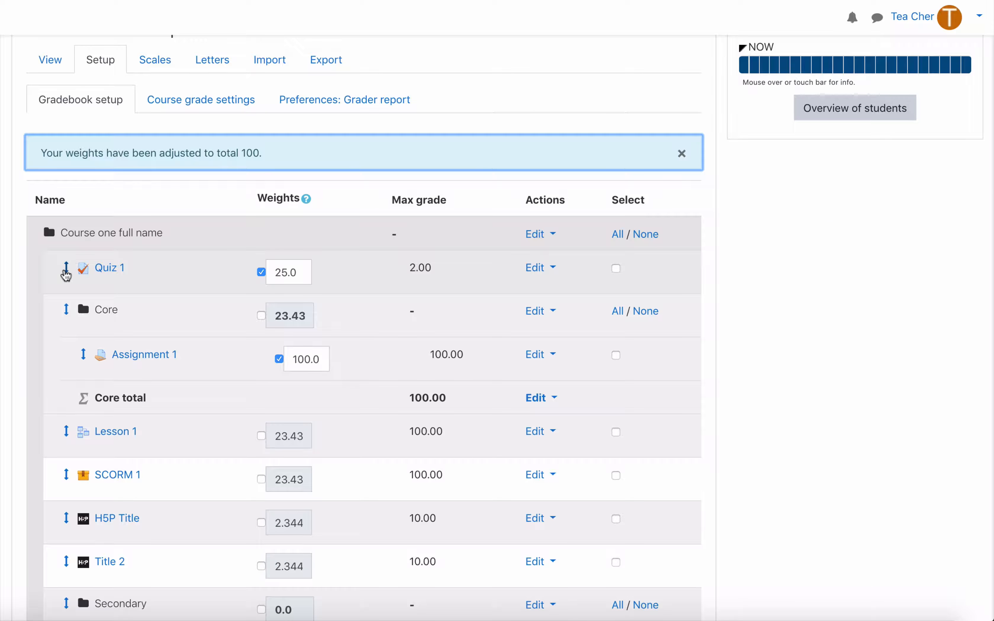
{"action": "scroll", "coordinate": [98, 289], "scroll_direction": "down", "scroll_amount": 4}
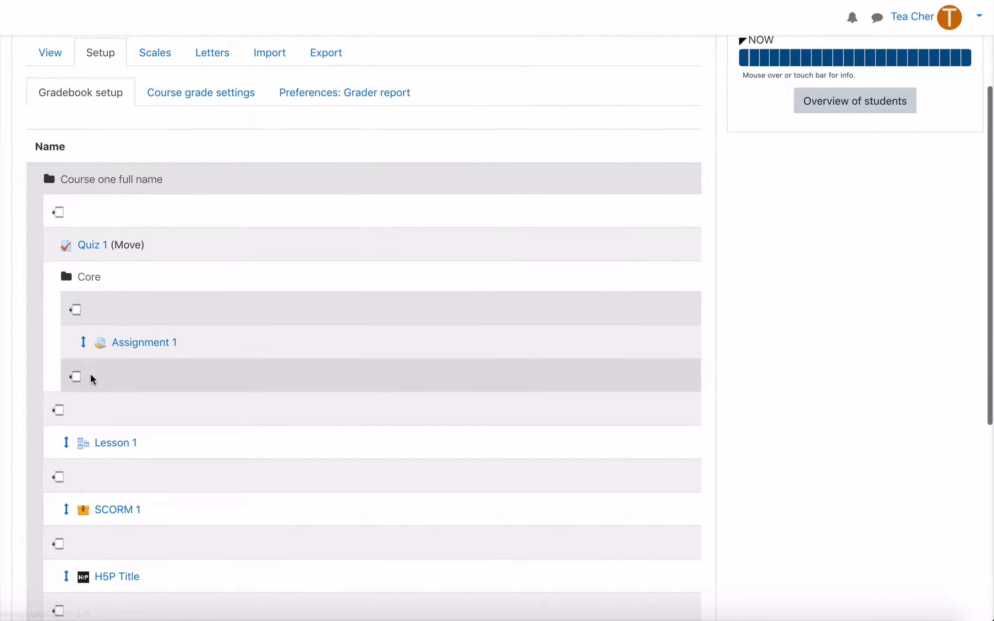
{"action": "left_click", "coordinate": [77, 314]}
{"action": "scroll", "coordinate": [78, 313], "scroll_direction": "down", "scroll_amount": 4}
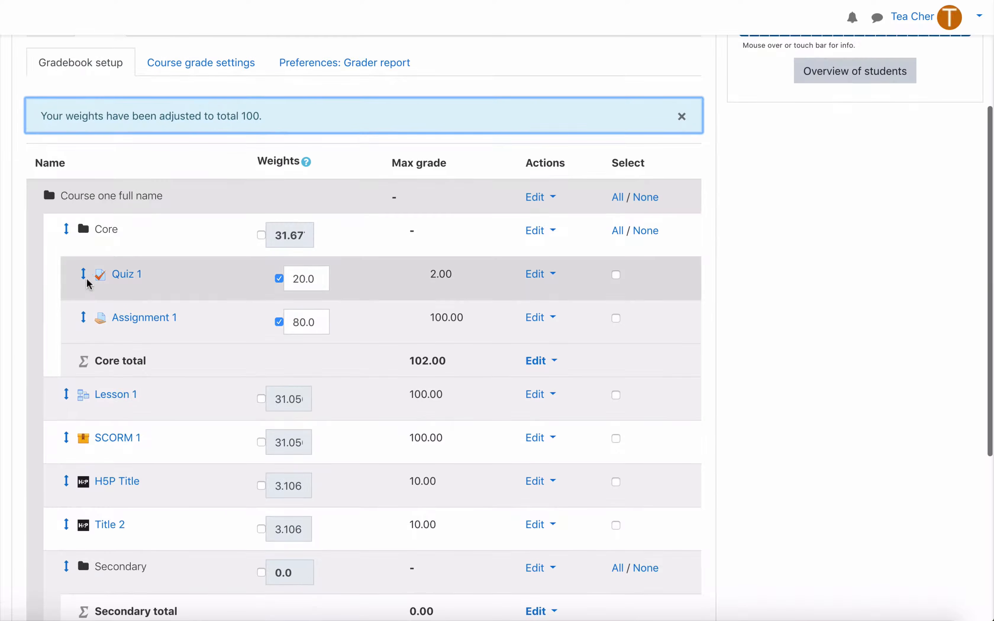
{"action": "left_click", "coordinate": [82, 274]}
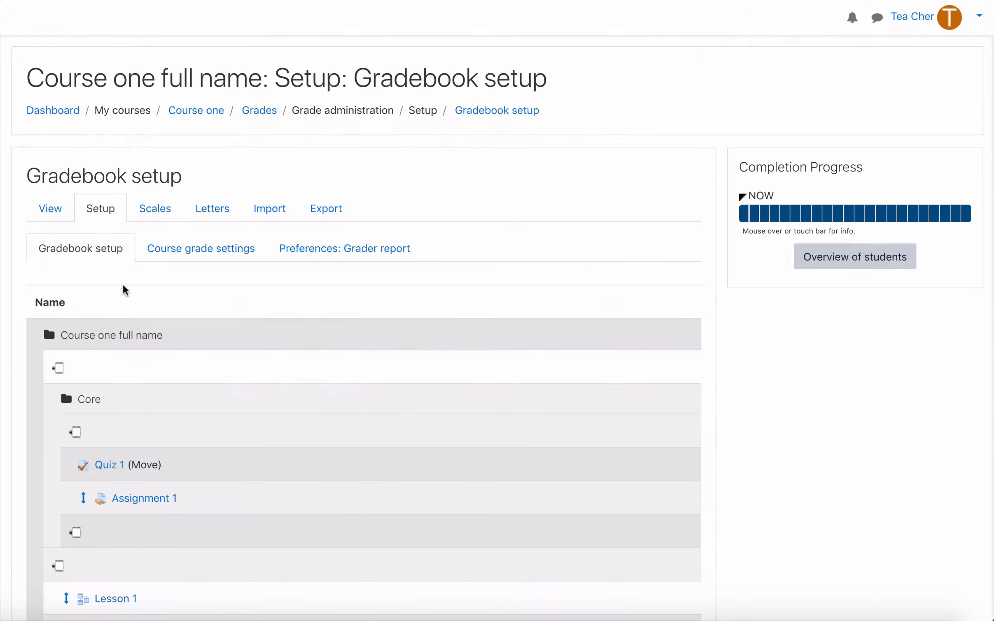
{"action": "scroll", "coordinate": [125, 290], "scroll_direction": "down", "scroll_amount": 5}
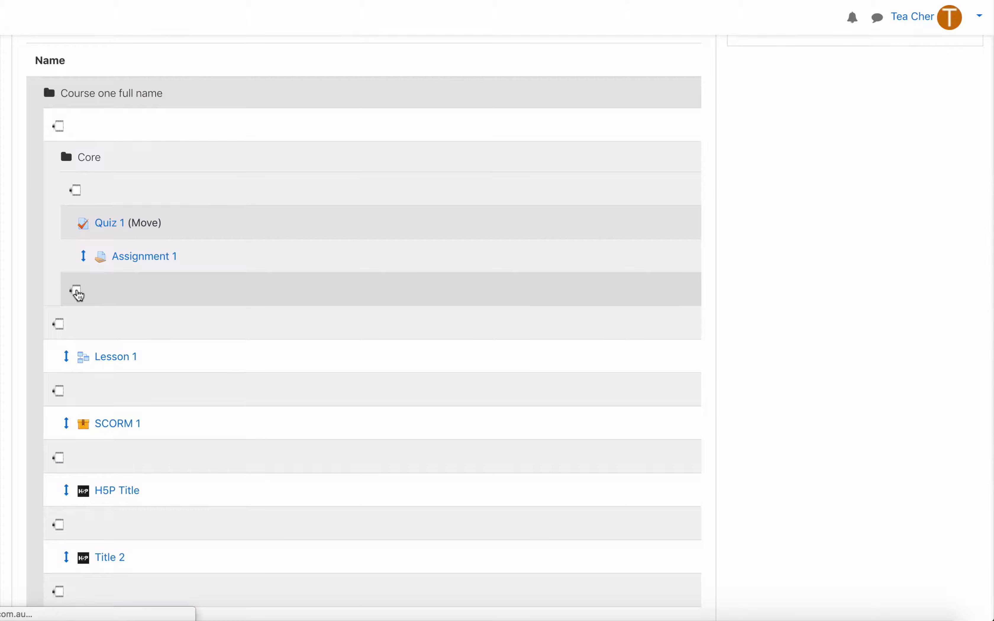
{"action": "left_click", "coordinate": [77, 291]}
- Move the Lesson 1 grade item into the empty Secondary category
{"action": "scroll", "coordinate": [143, 255], "scroll_direction": "down", "scroll_amount": 5}
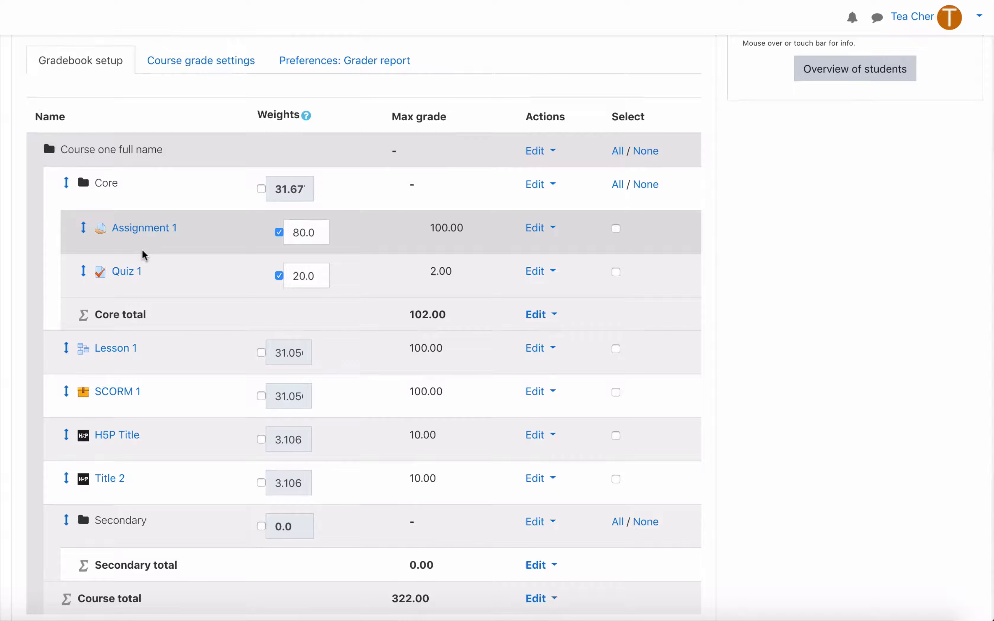
{"action": "scroll", "coordinate": [144, 255], "scroll_direction": "down", "scroll_amount": 3}
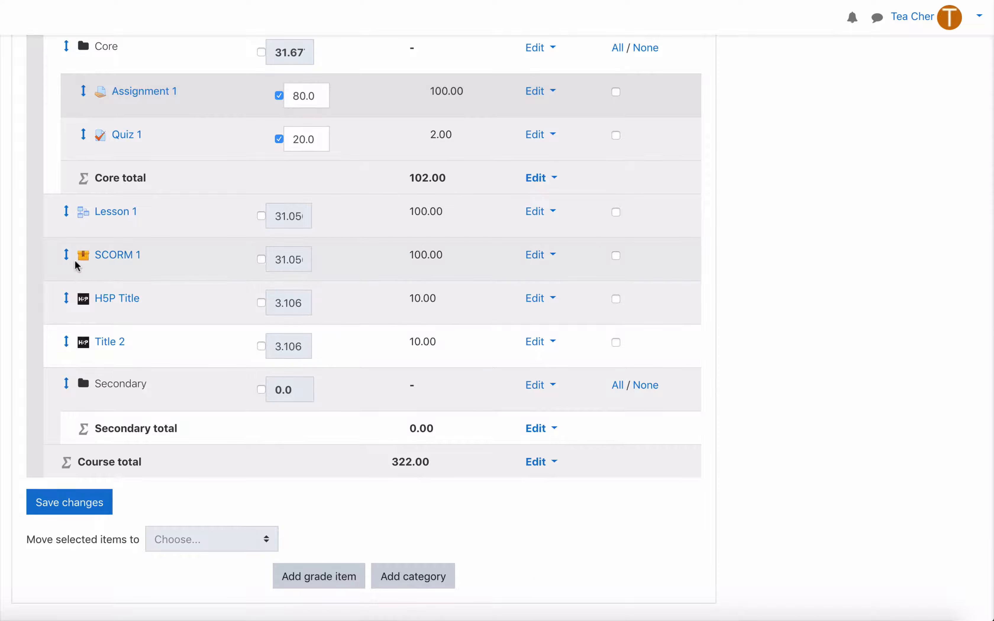
{"action": "left_click", "coordinate": [66, 212]}
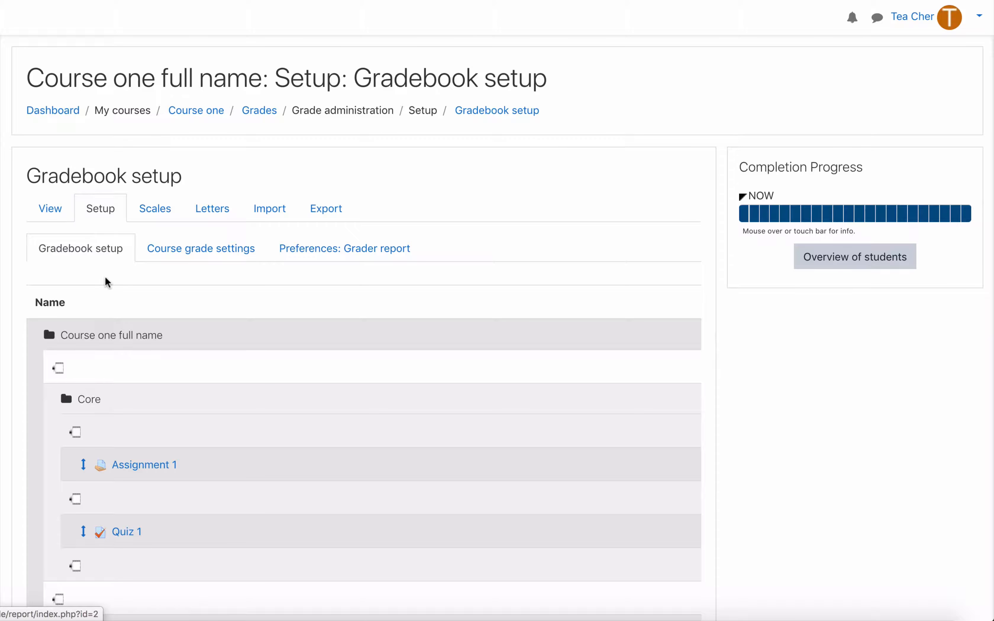
{"action": "scroll", "coordinate": [106, 282], "scroll_direction": "down", "scroll_amount": 9}
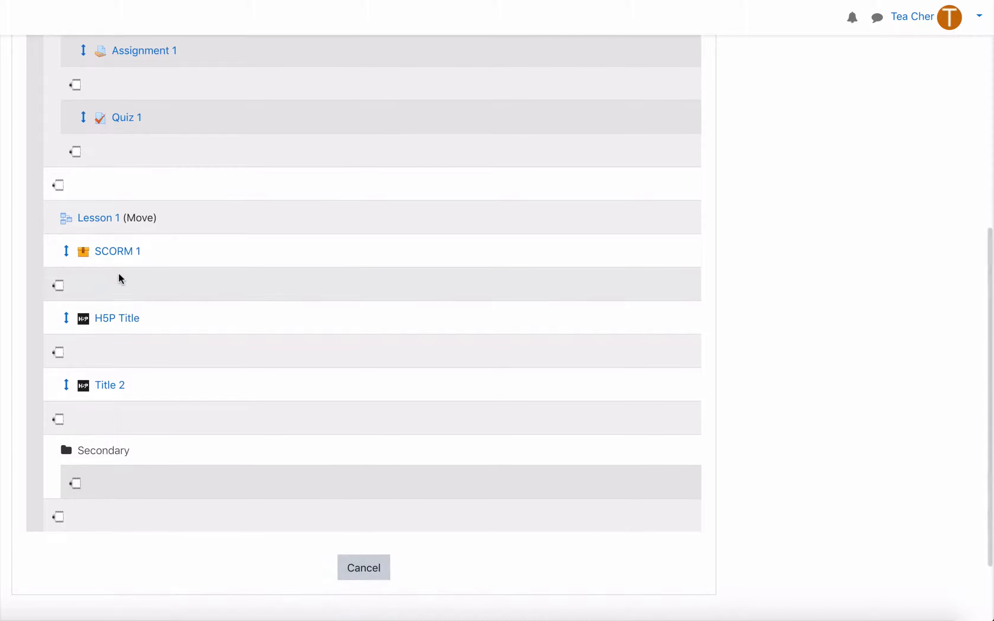
{"action": "left_click", "coordinate": [75, 486]}
- Move the SCORM 1 grade item into the Secondary category, directly below Lesson 1
{"action": "scroll", "coordinate": [82, 331], "scroll_direction": "down", "scroll_amount": 8}
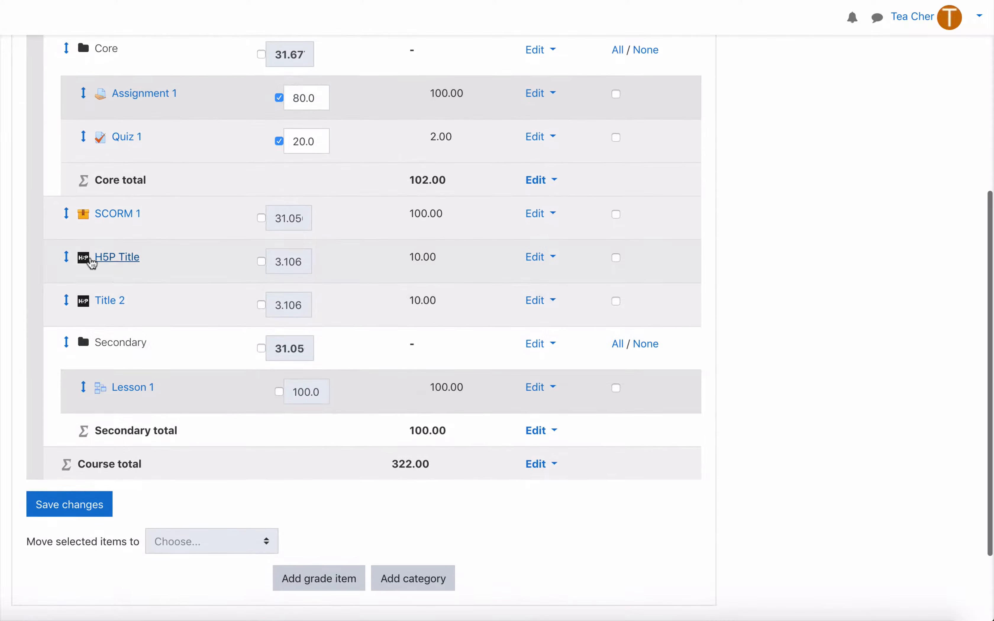
{"action": "left_click", "coordinate": [66, 214]}
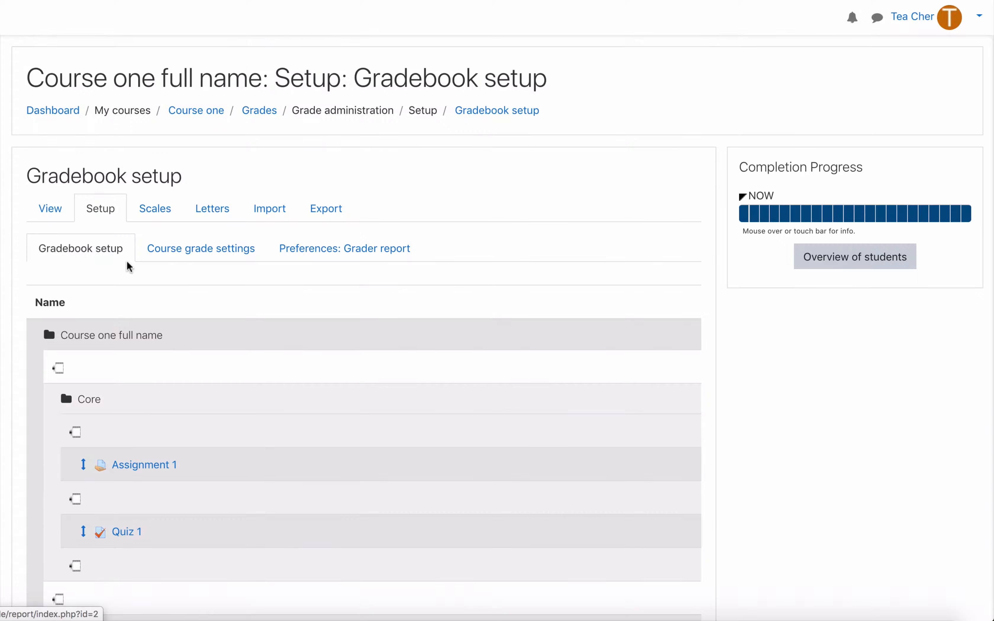
{"action": "scroll", "coordinate": [130, 267], "scroll_direction": "down", "scroll_amount": 10}
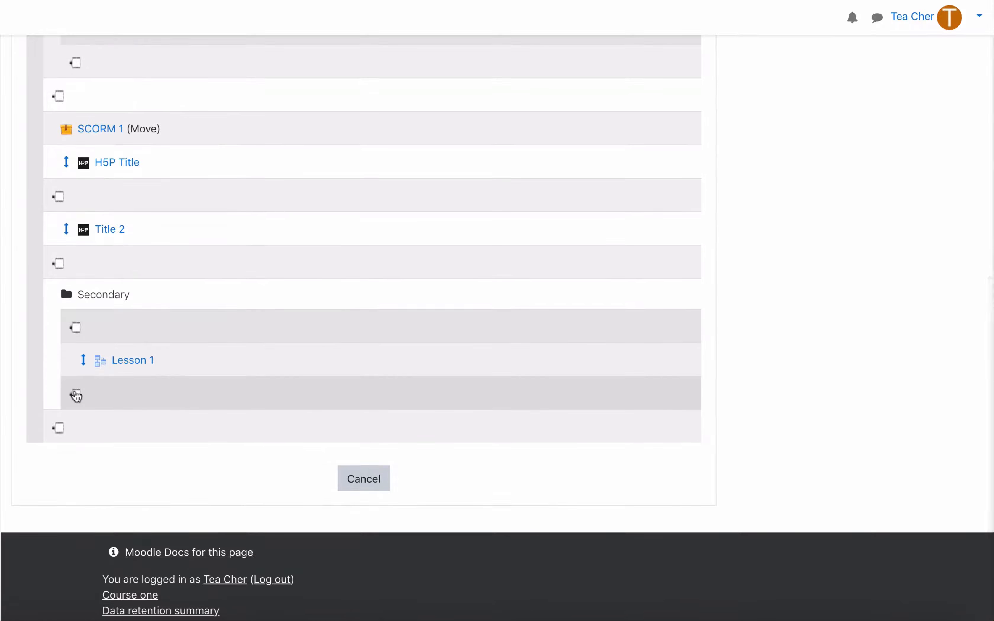
{"action": "left_click", "coordinate": [75, 396]}
- Move the H5P Title grade item into the Secondary category, directly below SCORM 1
{"action": "scroll", "coordinate": [81, 326], "scroll_direction": "down", "scroll_amount": 10}
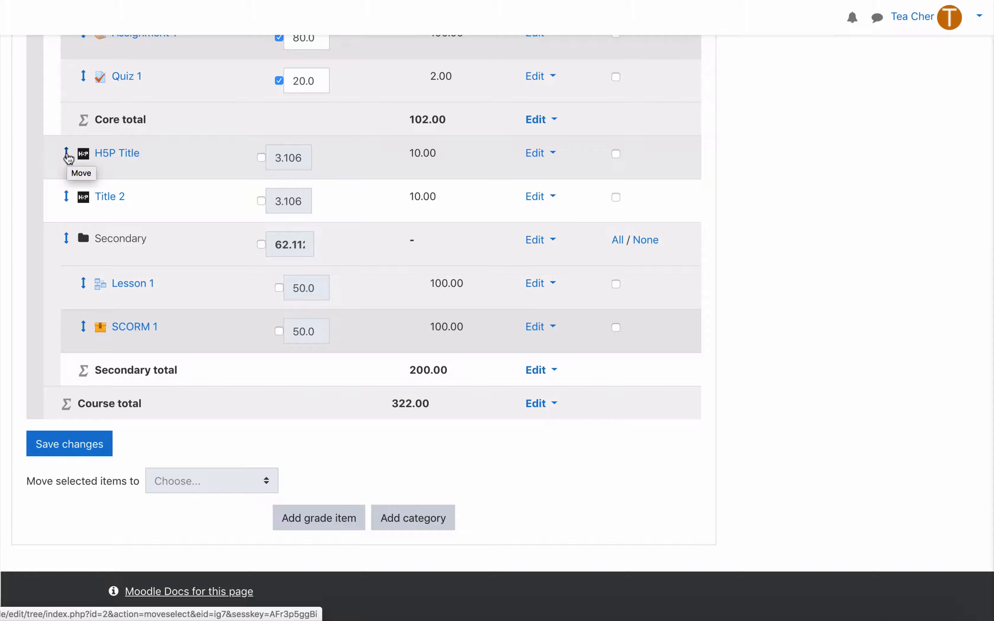
{"action": "left_click", "coordinate": [67, 155]}
{"action": "scroll", "coordinate": [82, 234], "scroll_direction": "down", "scroll_amount": 10}
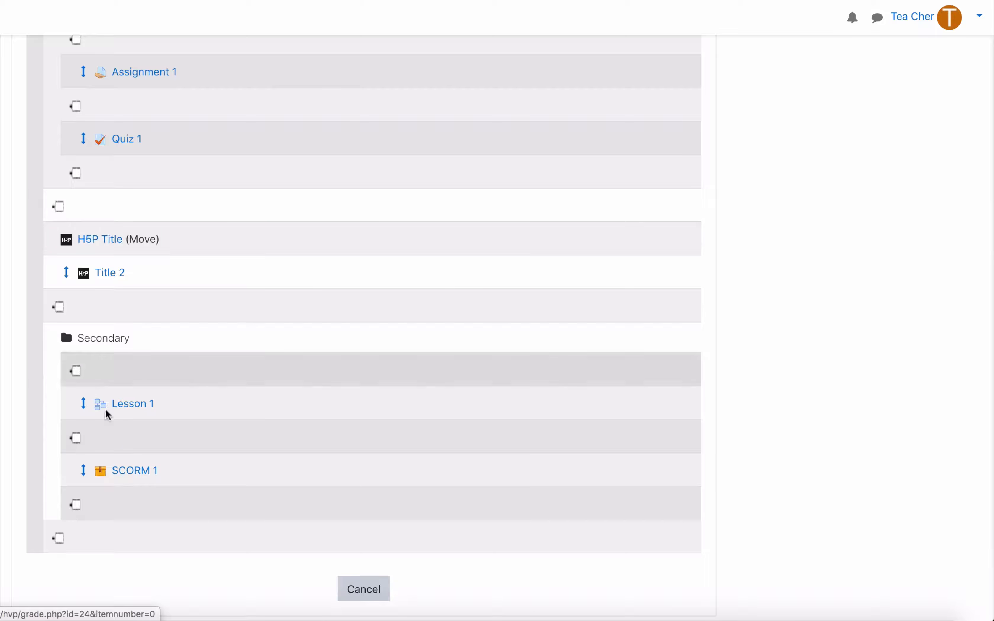
{"action": "left_click", "coordinate": [75, 506]}
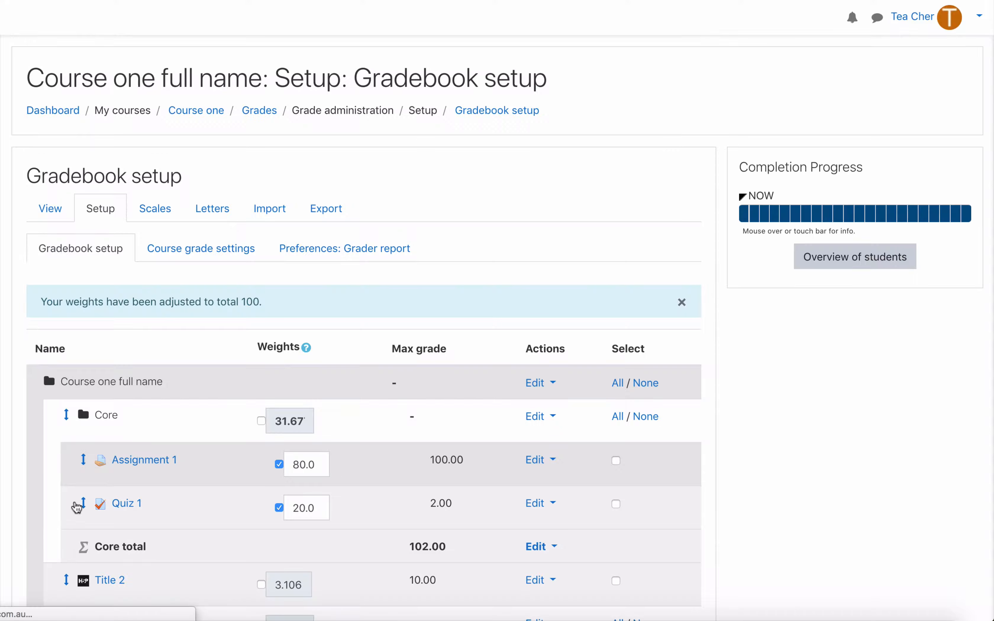
- Move the Title 2 grade item into the Secondary category, directly below H5P Title
{"action": "scroll", "coordinate": [139, 439], "scroll_direction": "down", "scroll_amount": 10}
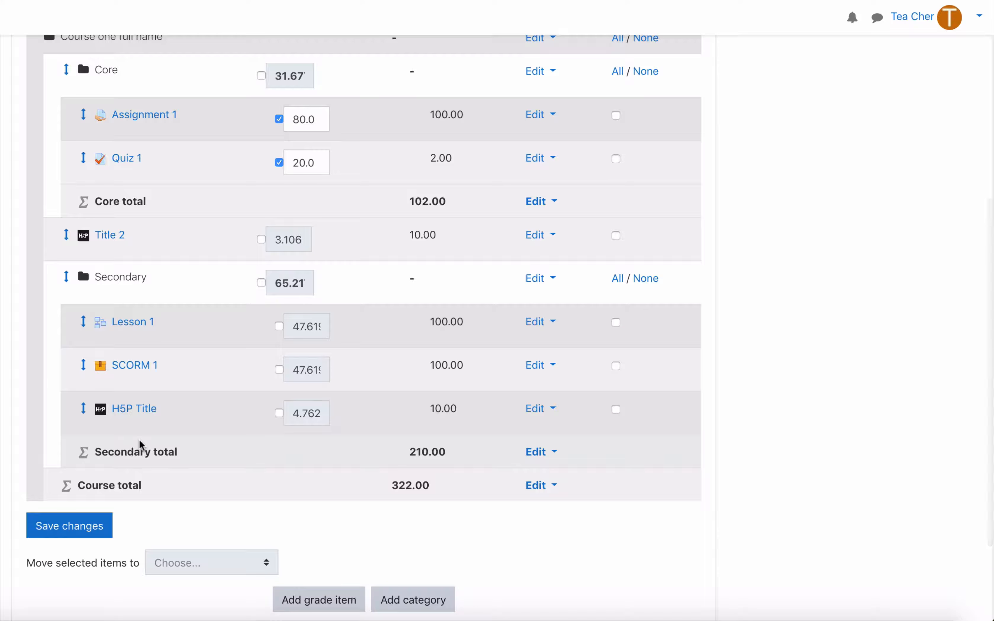
{"action": "left_click", "coordinate": [67, 237]}
{"action": "scroll", "coordinate": [119, 280], "scroll_direction": "down", "scroll_amount": 10}
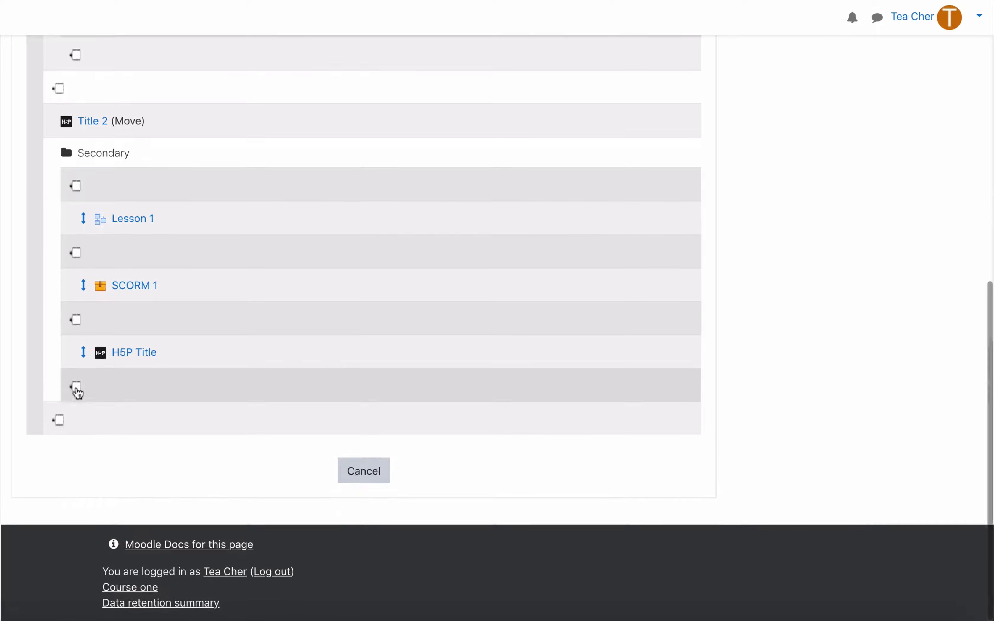
{"action": "left_click", "coordinate": [74, 383]}
{"action": "scroll", "coordinate": [152, 336], "scroll_direction": "down", "scroll_amount": 10}
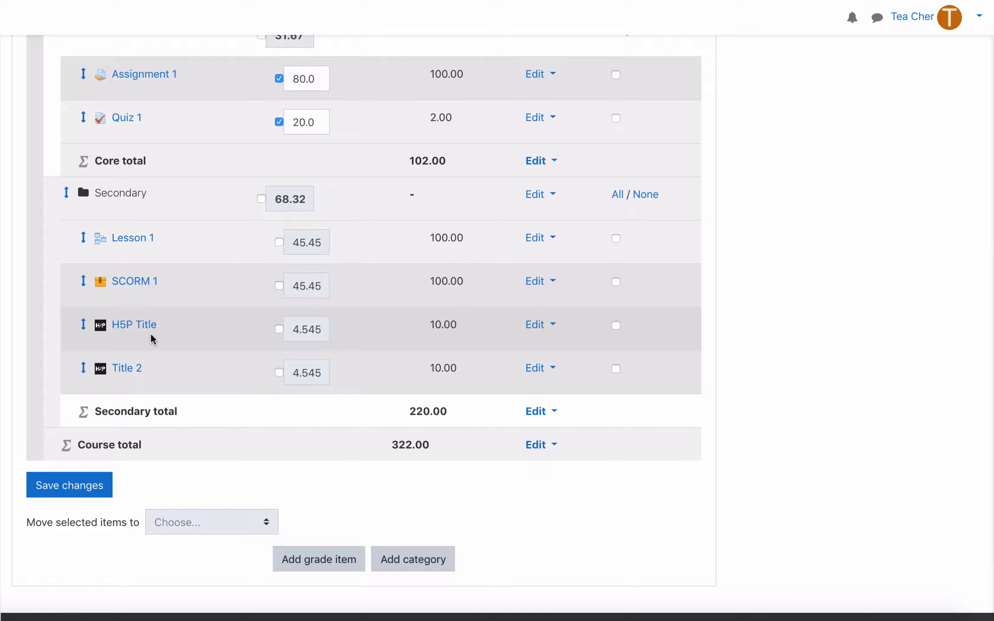
- Review the maximum grades of the Core total, Secondary total and Course total in the gradebook setup
{"action": "scroll", "coordinate": [151, 333], "scroll_direction": "up", "scroll_amount": 5}
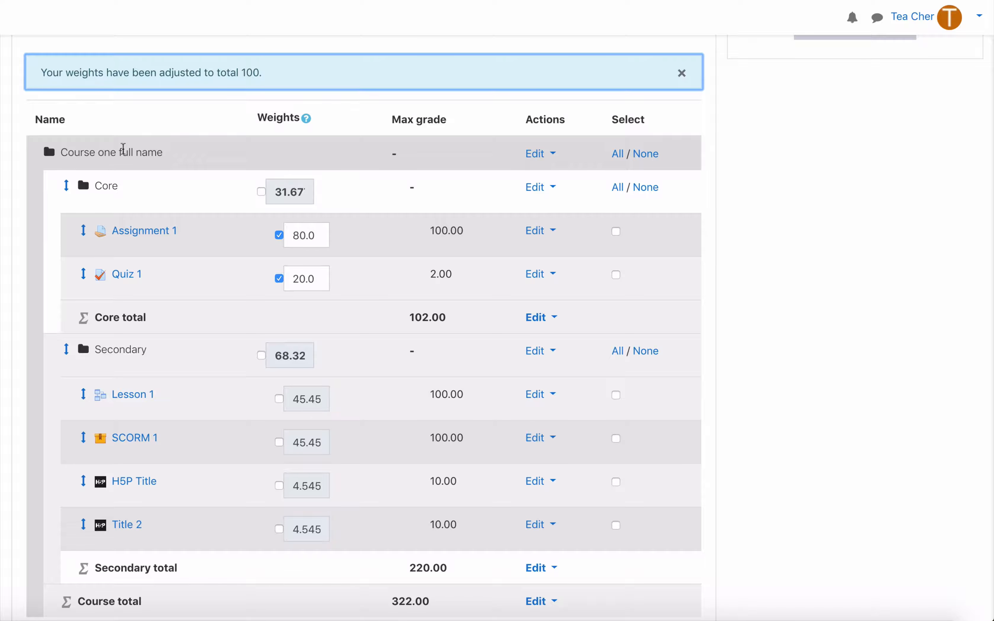
{"action": "scroll", "coordinate": [154, 150], "scroll_direction": "down", "scroll_amount": 6}
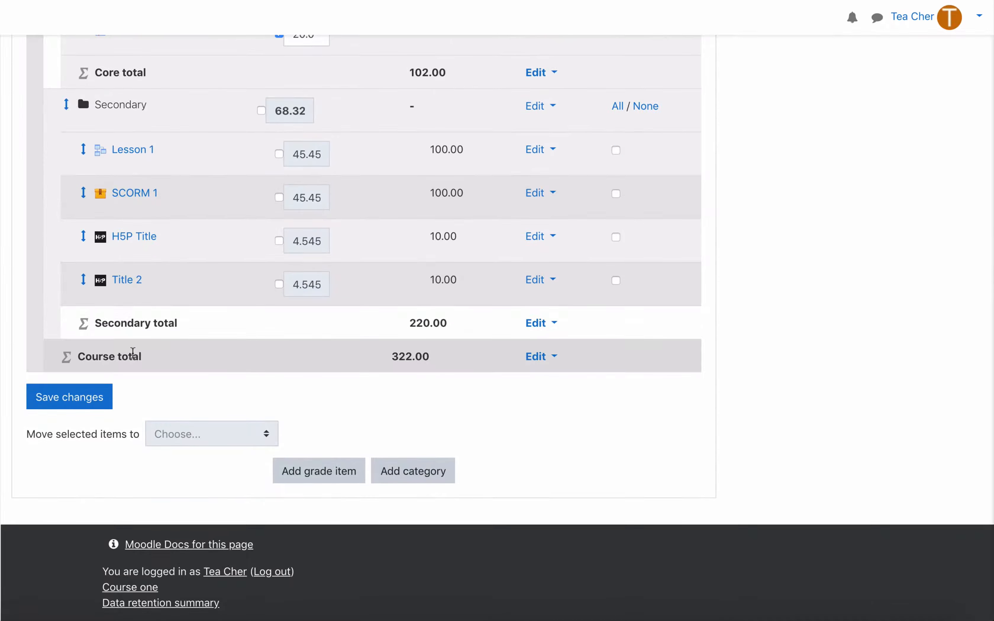
{"action": "scroll", "coordinate": [117, 242], "scroll_direction": "up", "scroll_amount": 5}
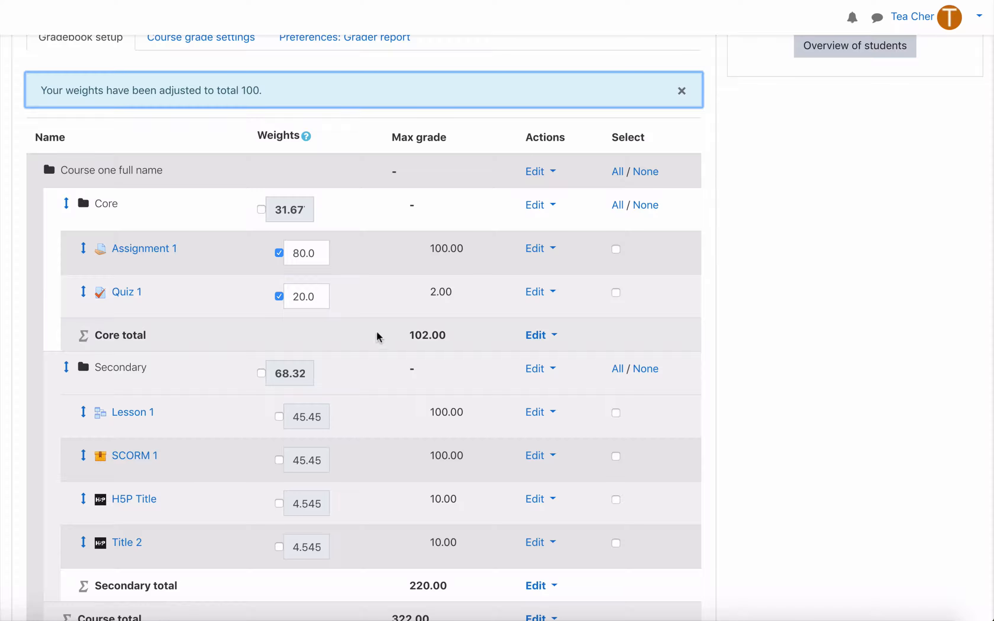
{"action": "double_click", "coordinate": [411, 333]}
{"action": "scroll", "coordinate": [415, 333], "scroll_direction": "down", "scroll_amount": 3}
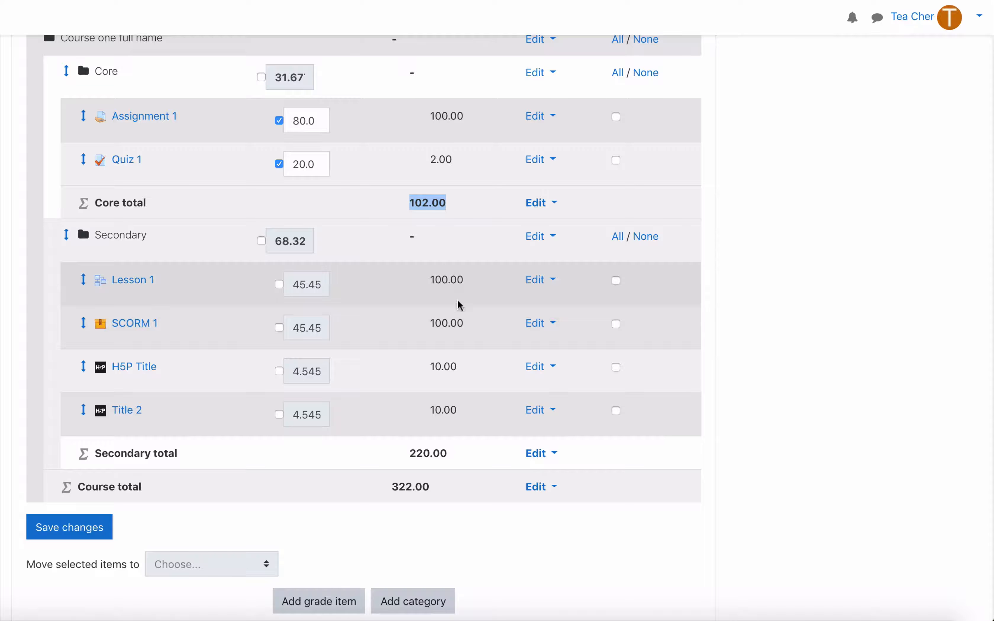
{"action": "double_click", "coordinate": [418, 455]}
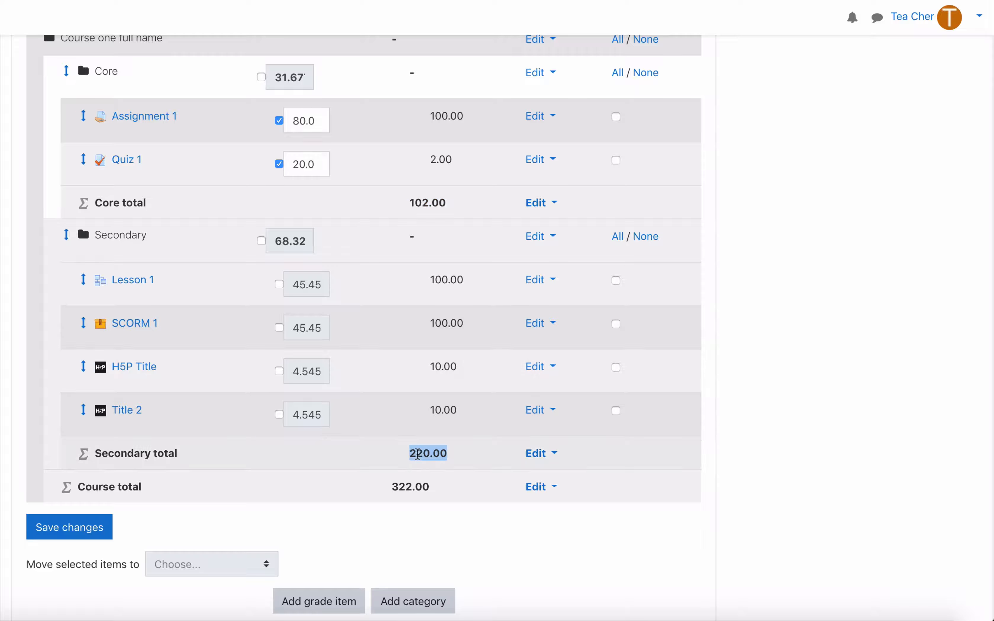
{"action": "double_click", "coordinate": [398, 486]}
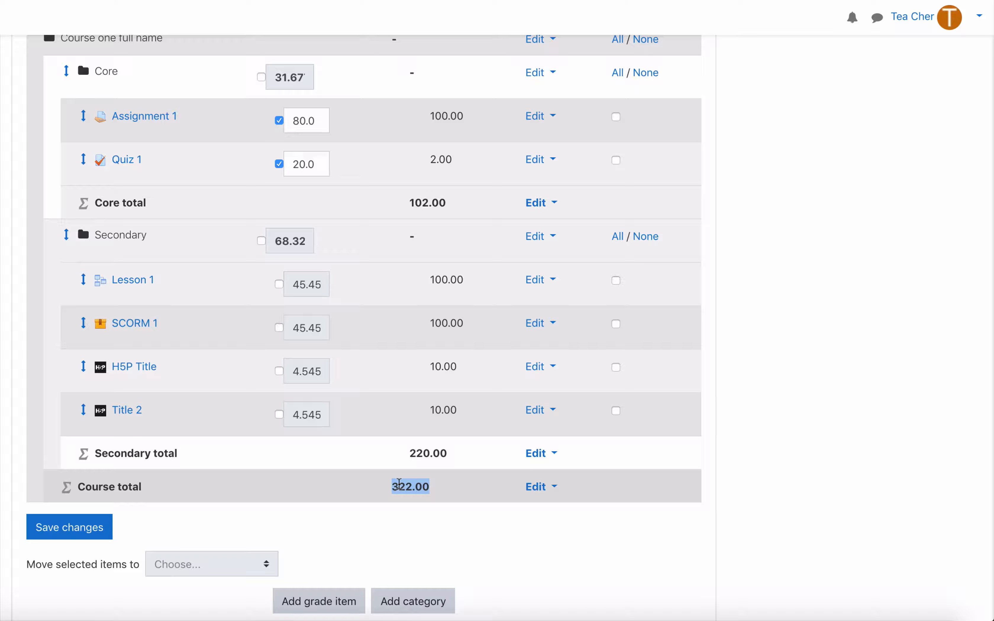
- Open the course grade settings and review the options for aggregation position and for the min and max grades used in calculation
{"action": "scroll", "coordinate": [433, 524], "scroll_direction": "up", "scroll_amount": 5}
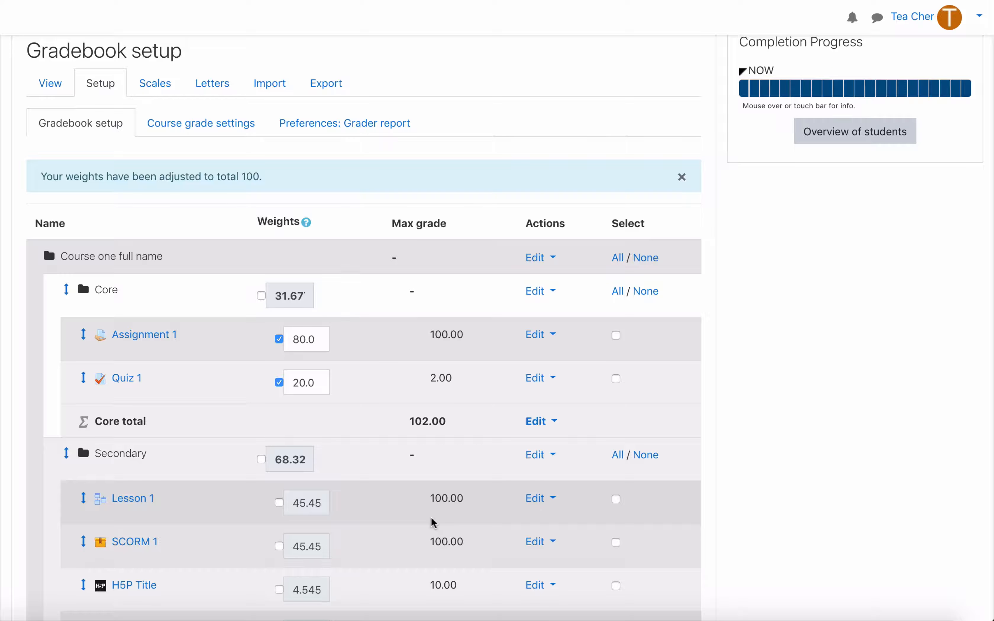
{"action": "left_click", "coordinate": [191, 124]}
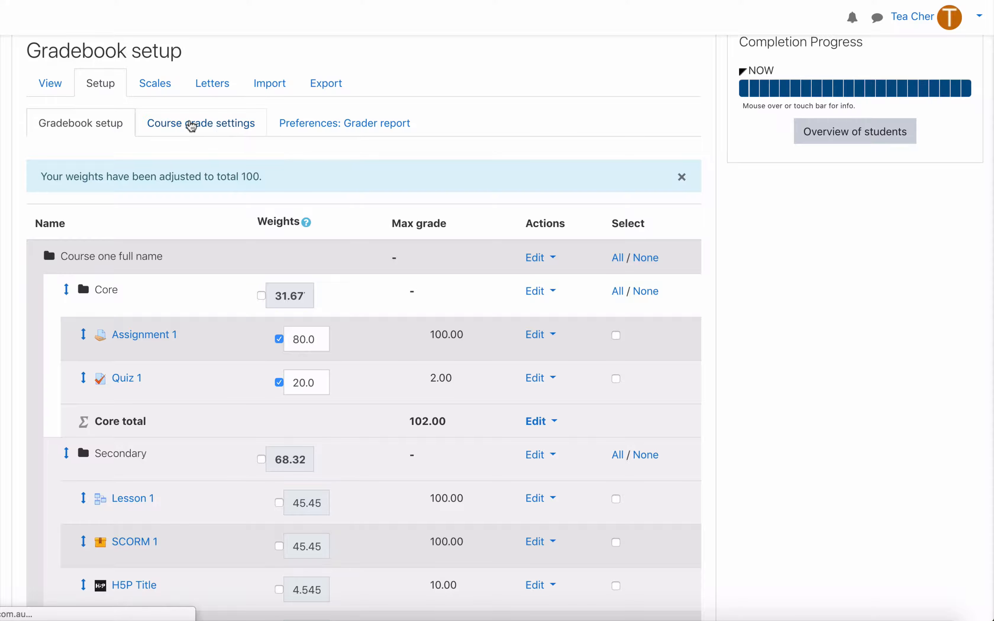
{"action": "scroll", "coordinate": [438, 352], "scroll_direction": "down", "scroll_amount": 8}
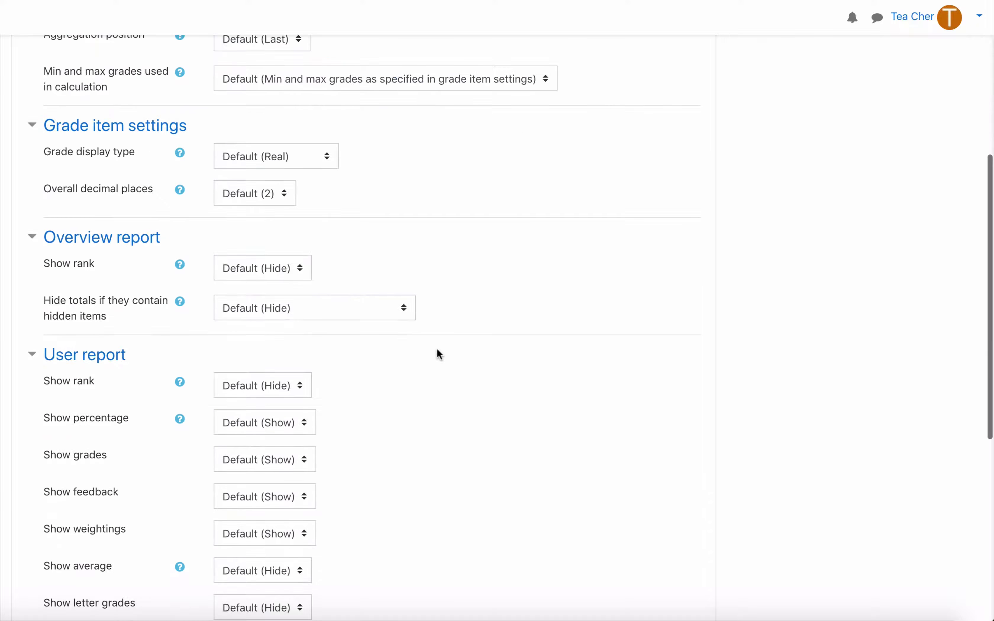
{"action": "scroll", "coordinate": [437, 348], "scroll_direction": "up", "scroll_amount": 5}
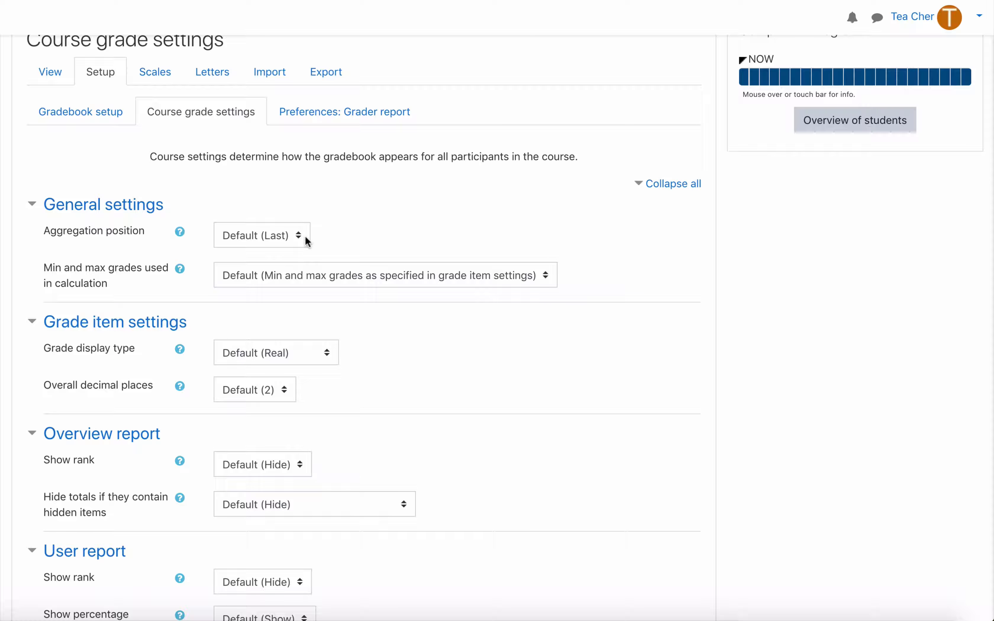
{"action": "left_click", "coordinate": [268, 235]}
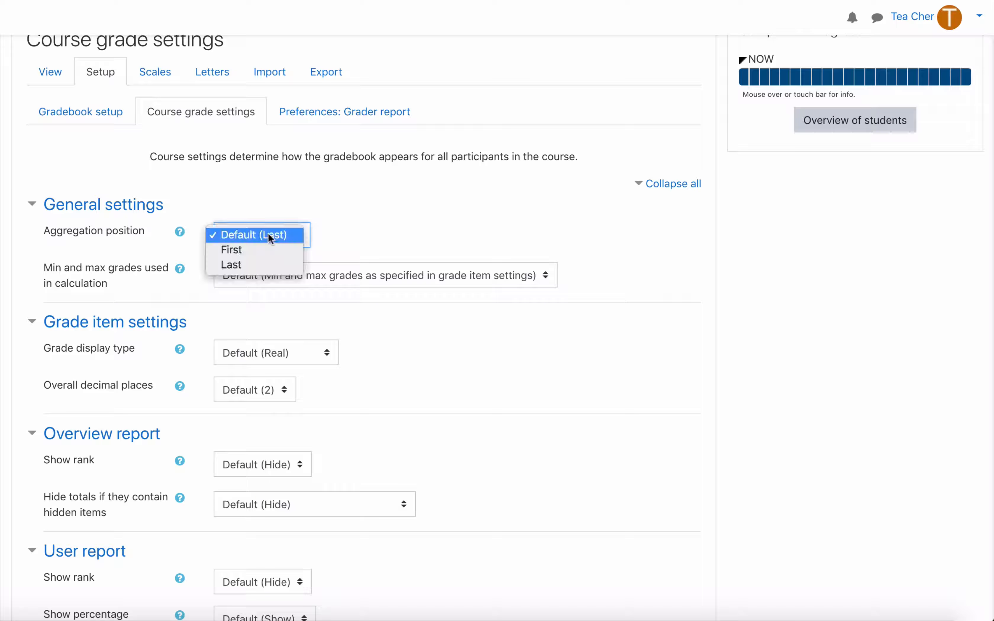
{"action": "left_click", "coordinate": [386, 233]}
{"action": "scroll", "coordinate": [381, 325], "scroll_direction": "up", "scroll_amount": 3}
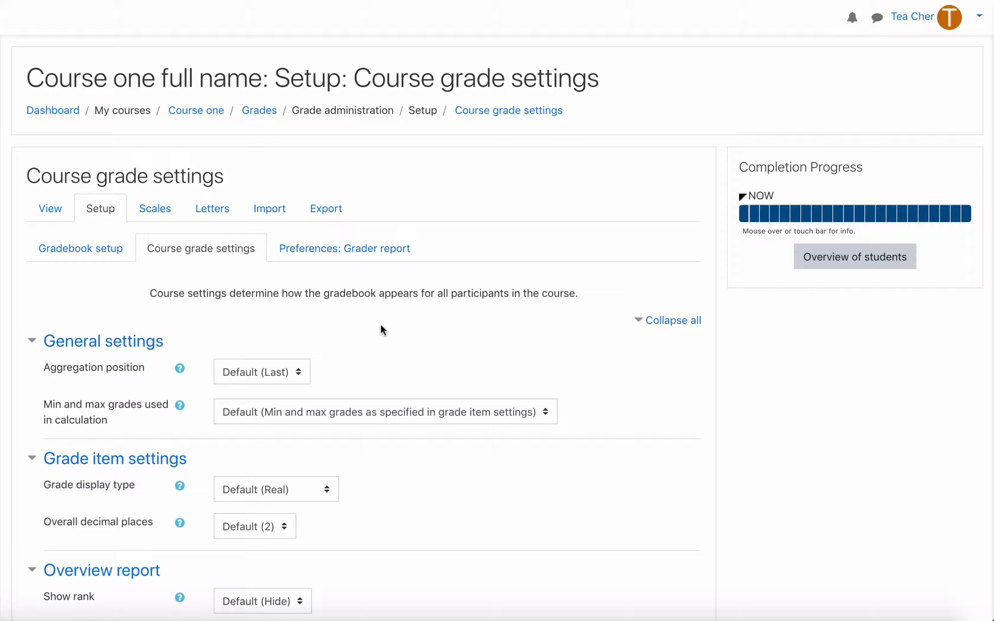
{"action": "left_click", "coordinate": [332, 414]}
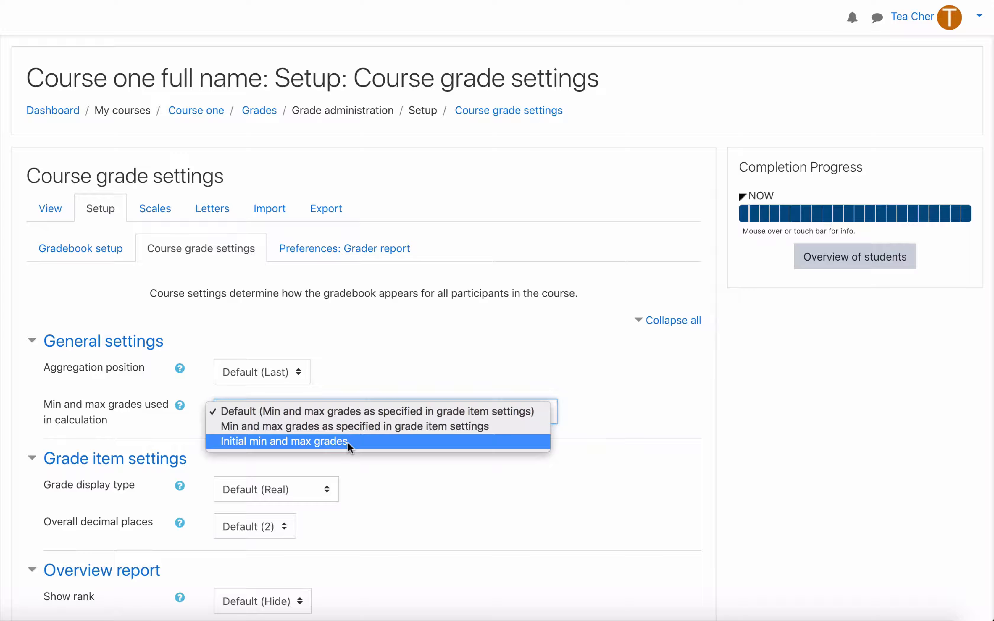
{"action": "left_click", "coordinate": [381, 410]}
- Set the grade display type to Real (percentage), save the settings and inspect the students' grades in the grader report
{"action": "scroll", "coordinate": [142, 250], "scroll_direction": "down", "scroll_amount": 5}
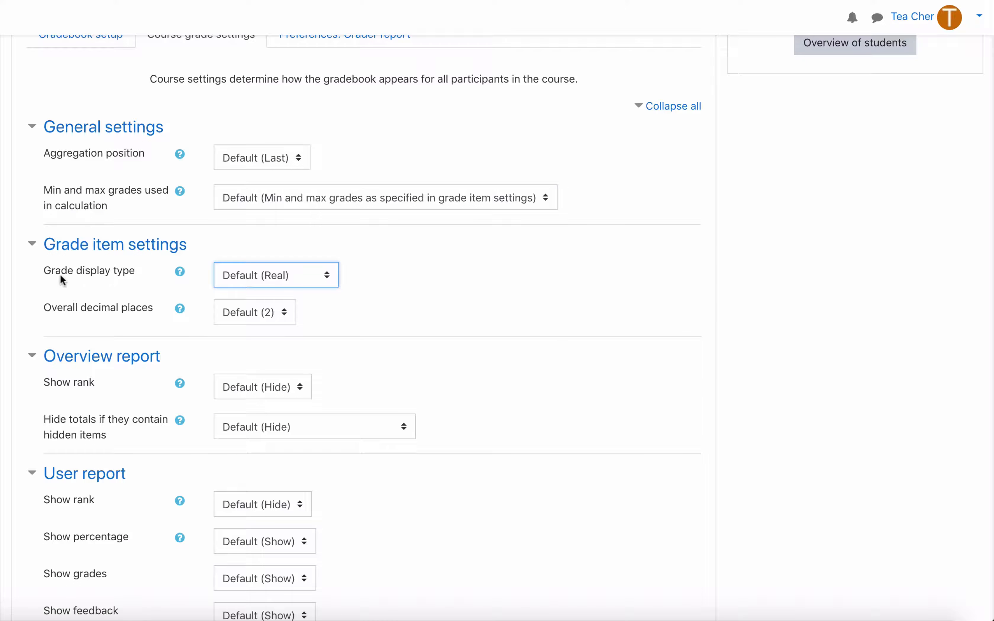
{"action": "left_click", "coordinate": [271, 275]}
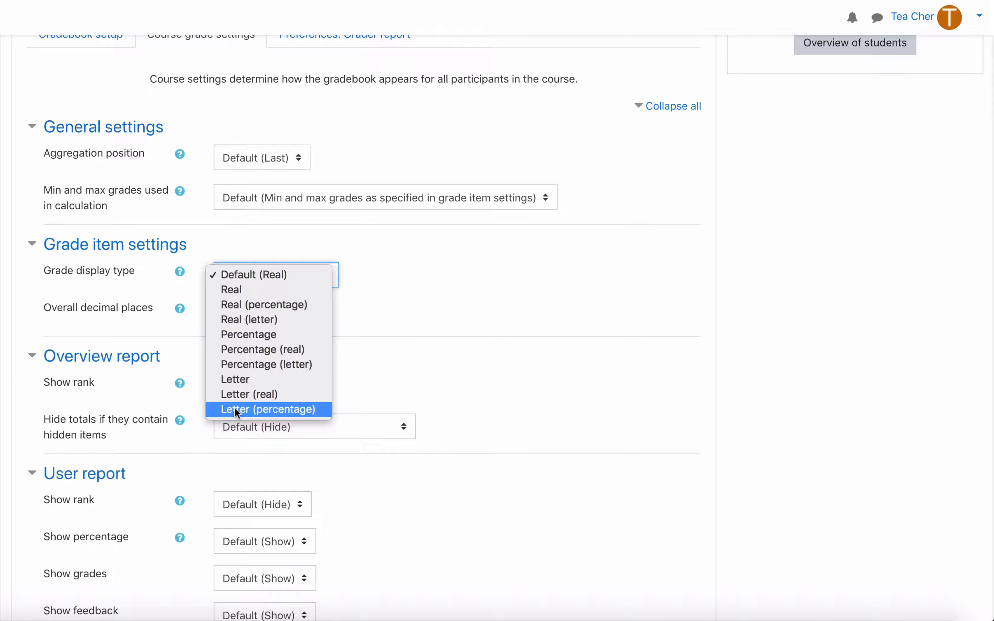
{"action": "left_click", "coordinate": [286, 306]}
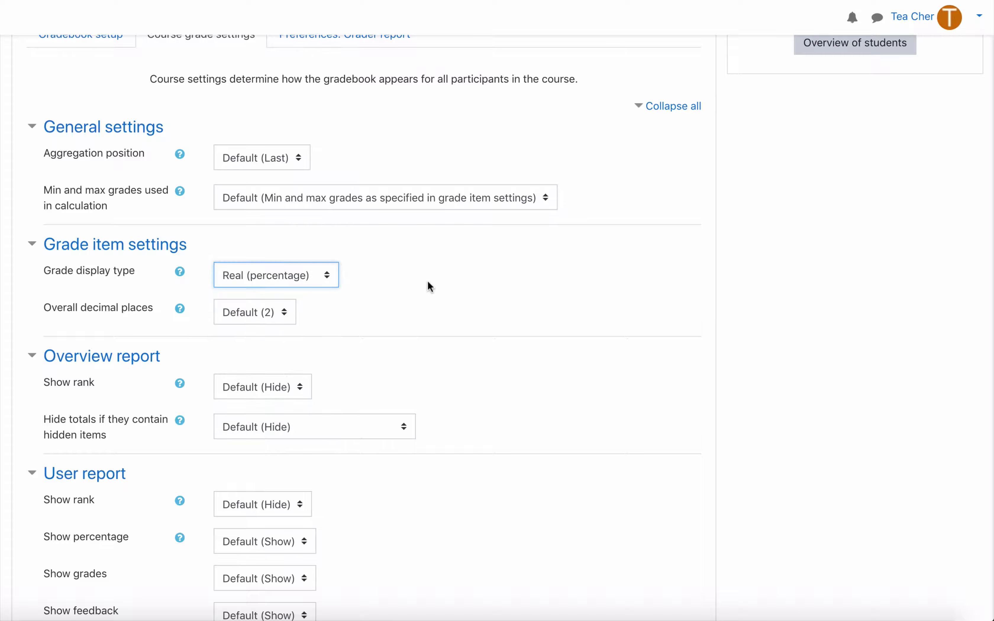
{"action": "scroll", "coordinate": [430, 286], "scroll_direction": "down", "scroll_amount": 10}
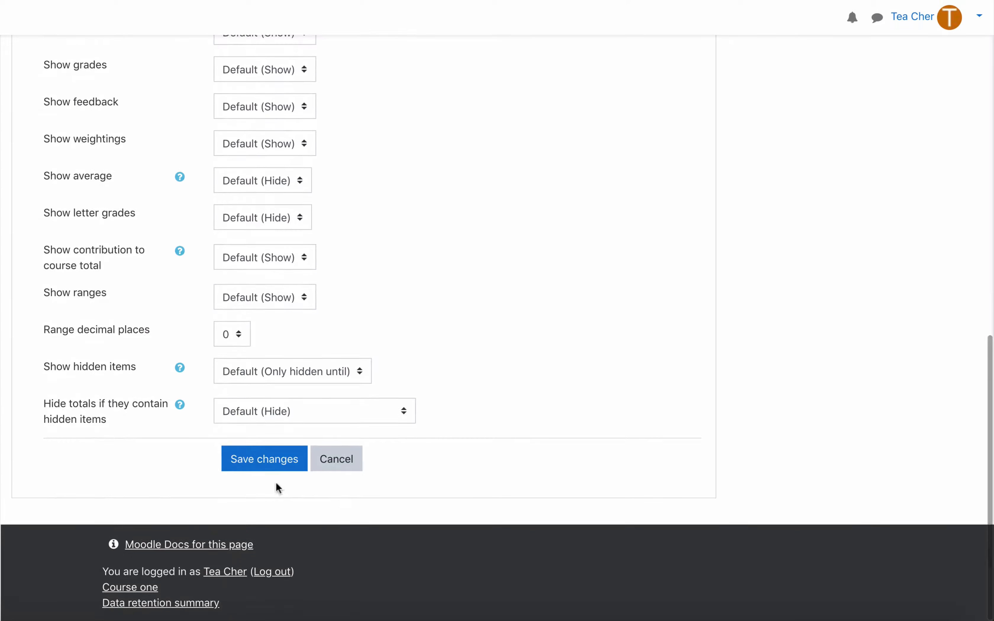
{"action": "left_click", "coordinate": [265, 453]}
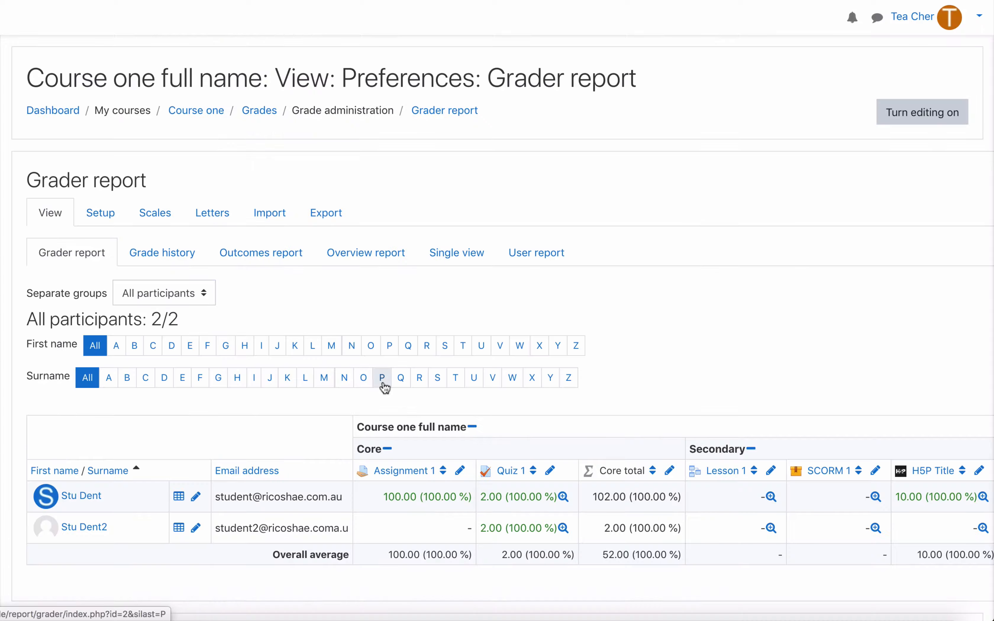
{"action": "scroll", "coordinate": [384, 382], "scroll_direction": "down", "scroll_amount": 5}
{"action": "left_click_drag", "start_coordinate": [389, 304], "coordinate": [477, 306]}
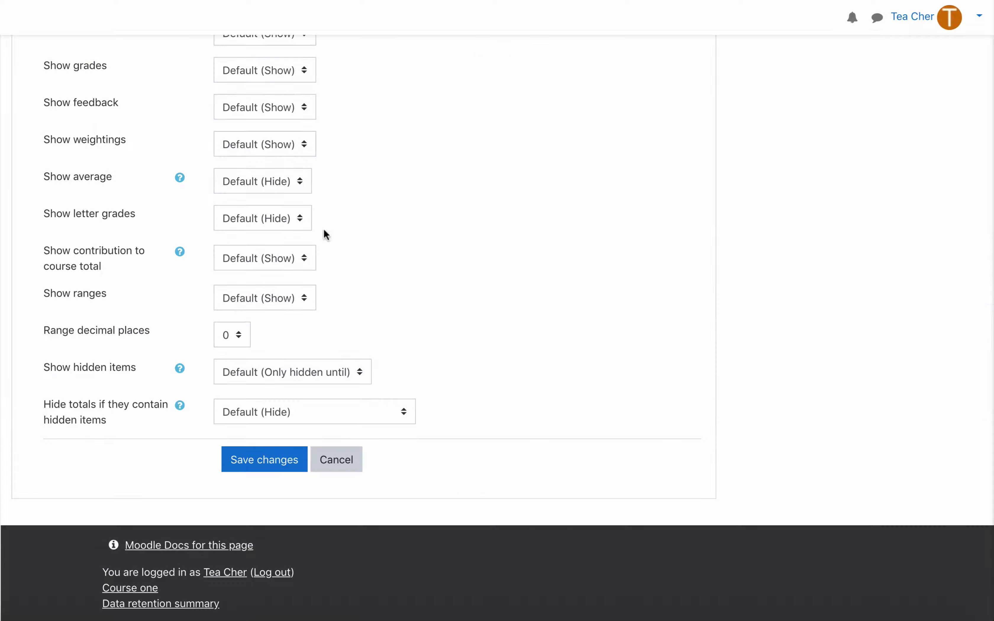
- Return to the course grade settings, change the grade display type to Letter (real) and save to see it in the grader report
{"action": "scroll", "coordinate": [323, 229], "scroll_direction": "up", "scroll_amount": 15}
{"action": "scroll", "coordinate": [321, 254], "scroll_direction": "down", "scroll_amount": 3}
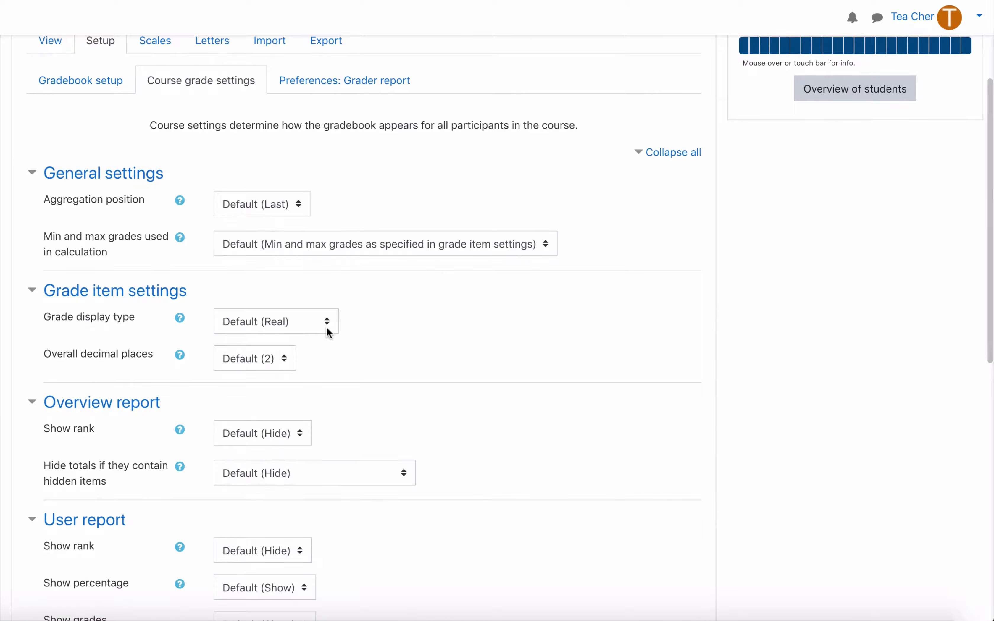
{"action": "left_click", "coordinate": [326, 326]}
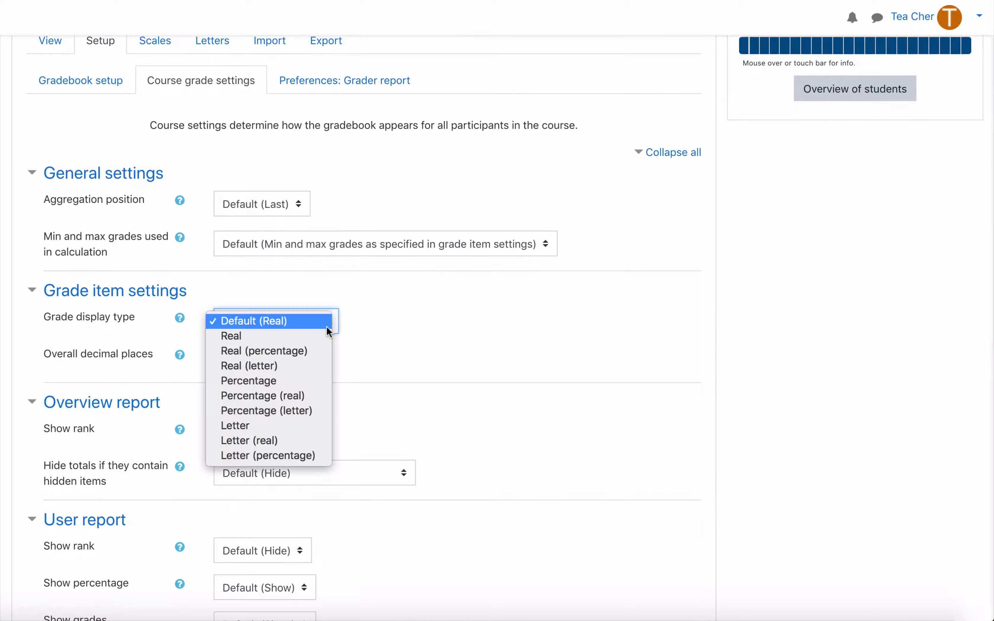
{"action": "left_click", "coordinate": [272, 440]}
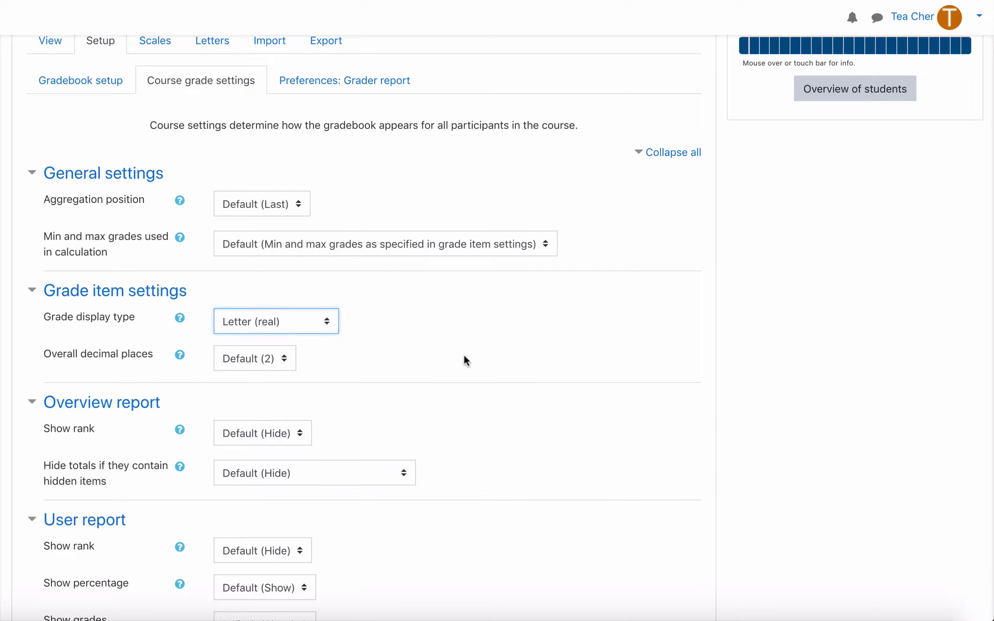
{"action": "scroll", "coordinate": [467, 360], "scroll_direction": "down", "scroll_amount": 10}
{"action": "left_click", "coordinate": [259, 464]}
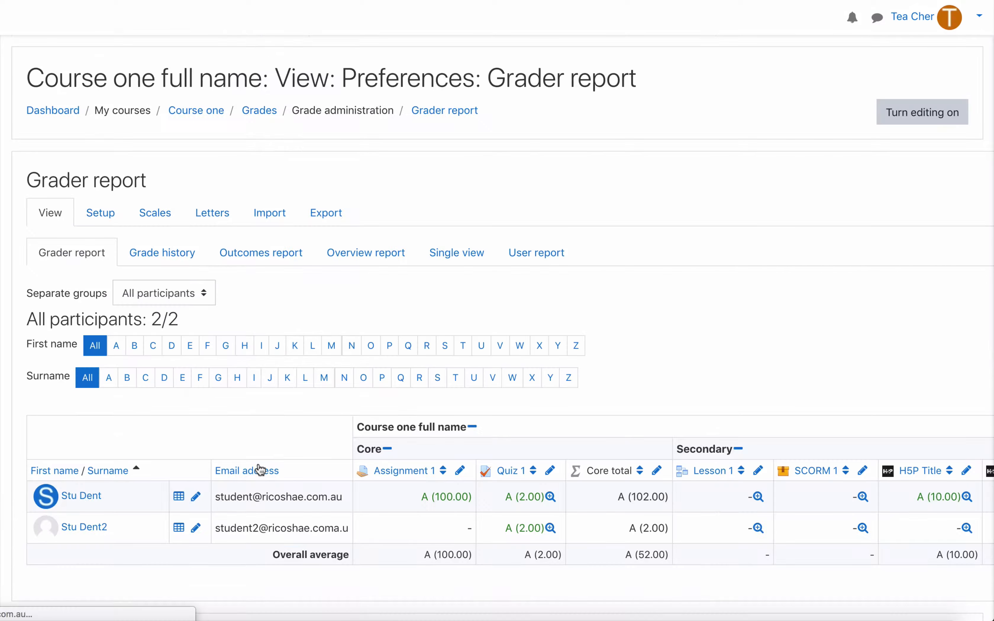
{"action": "scroll", "coordinate": [337, 422], "scroll_direction": "down", "scroll_amount": 5}
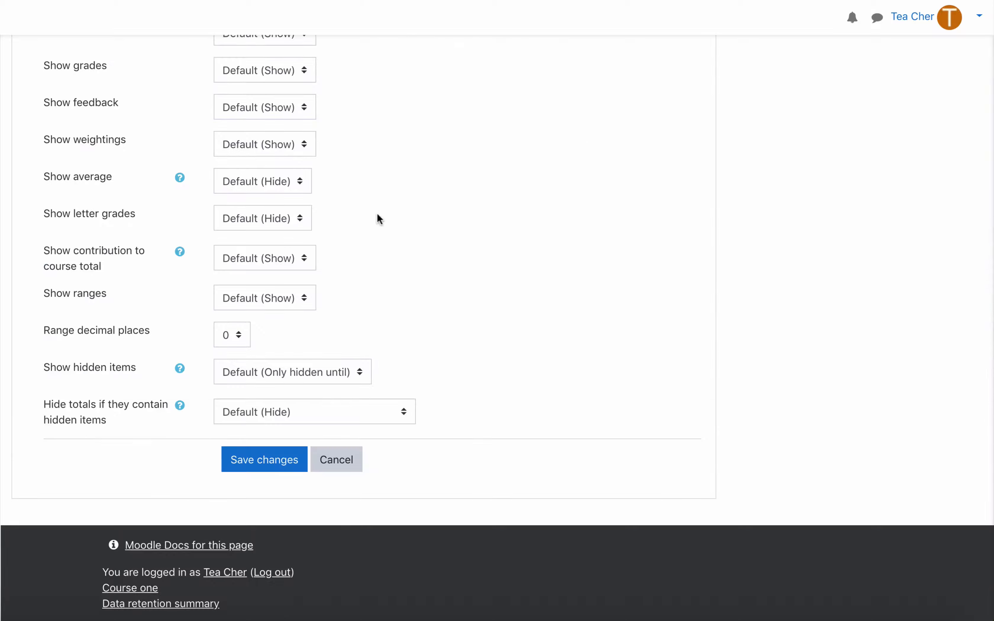
- Change the grade display type to Letter (percentage), save it and inspect the Assignment 1 grade in the grader report
{"action": "scroll", "coordinate": [377, 213], "scroll_direction": "up", "scroll_amount": 15}
{"action": "left_click", "coordinate": [325, 312]}
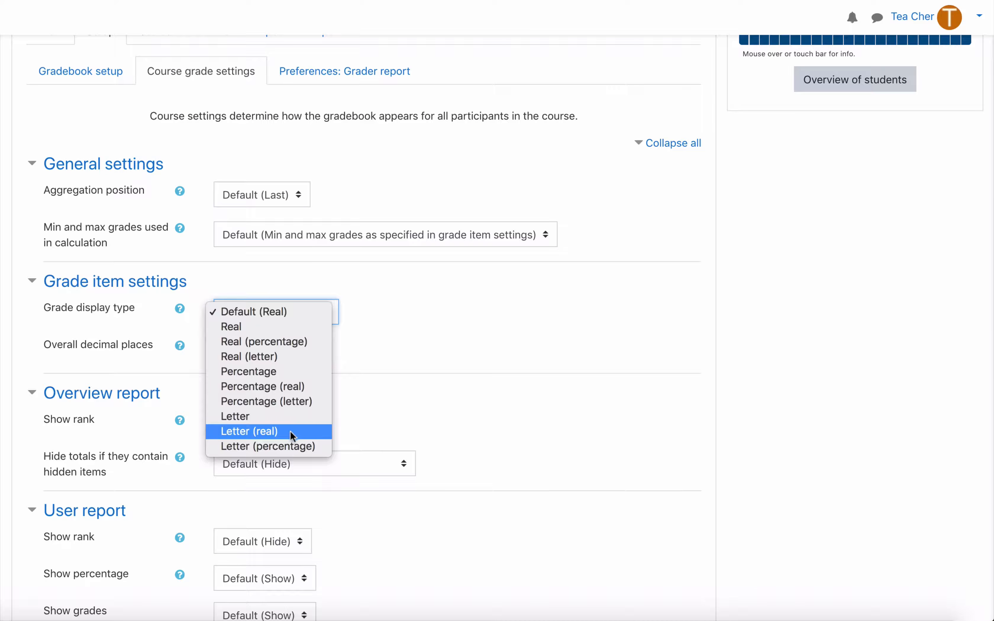
{"action": "left_click", "coordinate": [292, 447]}
{"action": "scroll", "coordinate": [430, 385], "scroll_direction": "down", "scroll_amount": 10}
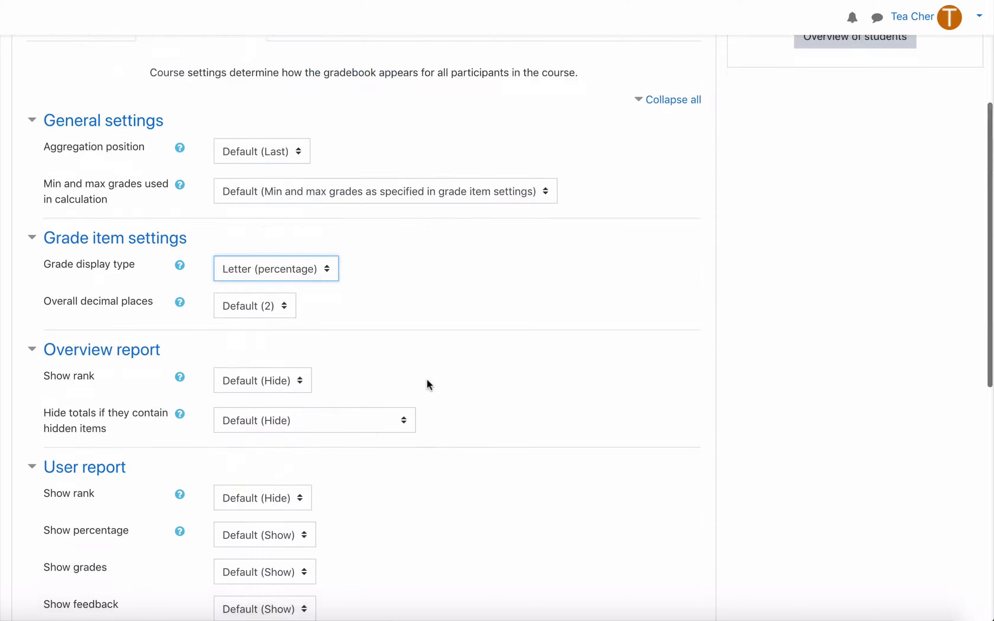
{"action": "left_click", "coordinate": [274, 469]}
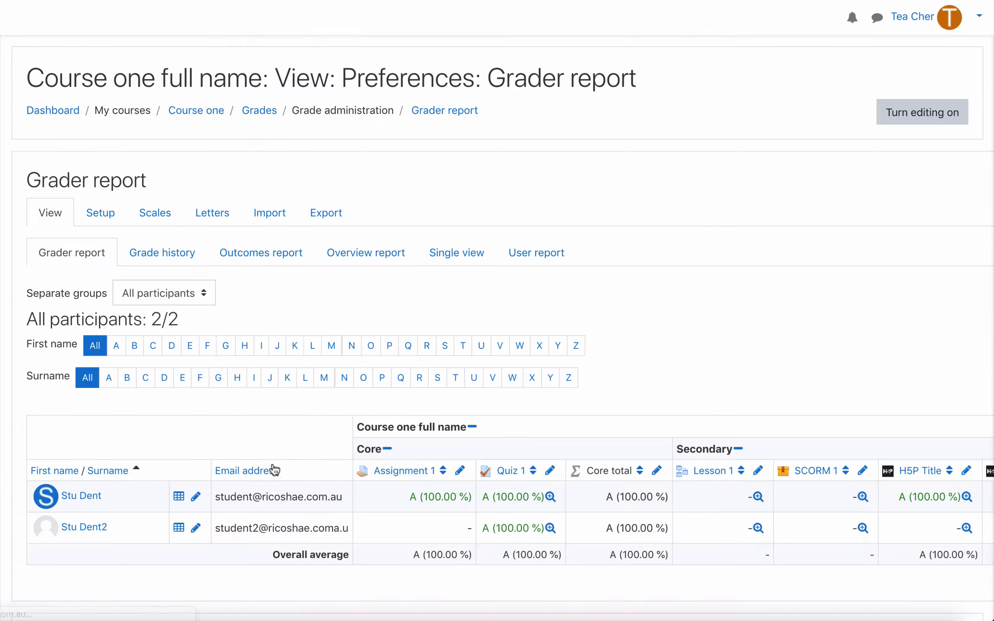
{"action": "left_click_drag", "start_coordinate": [410, 497], "coordinate": [468, 495]}
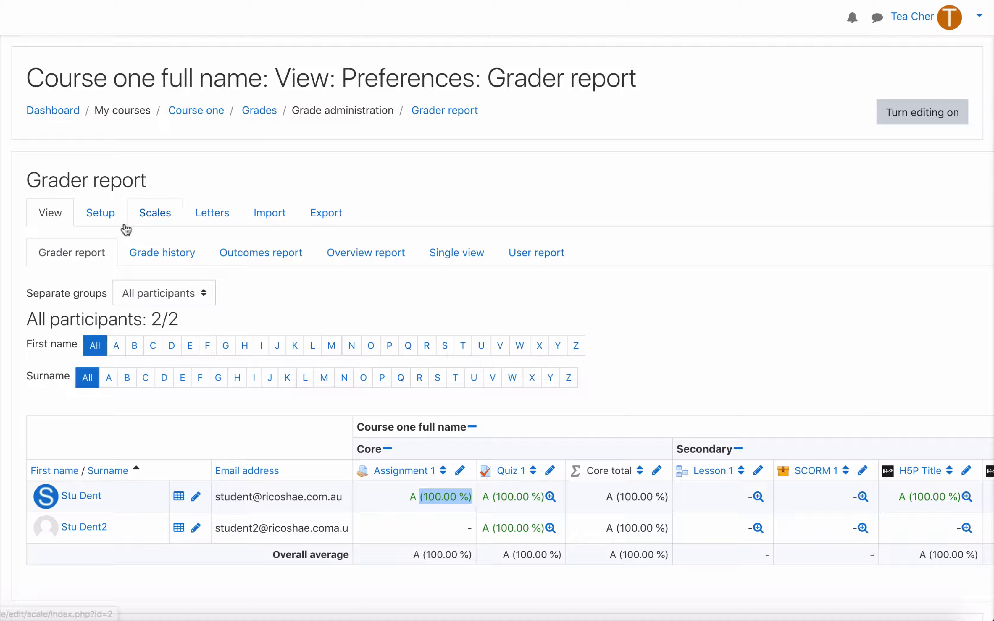
- Reopen the course grade settings from the gradebook setup and set the grade display type to Default (Real)
{"action": "left_click", "coordinate": [101, 213]}
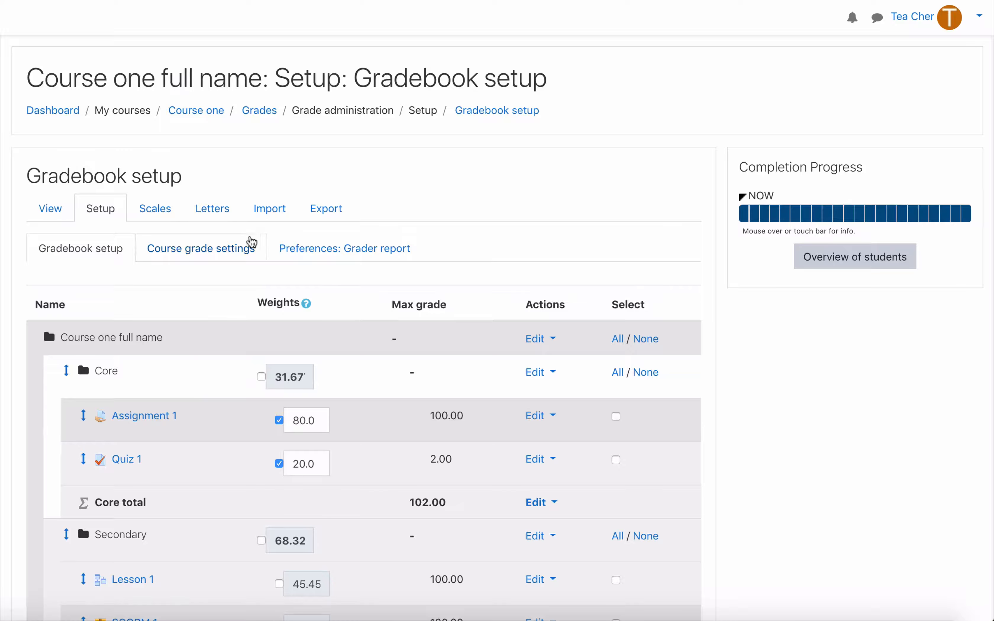
{"action": "left_click", "coordinate": [210, 249]}
{"action": "scroll", "coordinate": [278, 304], "scroll_direction": "down", "scroll_amount": 5}
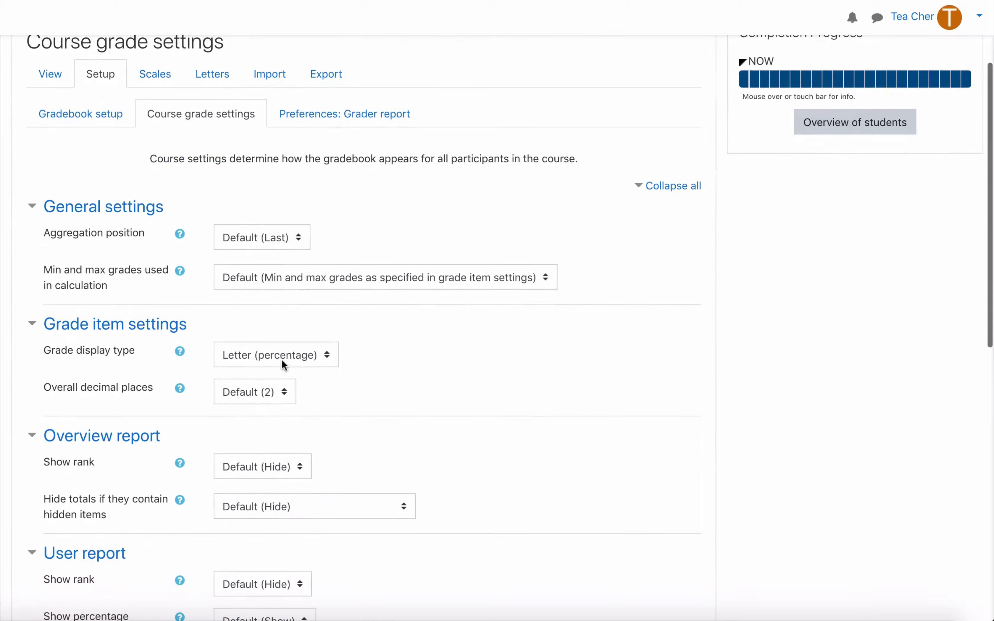
{"action": "left_click", "coordinate": [278, 360]}
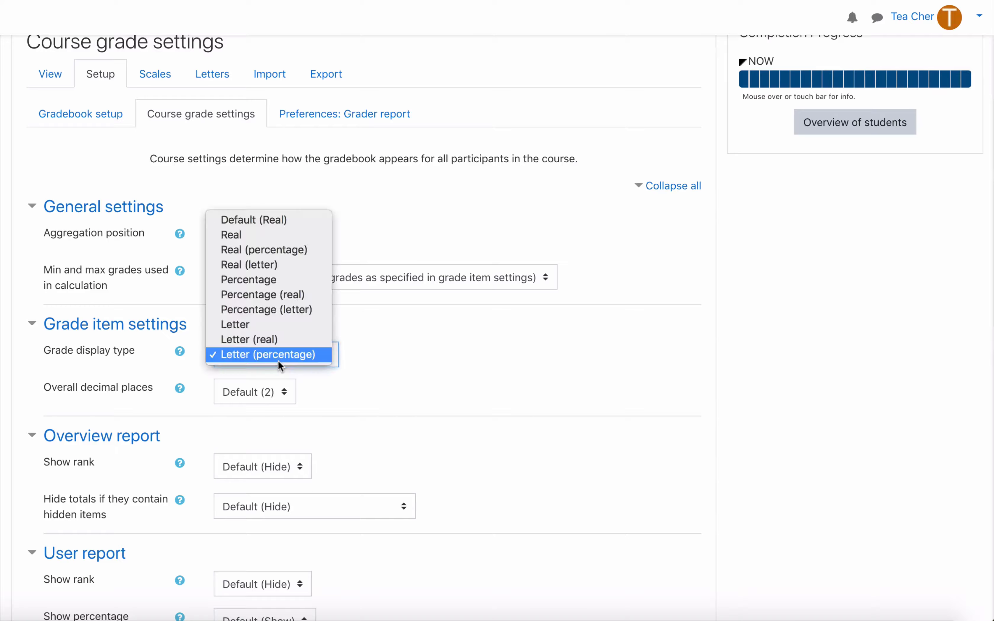
{"action": "left_click", "coordinate": [257, 221]}
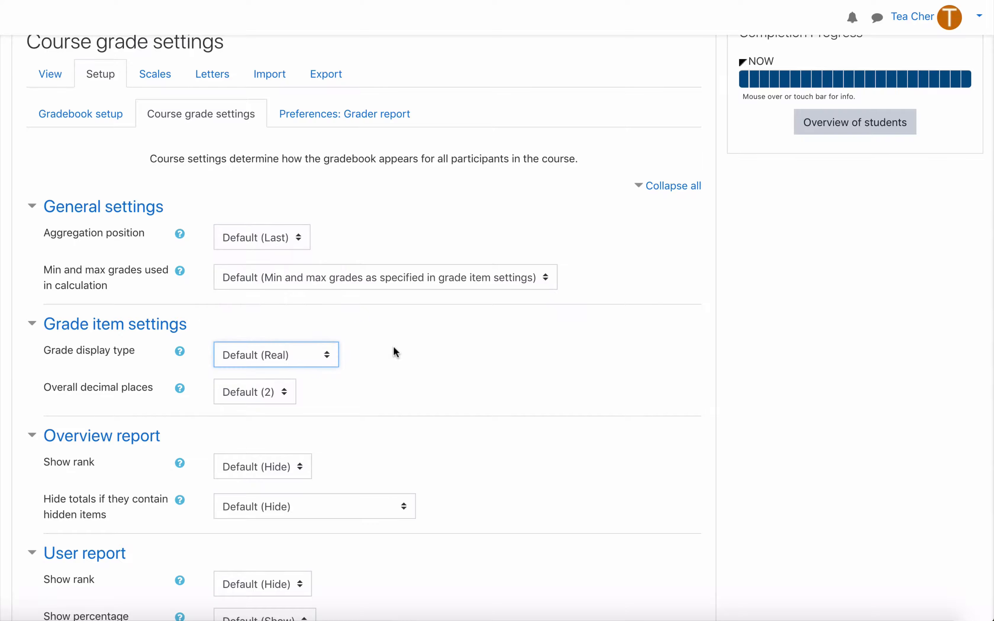
- Save the course grade settings and return to the gradebook setup
{"action": "scroll", "coordinate": [393, 347], "scroll_direction": "down", "scroll_amount": 5}
{"action": "scroll", "coordinate": [394, 351], "scroll_direction": "down", "scroll_amount": 5}
{"action": "left_click", "coordinate": [264, 462]}
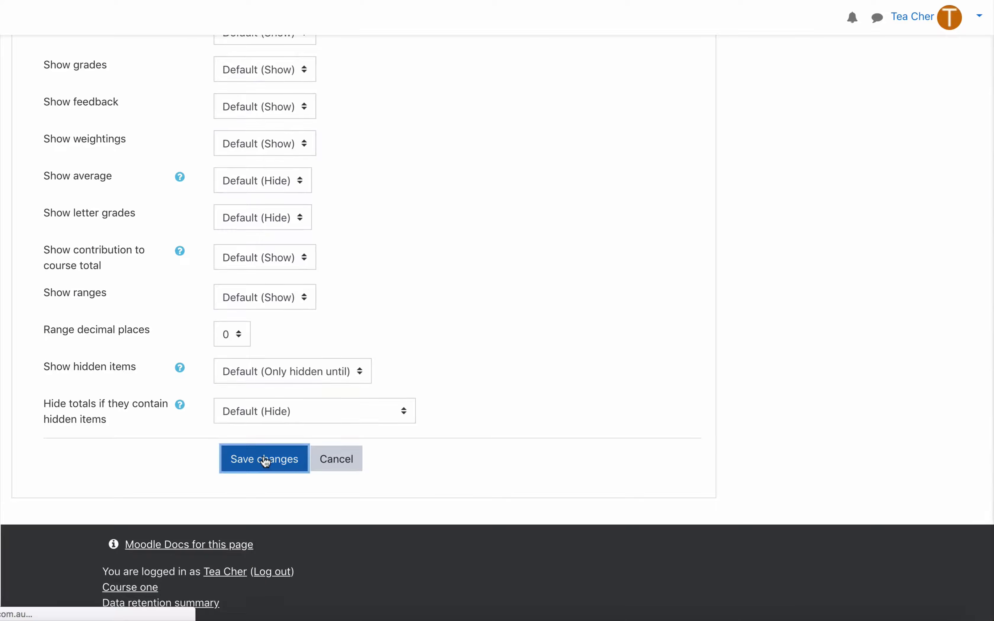
{"action": "left_click", "coordinate": [110, 214]}
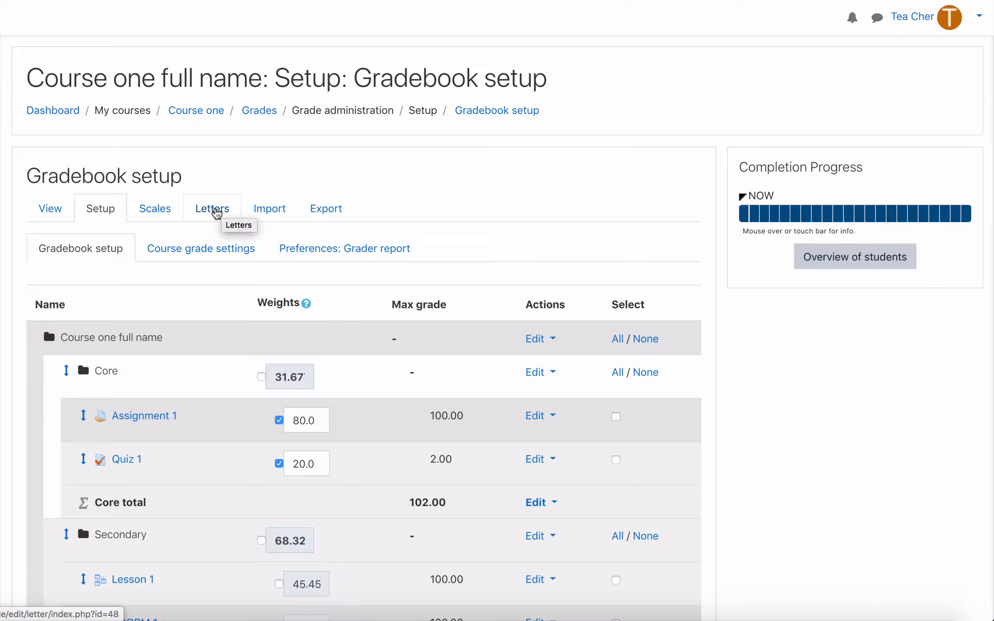
- Open the course's grade letters and review the highest and lowest percentages for each letter
{"action": "left_click", "coordinate": [215, 211]}
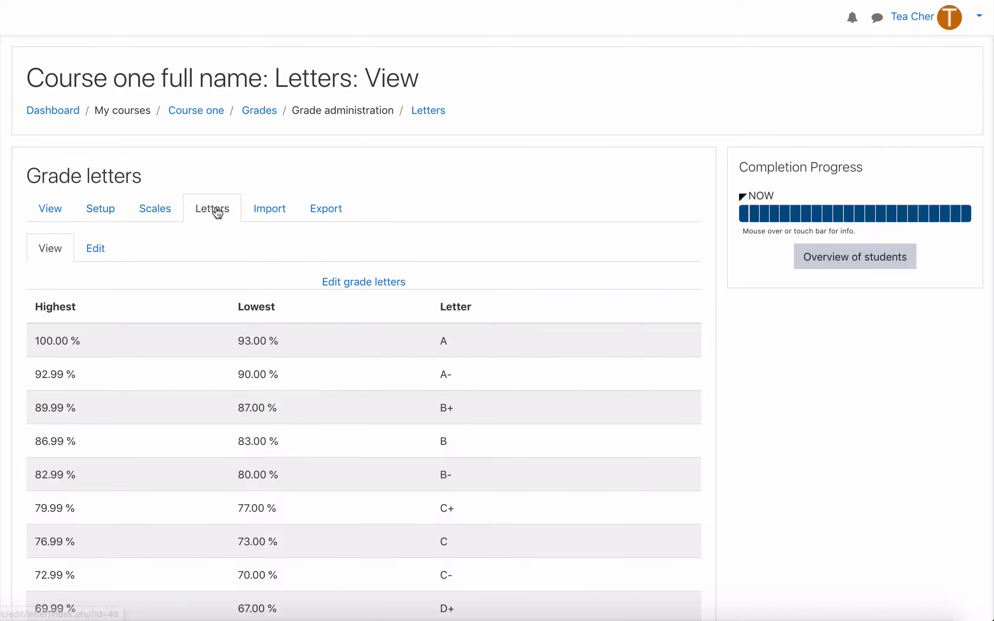
{"action": "scroll", "coordinate": [234, 290], "scroll_direction": "down", "scroll_amount": 3}
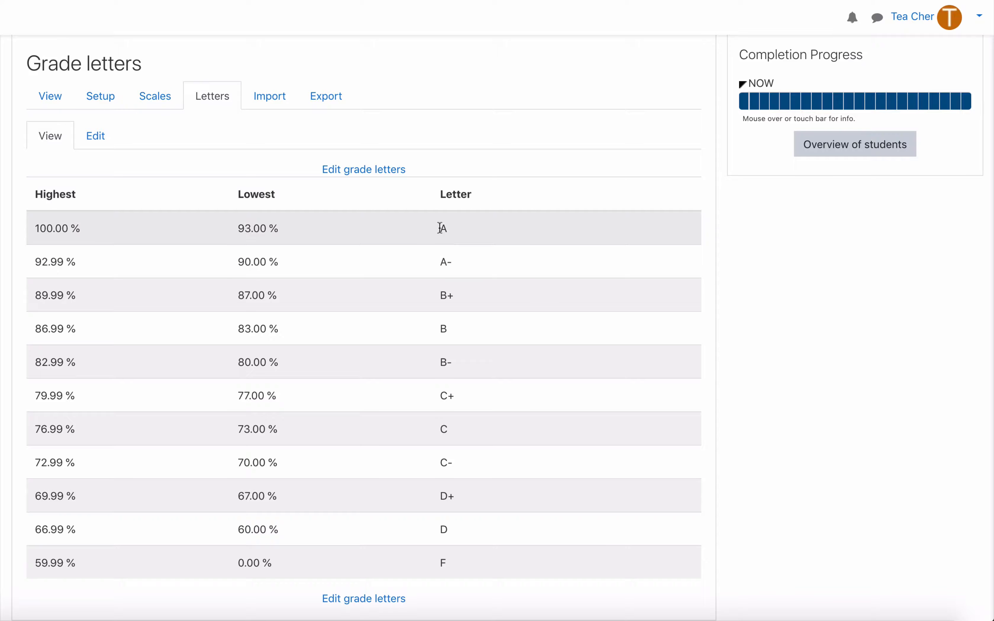
{"action": "scroll", "coordinate": [438, 407], "scroll_direction": "up", "scroll_amount": 3}
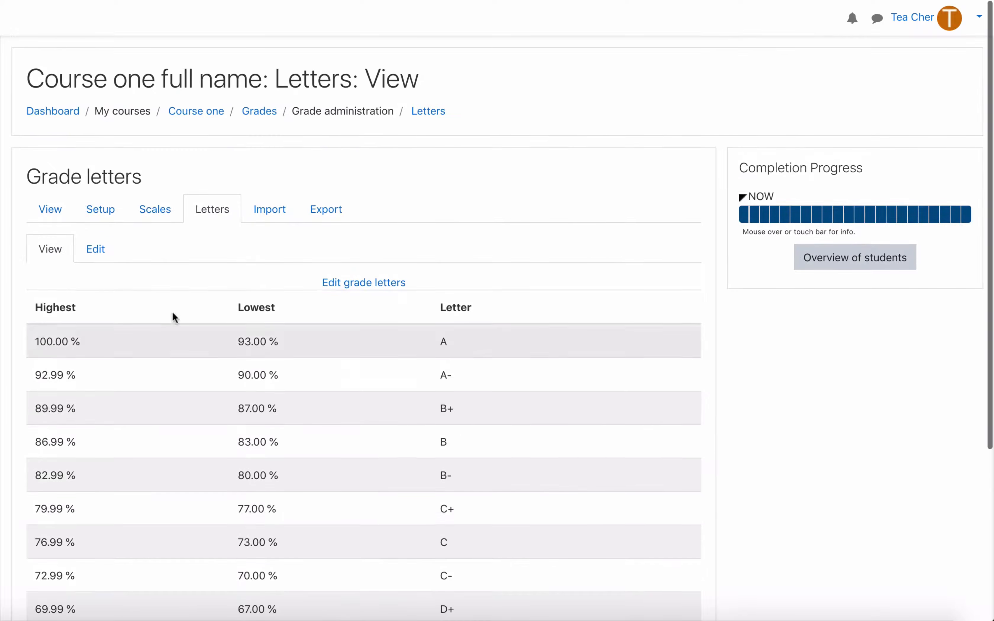
- Reopen the course grade settings and examine the choices for overall decimal places and for showing rank in the overview report
{"action": "left_click", "coordinate": [102, 210]}
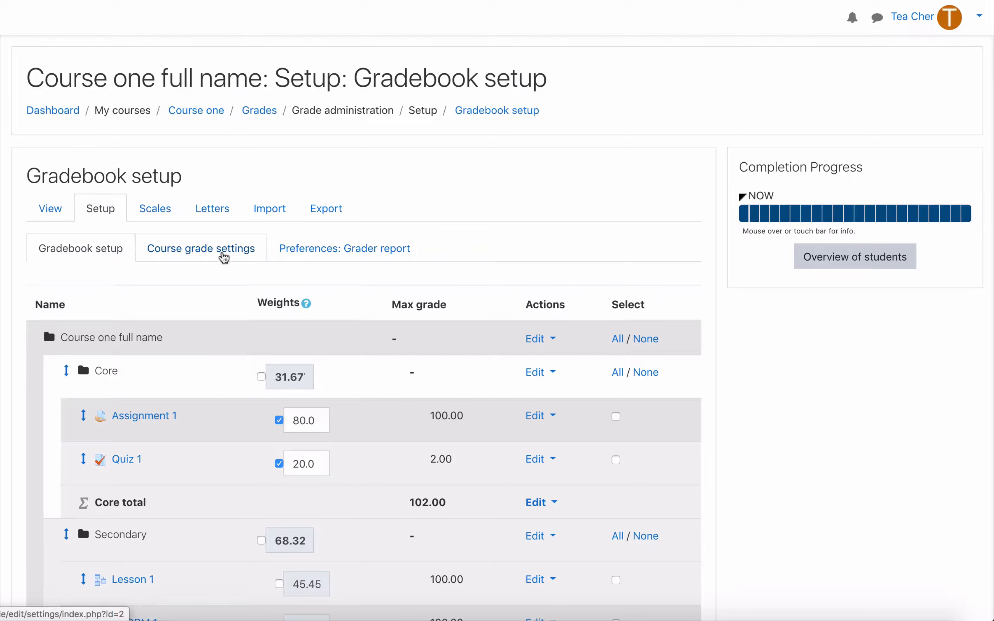
{"action": "left_click", "coordinate": [200, 251]}
{"action": "scroll", "coordinate": [254, 262], "scroll_direction": "down", "scroll_amount": 6}
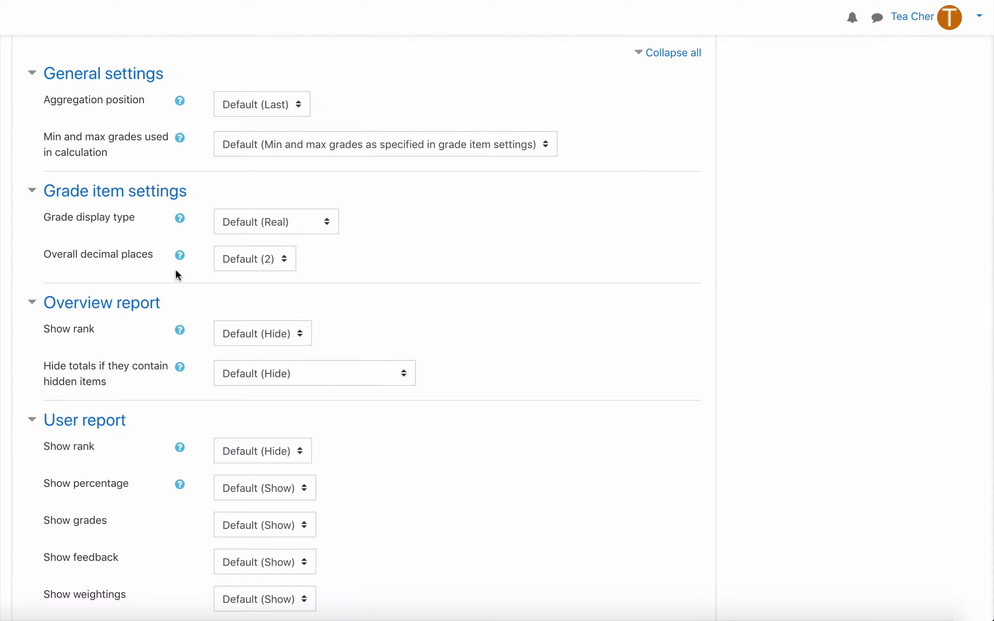
{"action": "left_click", "coordinate": [278, 259]}
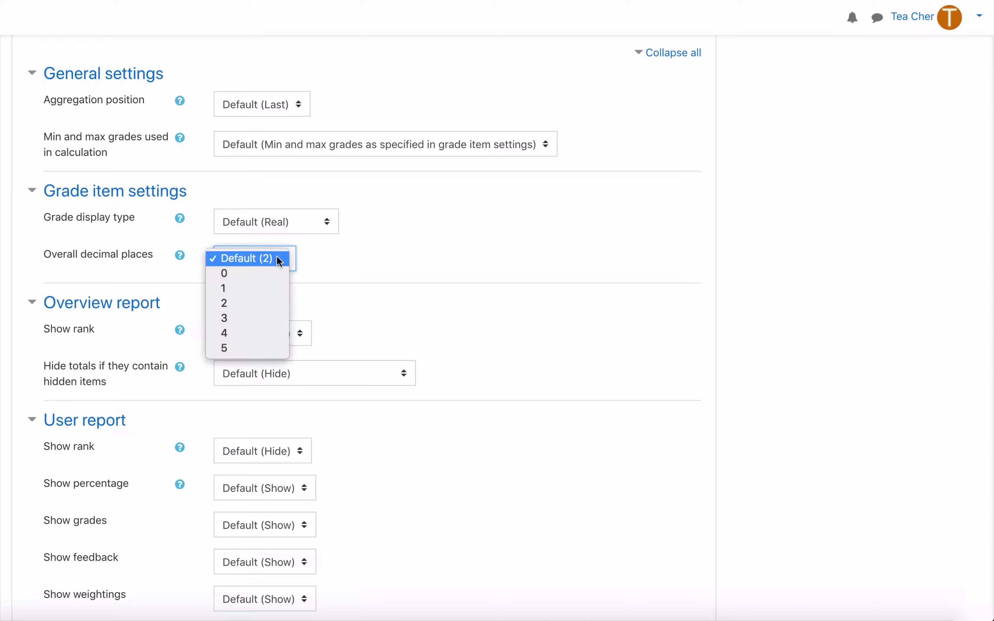
{"action": "left_click", "coordinate": [330, 257]}
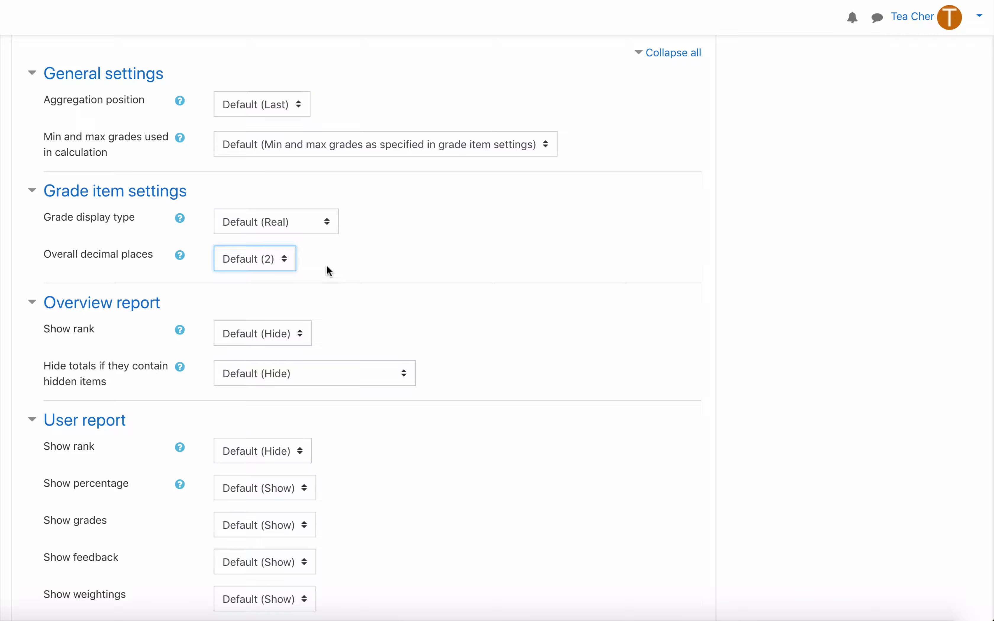
{"action": "left_click", "coordinate": [298, 334]}
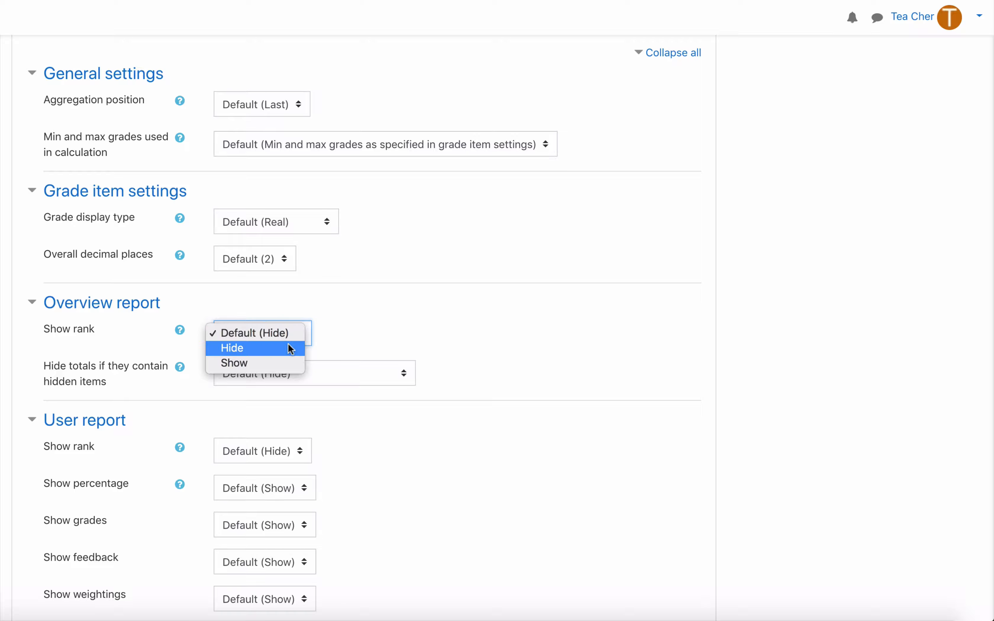
{"action": "left_click", "coordinate": [361, 325]}
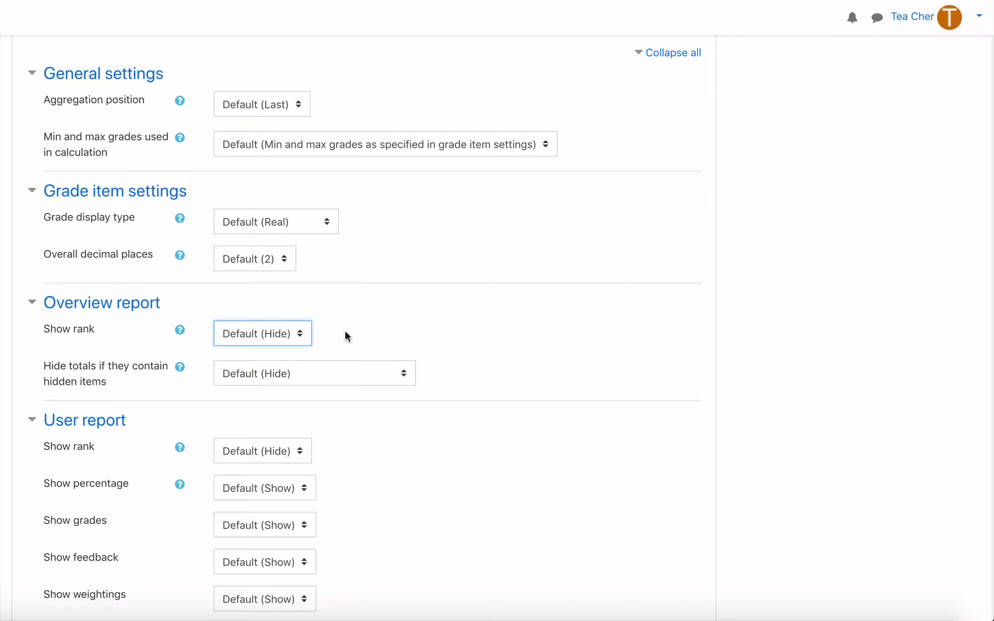
{"action": "left_click", "coordinate": [317, 349]}
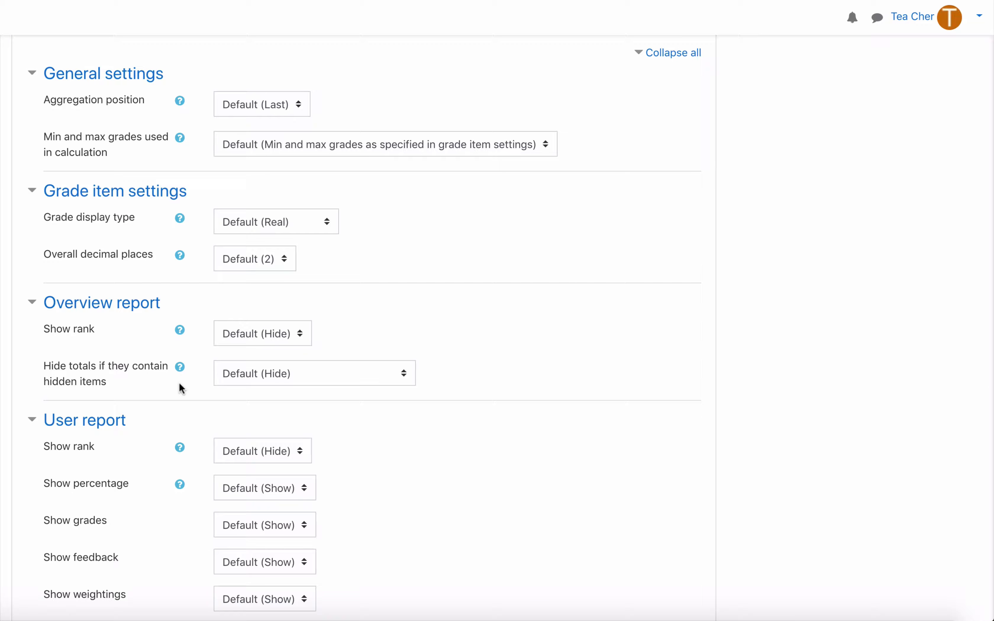
{"action": "scroll", "coordinate": [180, 387], "scroll_direction": "down", "scroll_amount": 5}
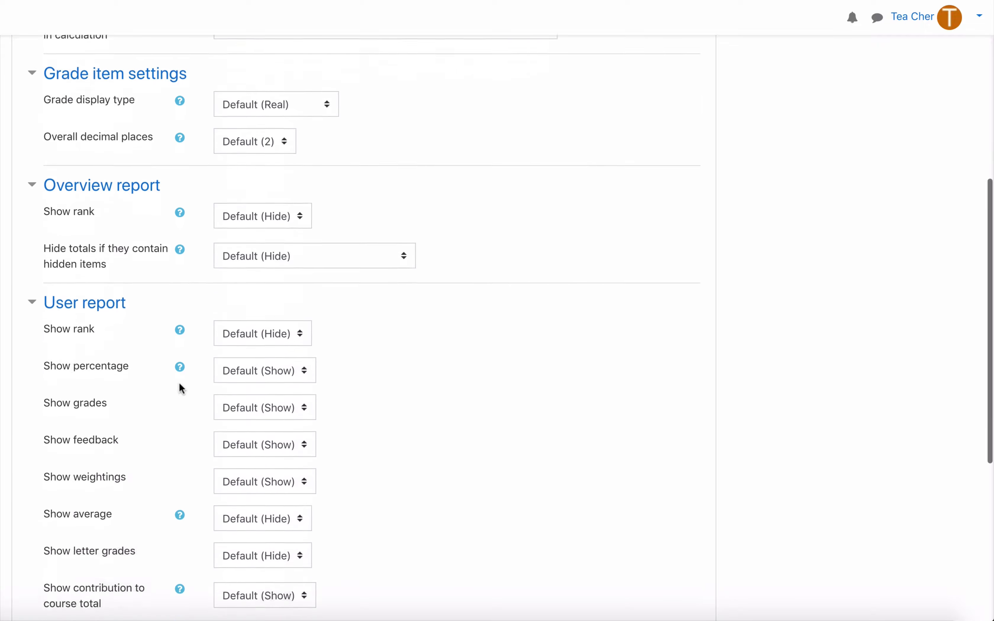
{"action": "scroll", "coordinate": [181, 388], "scroll_direction": "up", "scroll_amount": 10}
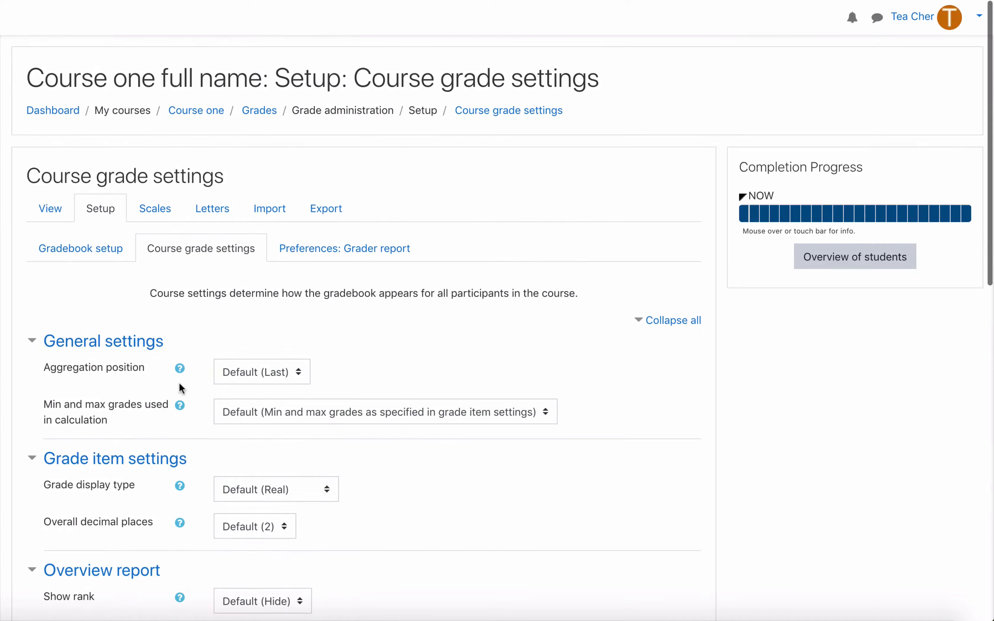
- Open the user report and examine its view options and columns, from calculated weight to contribution to course total
{"action": "left_click", "coordinate": [50, 211]}
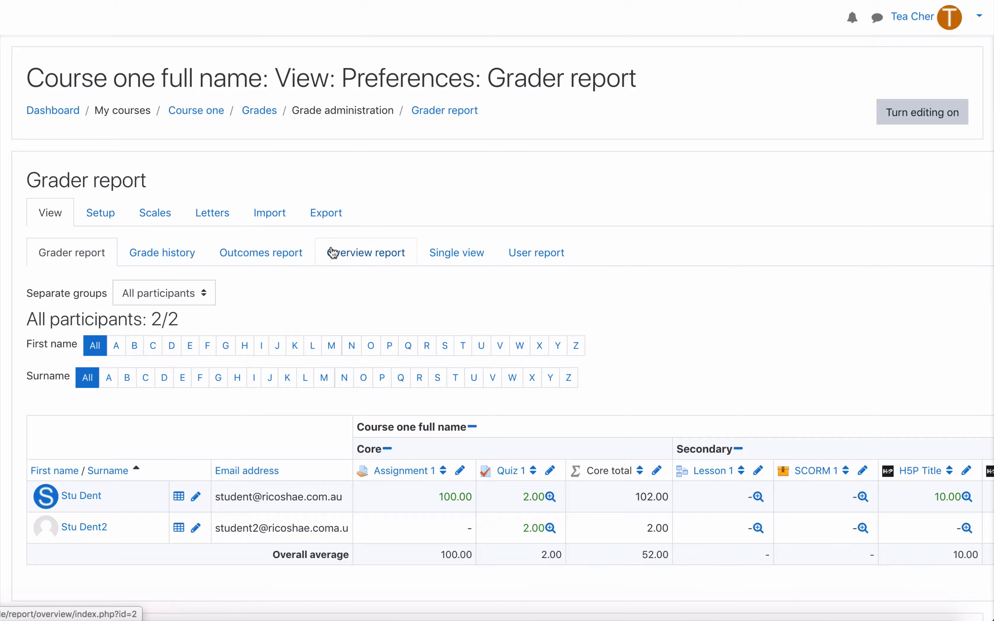
{"action": "left_click", "coordinate": [527, 253]}
{"action": "scroll", "coordinate": [587, 291], "scroll_direction": "down", "scroll_amount": 8}
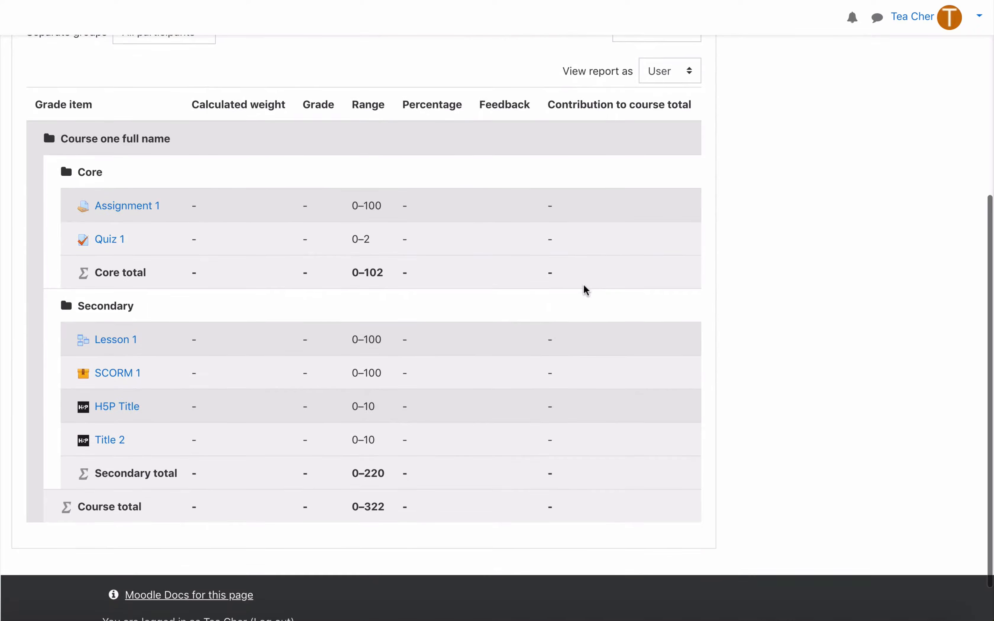
{"action": "scroll", "coordinate": [587, 291], "scroll_direction": "up", "scroll_amount": 2}
{"action": "left_click", "coordinate": [669, 157]}
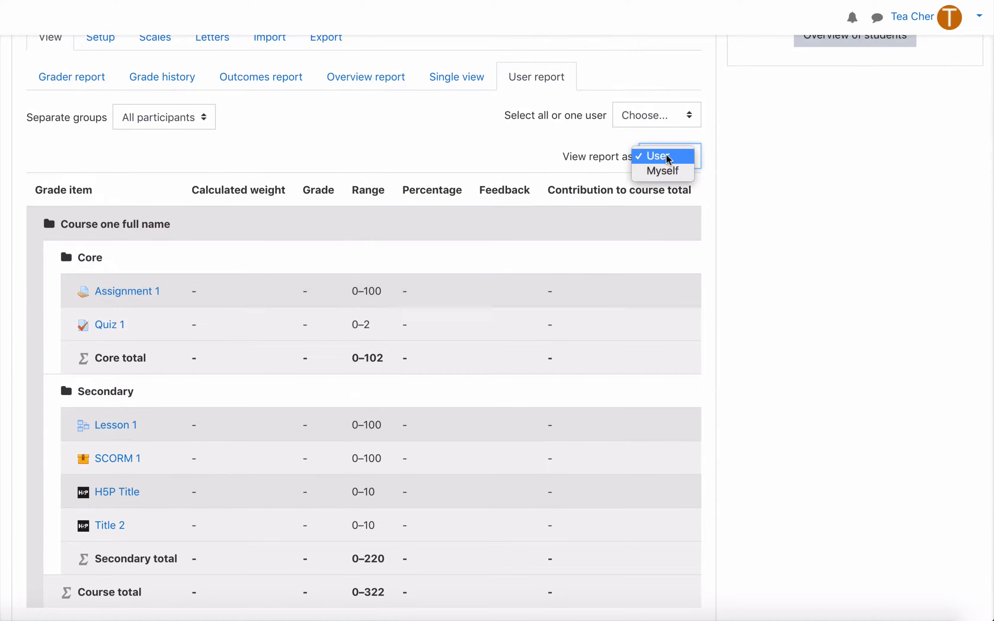
{"action": "left_click", "coordinate": [561, 147]}
{"action": "scroll", "coordinate": [350, 153], "scroll_direction": "down", "scroll_amount": 3}
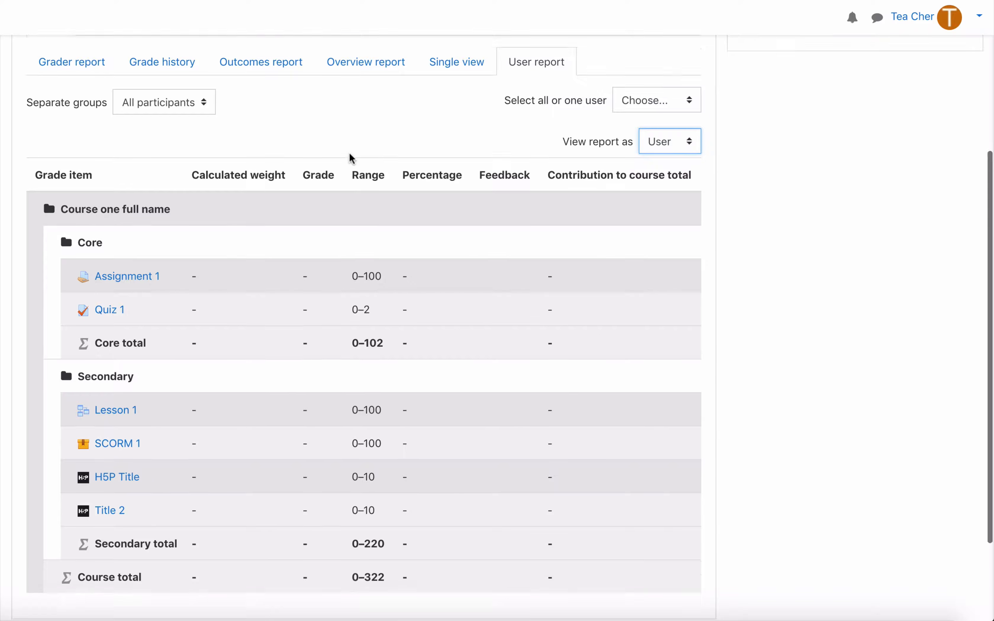
{"action": "scroll", "coordinate": [349, 157], "scroll_direction": "up", "scroll_amount": 2}
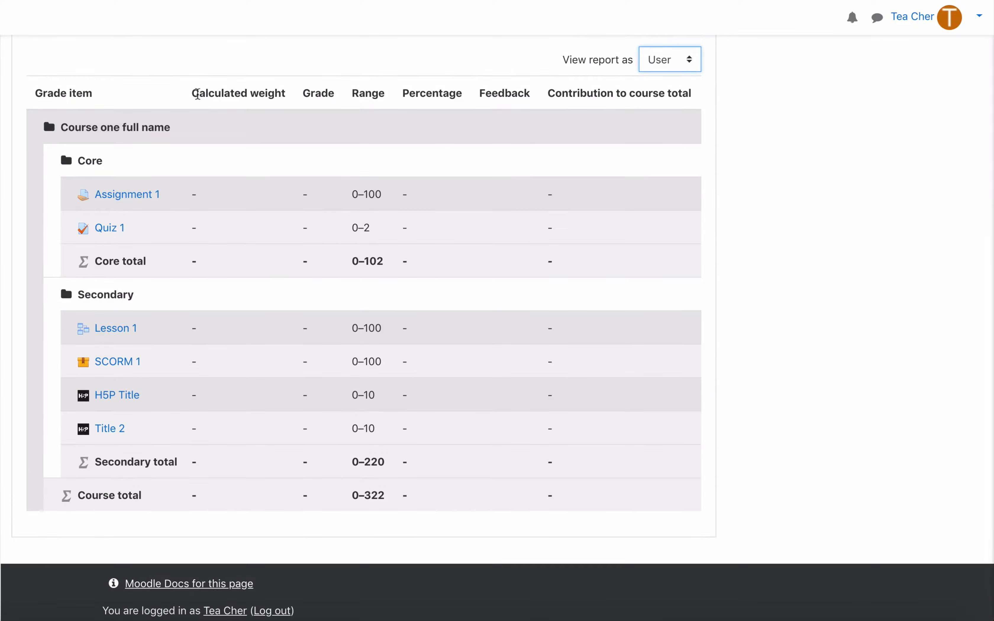
{"action": "left_click_drag", "start_coordinate": [193, 93], "coordinate": [698, 96]}
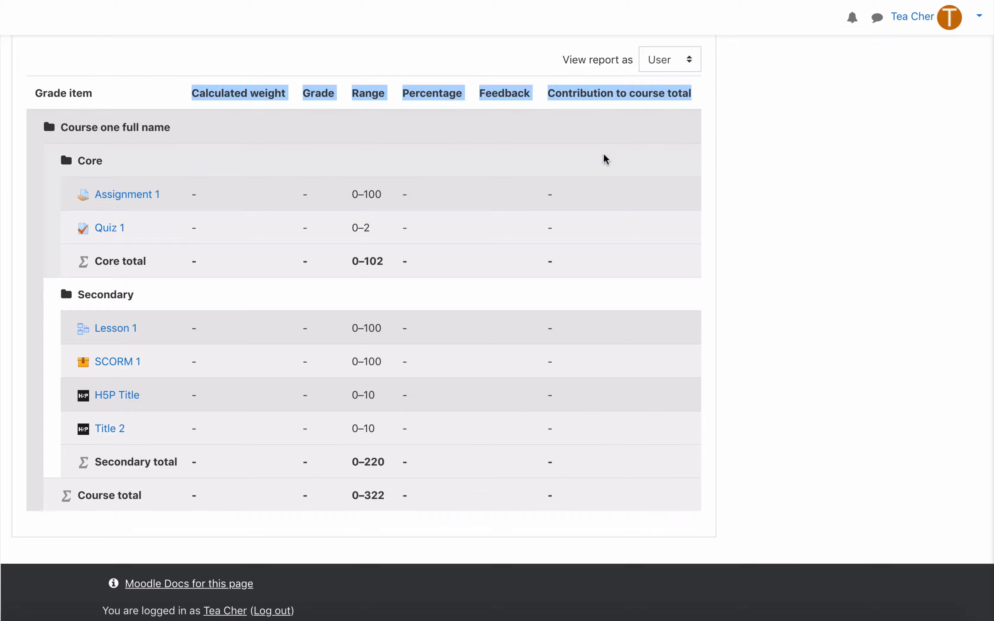
- In the course grade settings, set the user report's Show contribution to course total to Hide and save the changes
{"action": "scroll", "coordinate": [284, 180], "scroll_direction": "up", "scroll_amount": 5}
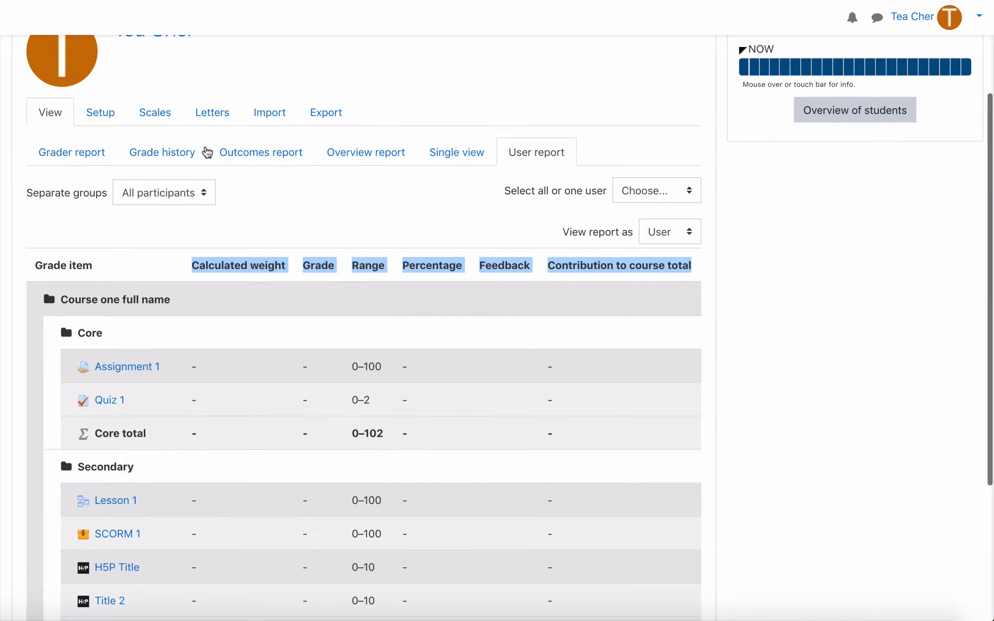
{"action": "left_click", "coordinate": [101, 115]}
{"action": "scroll", "coordinate": [249, 228], "scroll_direction": "down", "scroll_amount": 1}
{"action": "left_click", "coordinate": [250, 232]}
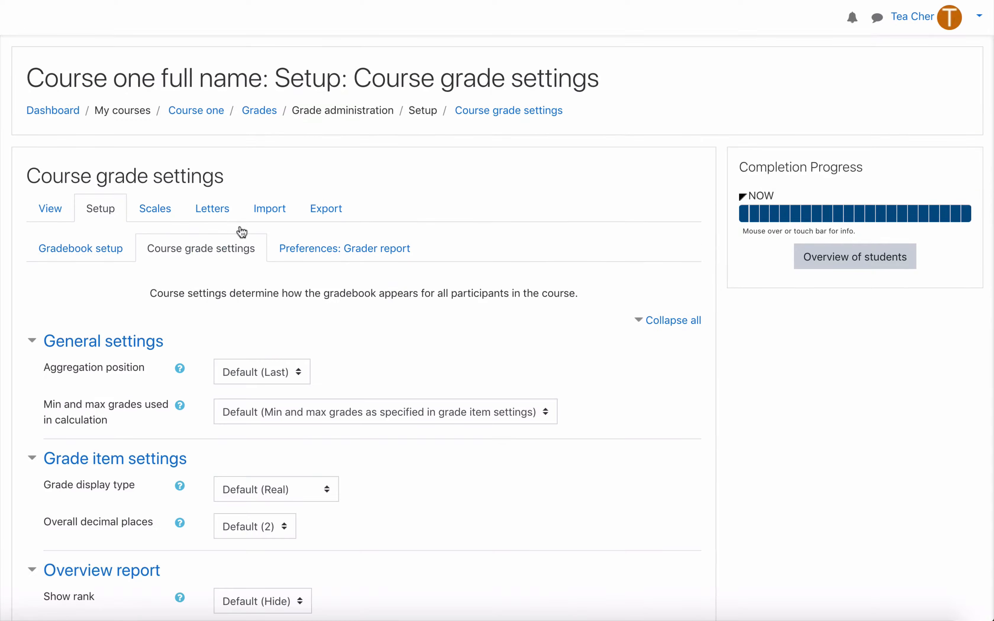
{"action": "scroll", "coordinate": [240, 229], "scroll_direction": "down", "scroll_amount": 15}
{"action": "scroll", "coordinate": [241, 232], "scroll_direction": "up", "scroll_amount": 1}
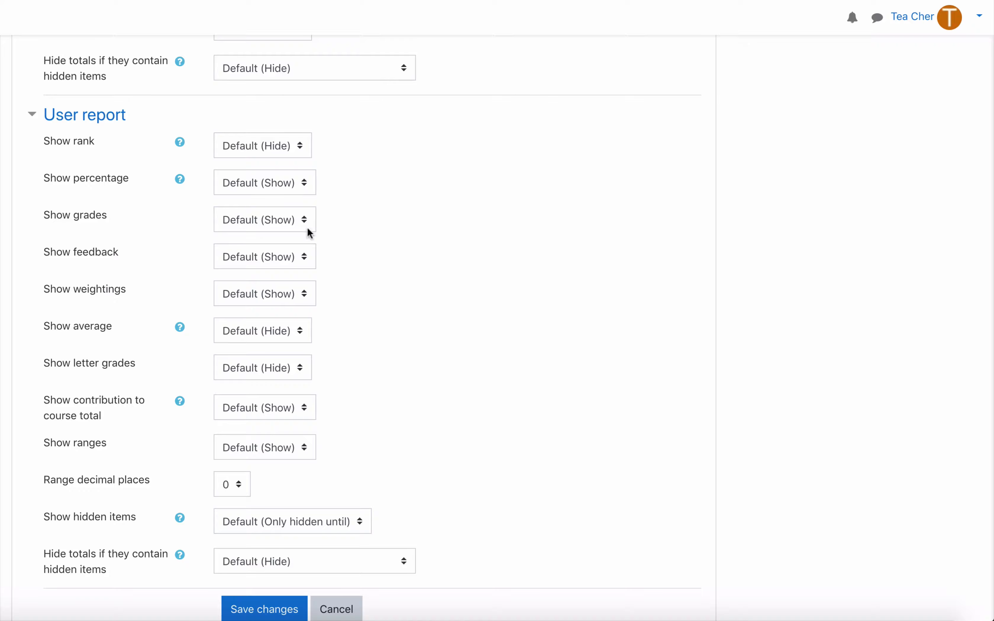
{"action": "scroll", "coordinate": [259, 408], "scroll_direction": "down", "scroll_amount": 2}
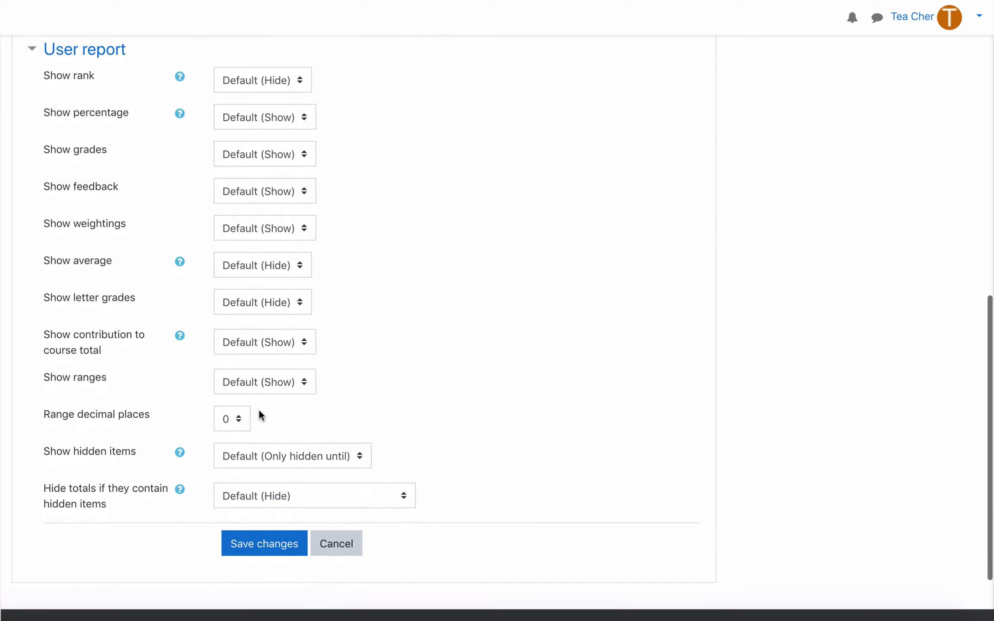
{"action": "left_click", "coordinate": [269, 343]}
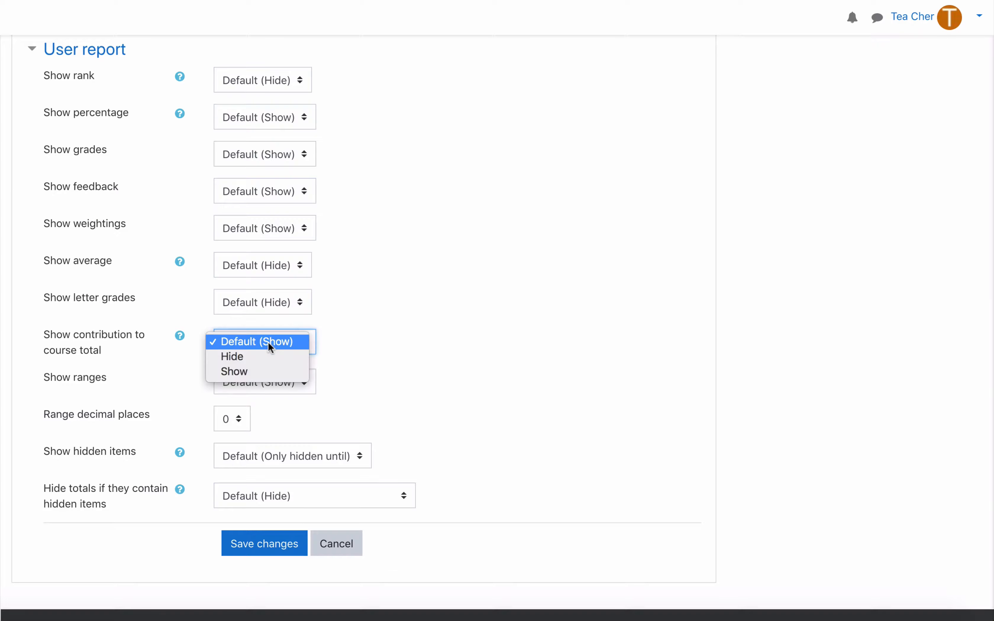
{"action": "left_click", "coordinate": [259, 356]}
{"action": "scroll", "coordinate": [431, 338], "scroll_direction": "down", "scroll_amount": 3}
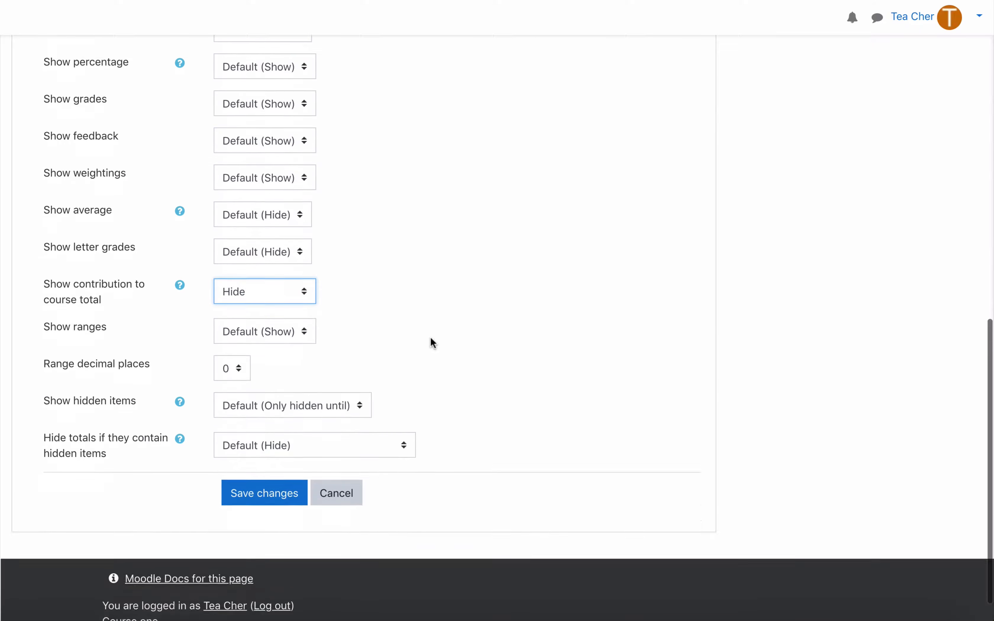
{"action": "left_click", "coordinate": [282, 472]}
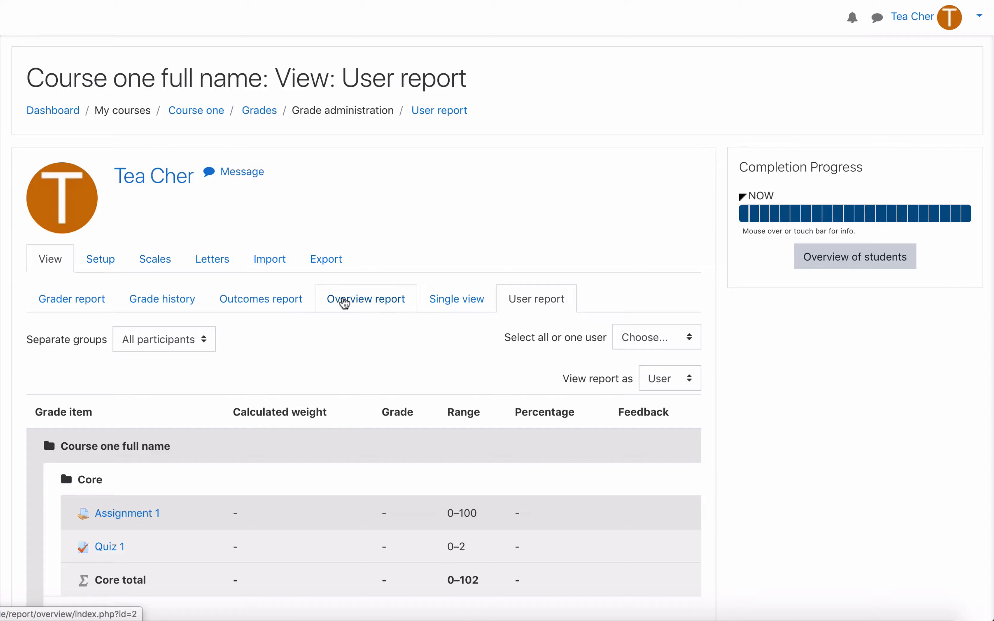
- Check the user report's columns for the Core and Secondary grade items after the settings change
{"action": "scroll", "coordinate": [437, 368], "scroll_direction": "down", "scroll_amount": 5}
{"action": "scroll", "coordinate": [437, 371], "scroll_direction": "down", "scroll_amount": 1}
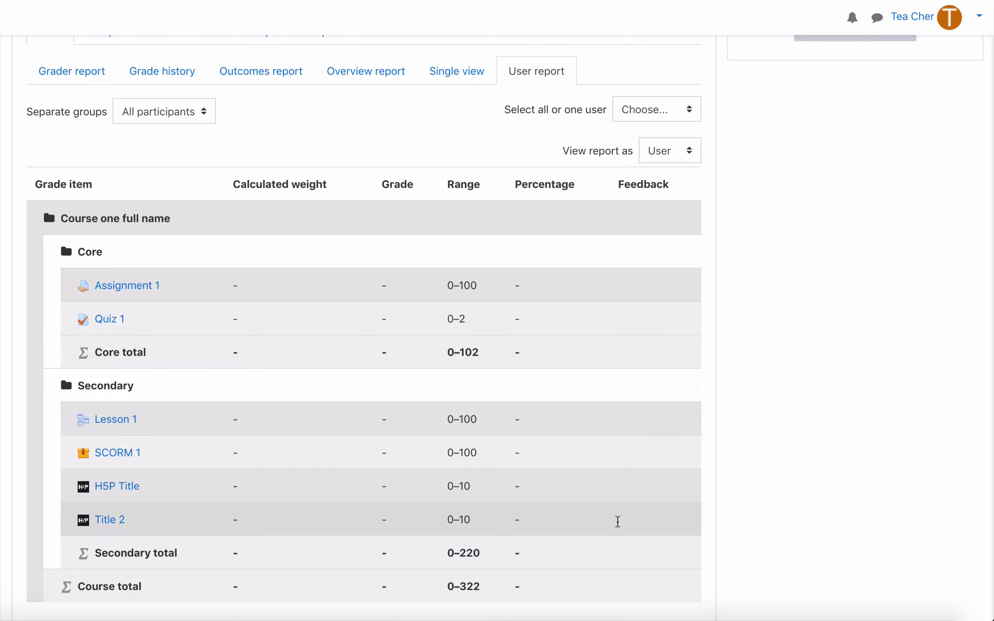
{"action": "scroll", "coordinate": [617, 521], "scroll_direction": "down", "scroll_amount": 3}
{"action": "scroll", "coordinate": [617, 521], "scroll_direction": "up", "scroll_amount": 9}
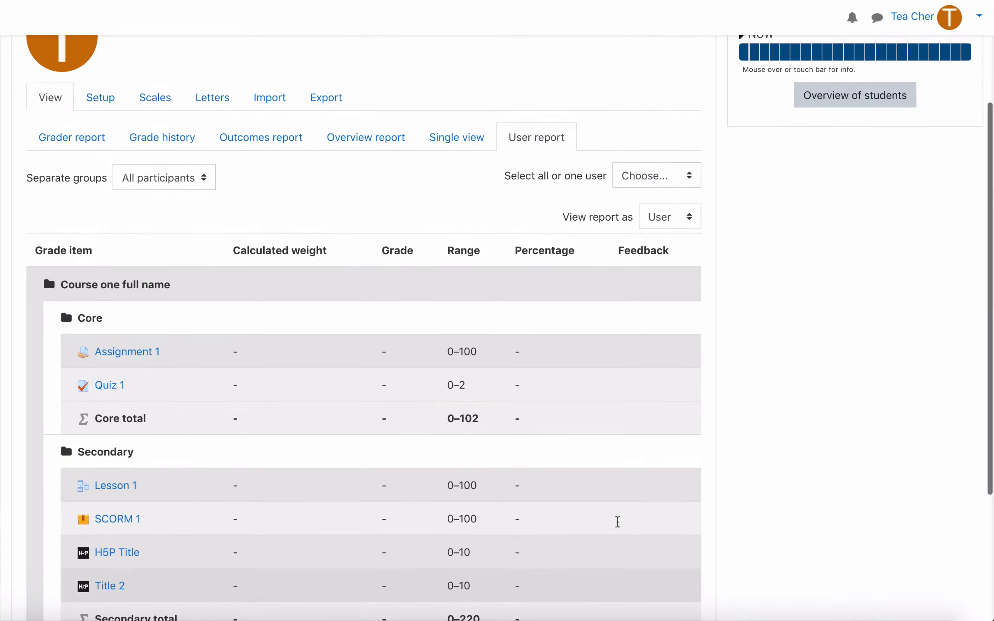
- Review the user report options in the course grade settings and open the grader report preferences
{"action": "left_click", "coordinate": [97, 100]}
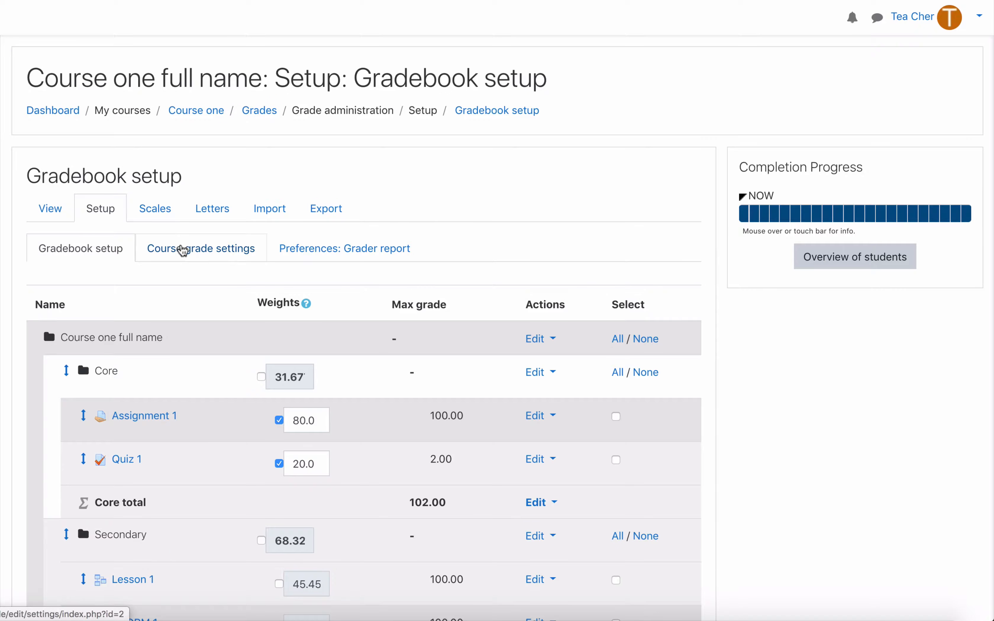
{"action": "left_click", "coordinate": [185, 249]}
{"action": "scroll", "coordinate": [281, 349], "scroll_direction": "down", "scroll_amount": 7}
{"action": "scroll", "coordinate": [282, 346], "scroll_direction": "down", "scroll_amount": 8}
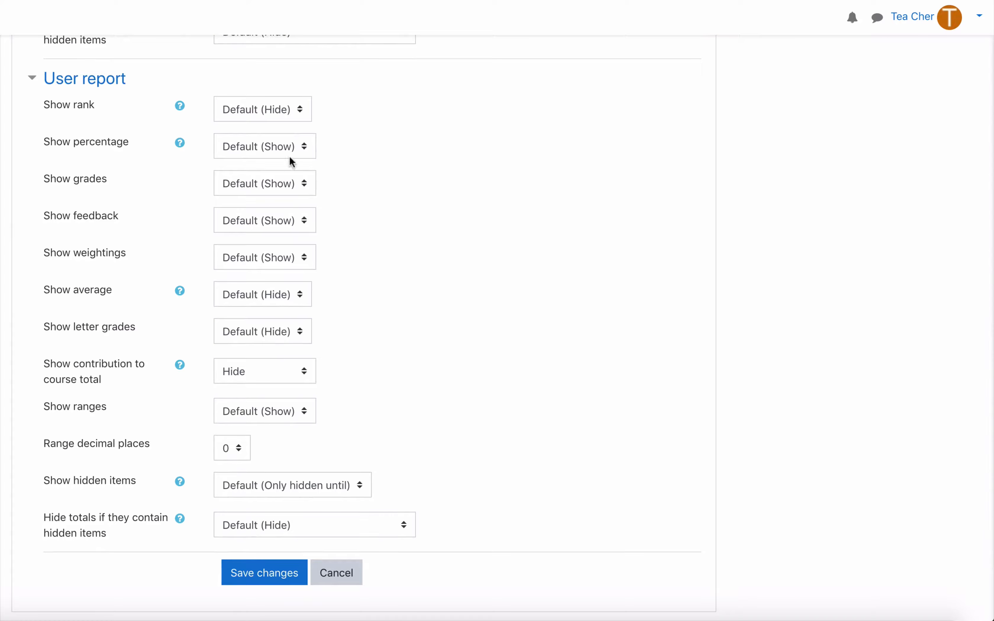
{"action": "scroll", "coordinate": [255, 469], "scroll_direction": "up", "scroll_amount": 1}
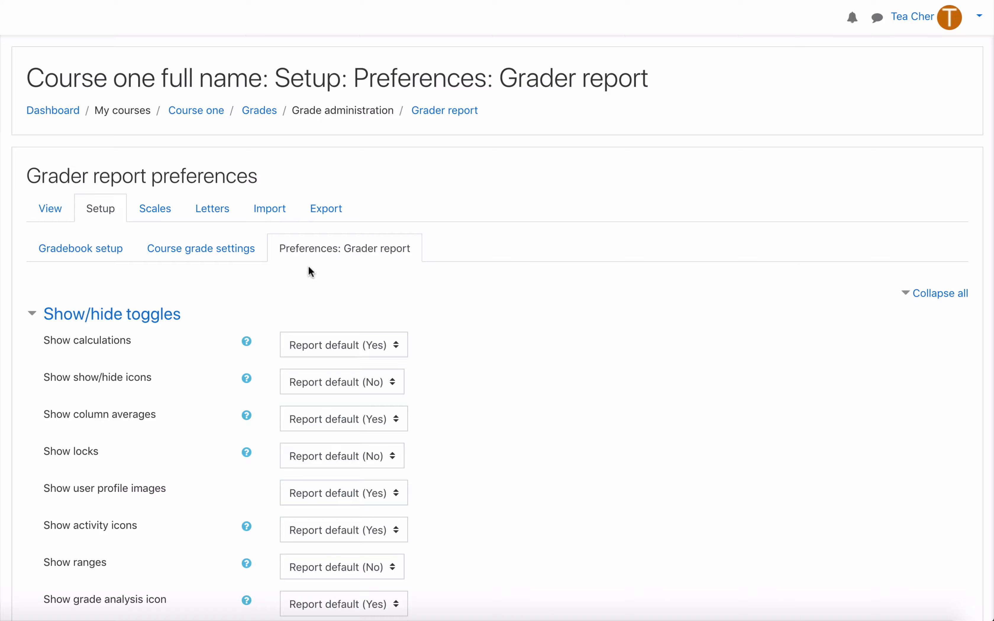
- Return to the grader report and examine the students' Assignment 1 grades
{"action": "left_click", "coordinate": [44, 216]}
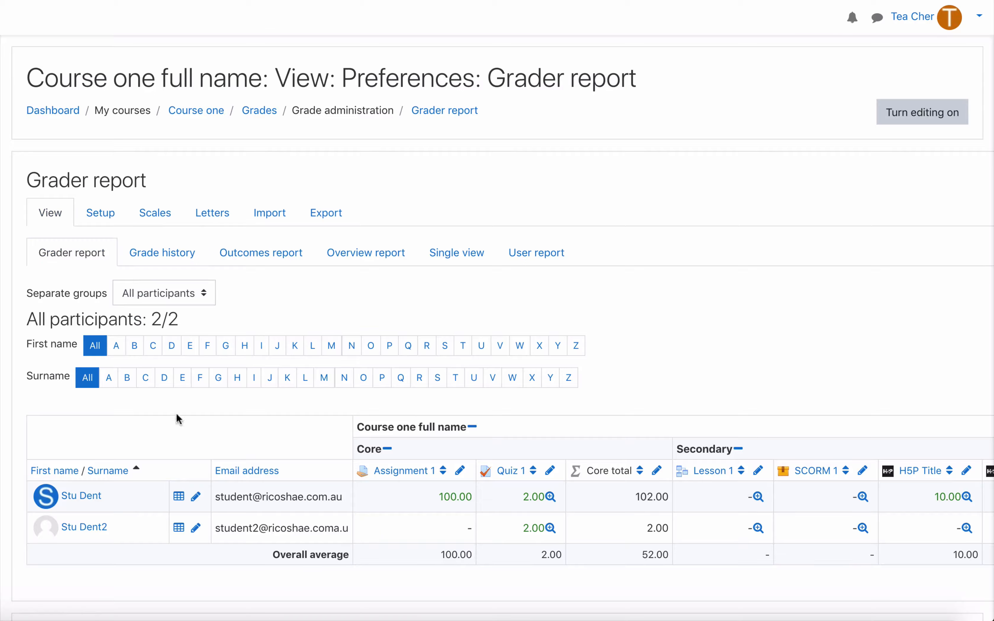
{"action": "scroll", "coordinate": [176, 416], "scroll_direction": "down", "scroll_amount": 5}
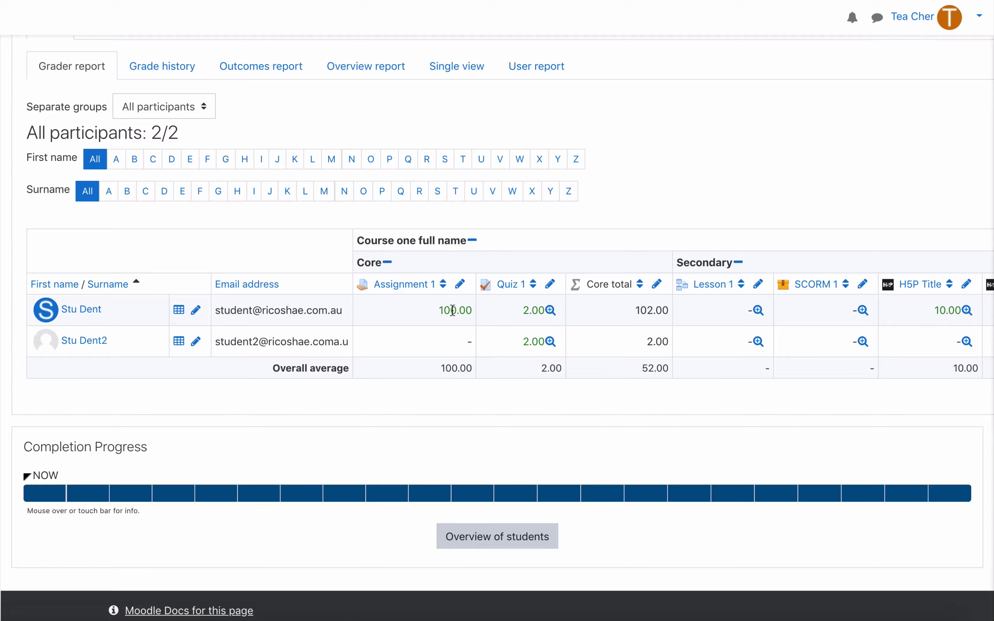
{"action": "scroll", "coordinate": [275, 249], "scroll_direction": "up", "scroll_amount": 1}
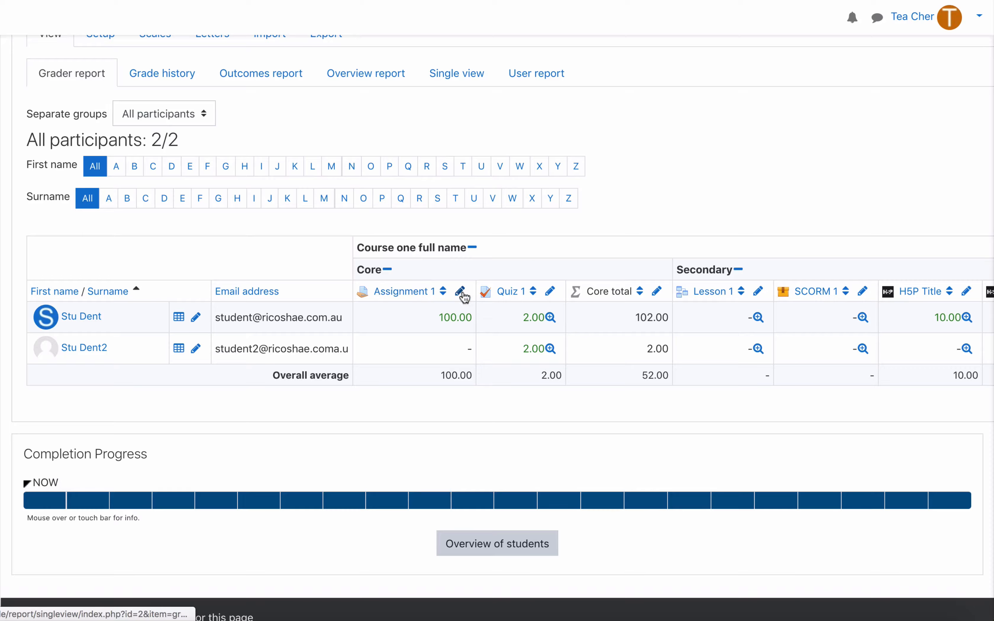
- Open the grader report preferences and examine the show/hide toggles, including the help and choices for Show show/hide icons
{"action": "scroll", "coordinate": [229, 140], "scroll_direction": "up", "scroll_amount": 3}
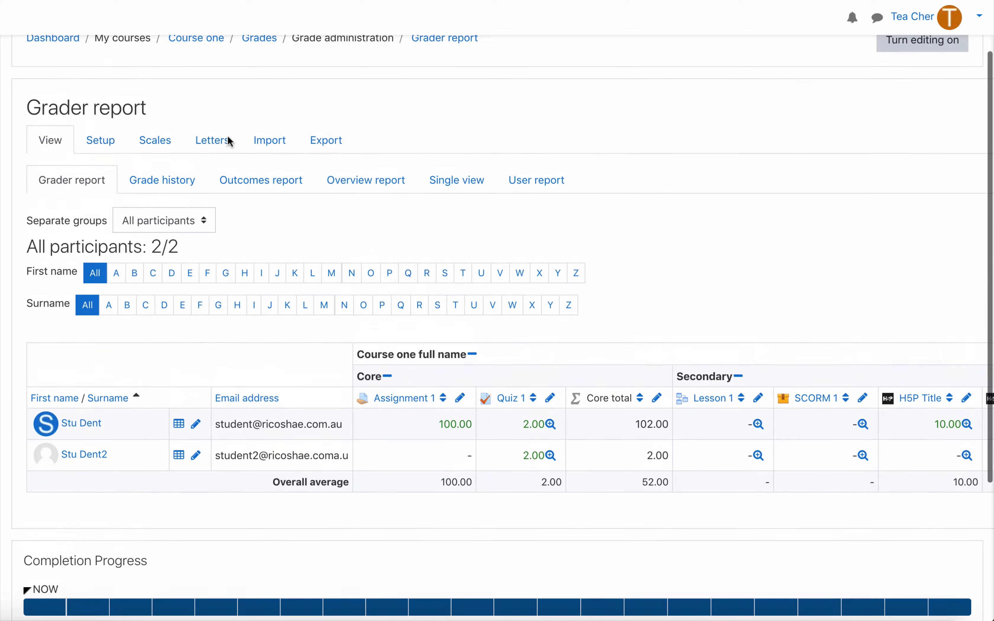
{"action": "left_click", "coordinate": [92, 147]}
{"action": "left_click", "coordinate": [319, 249]}
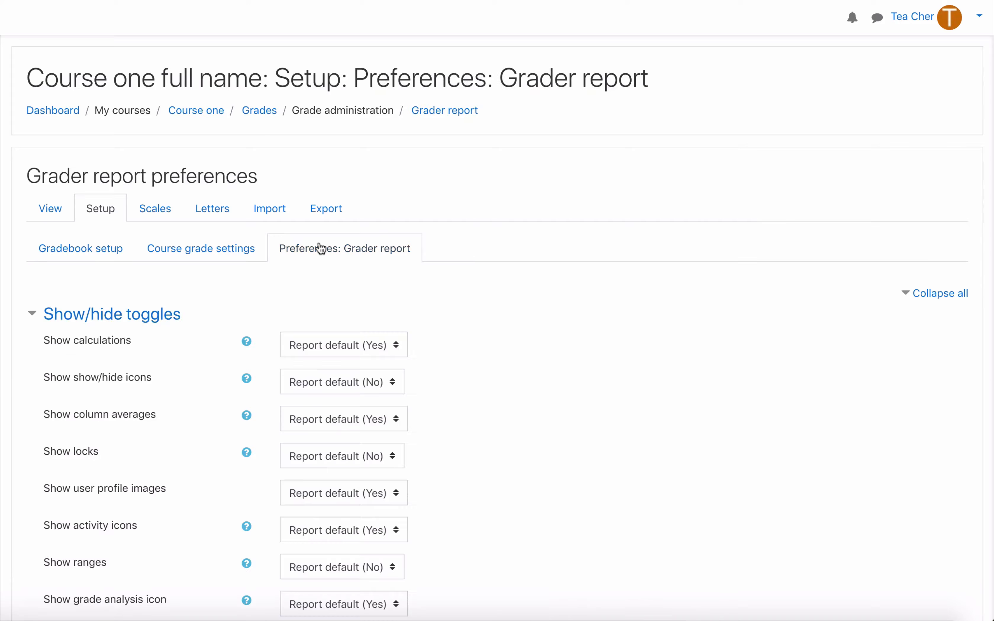
{"action": "scroll", "coordinate": [431, 321], "scroll_direction": "down", "scroll_amount": 4}
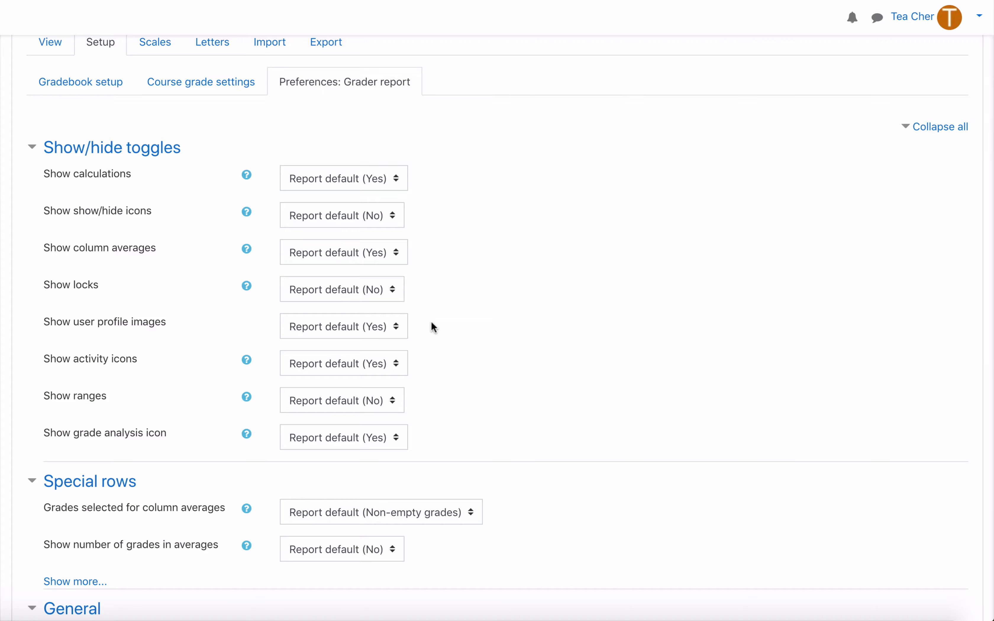
{"action": "left_click", "coordinate": [247, 213]}
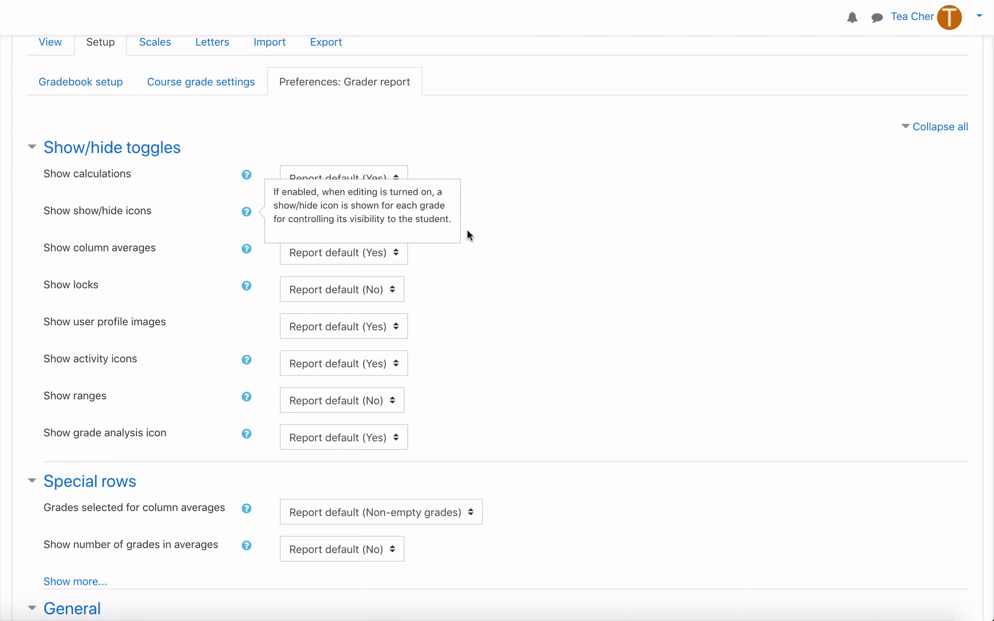
{"action": "left_click", "coordinate": [488, 221]}
{"action": "left_click", "coordinate": [392, 217]}
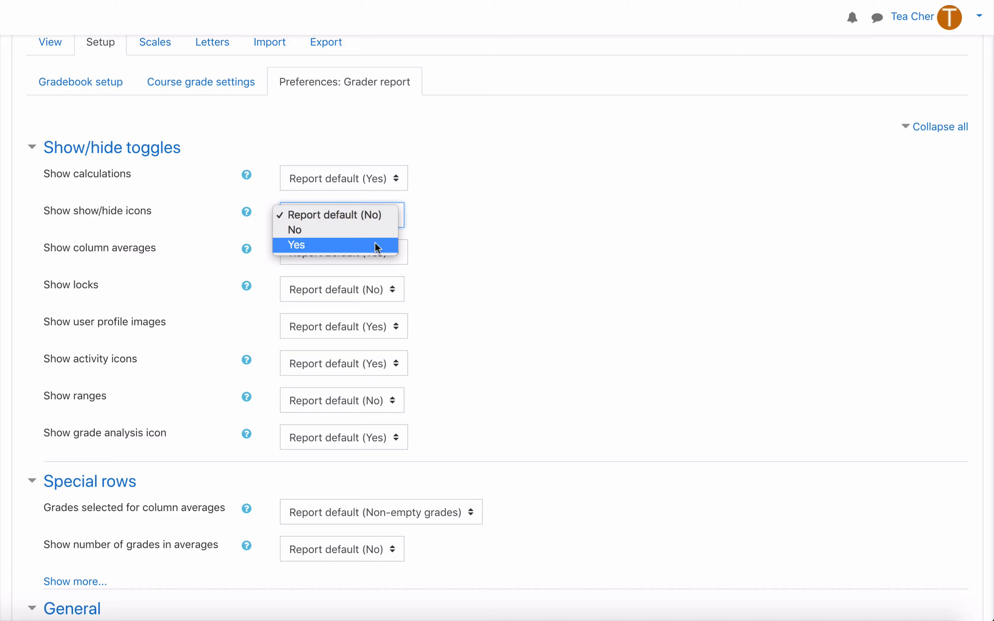
{"action": "left_click", "coordinate": [499, 234]}
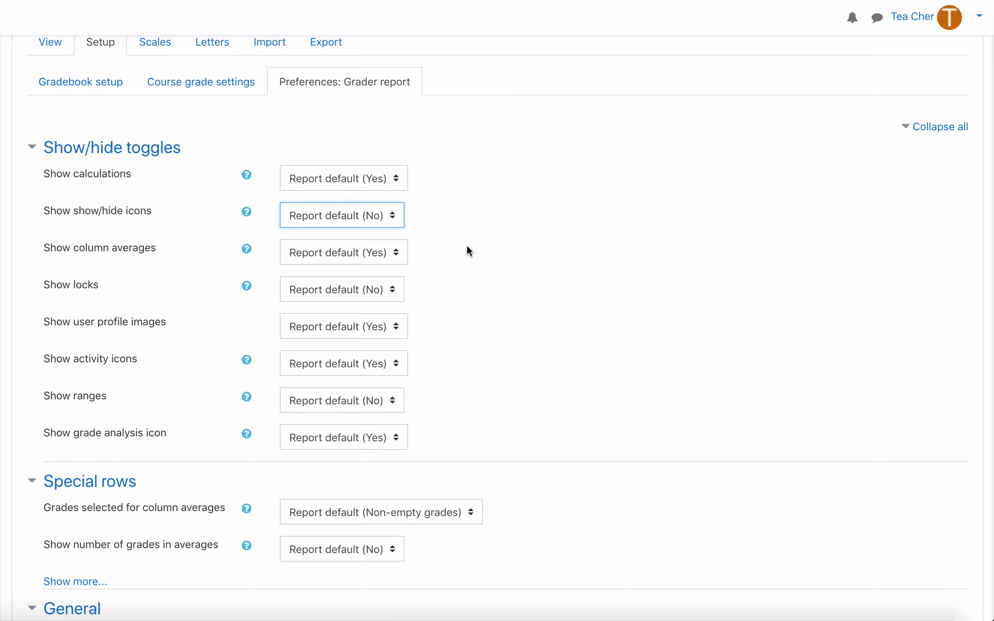
- In the grader report preferences, set Show quick feedback and Enable AJAX to Yes and save the changes
{"action": "scroll", "coordinate": [467, 247], "scroll_direction": "down", "scroll_amount": 7}
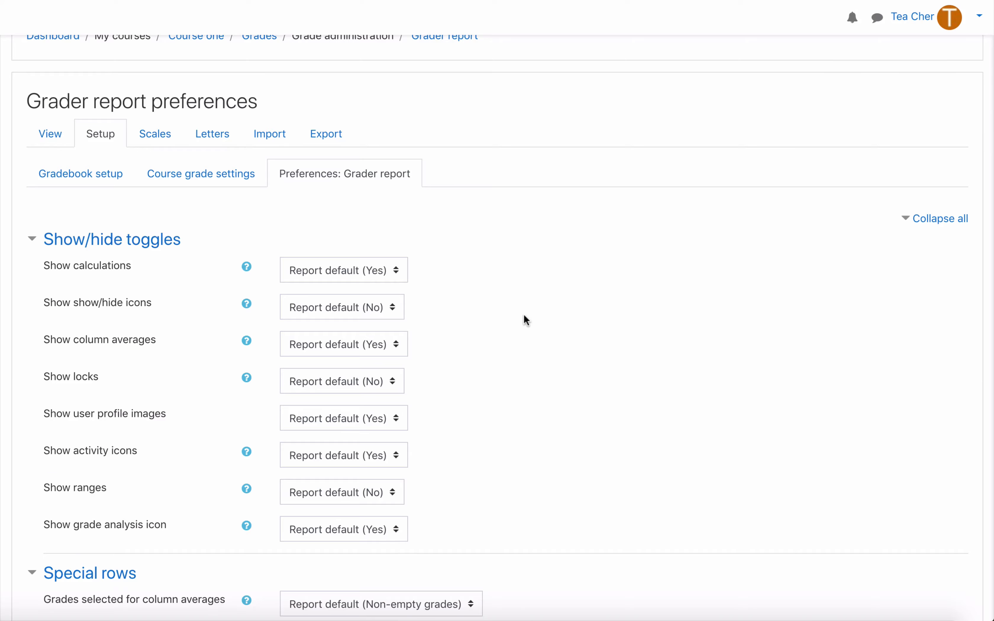
{"action": "scroll", "coordinate": [524, 314], "scroll_direction": "down", "scroll_amount": 10}
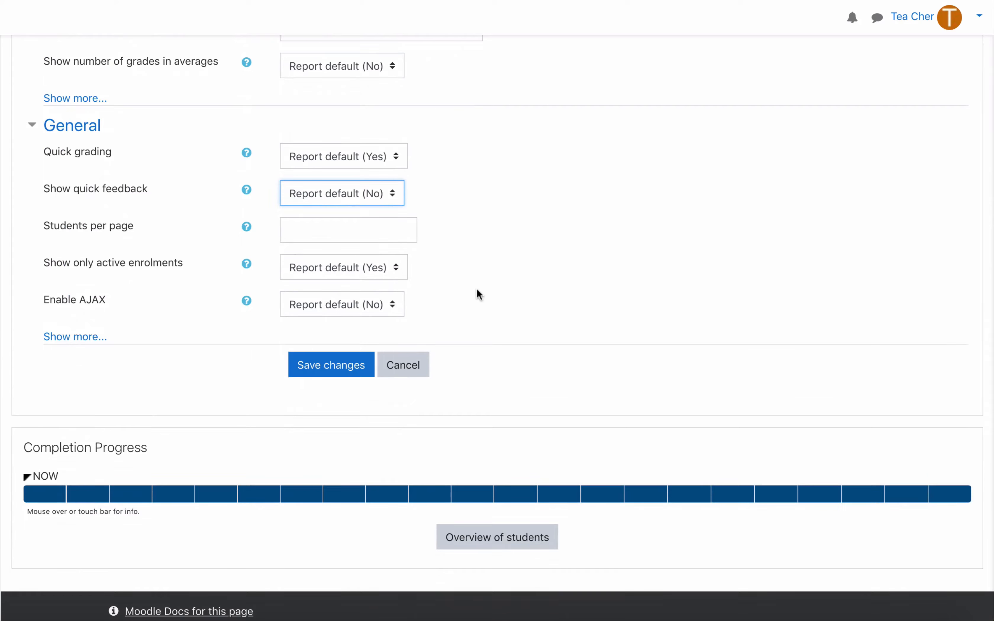
{"action": "left_click", "coordinate": [337, 193]}
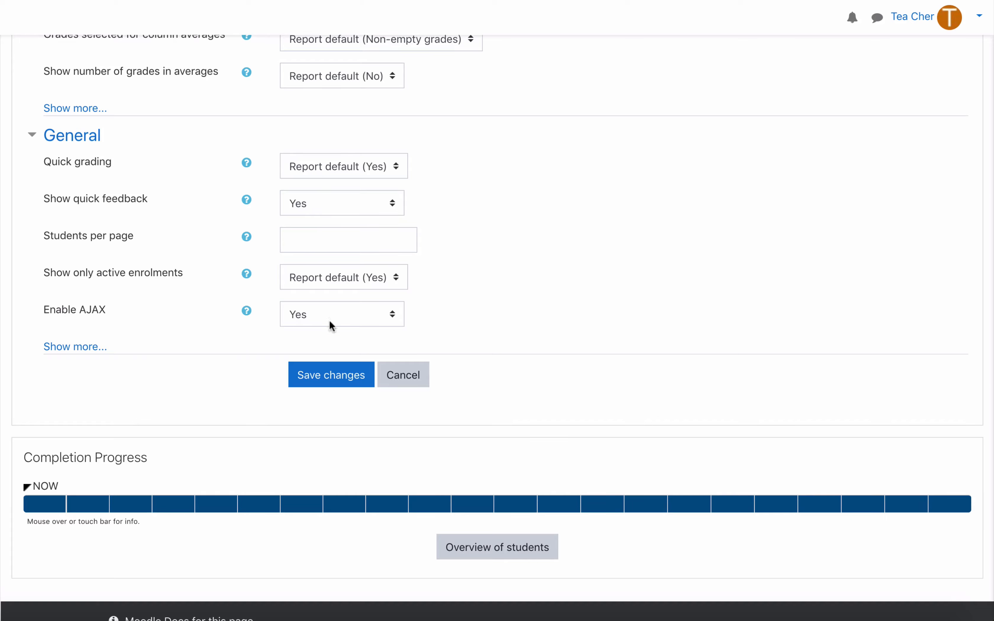
{"action": "left_click", "coordinate": [323, 375]}
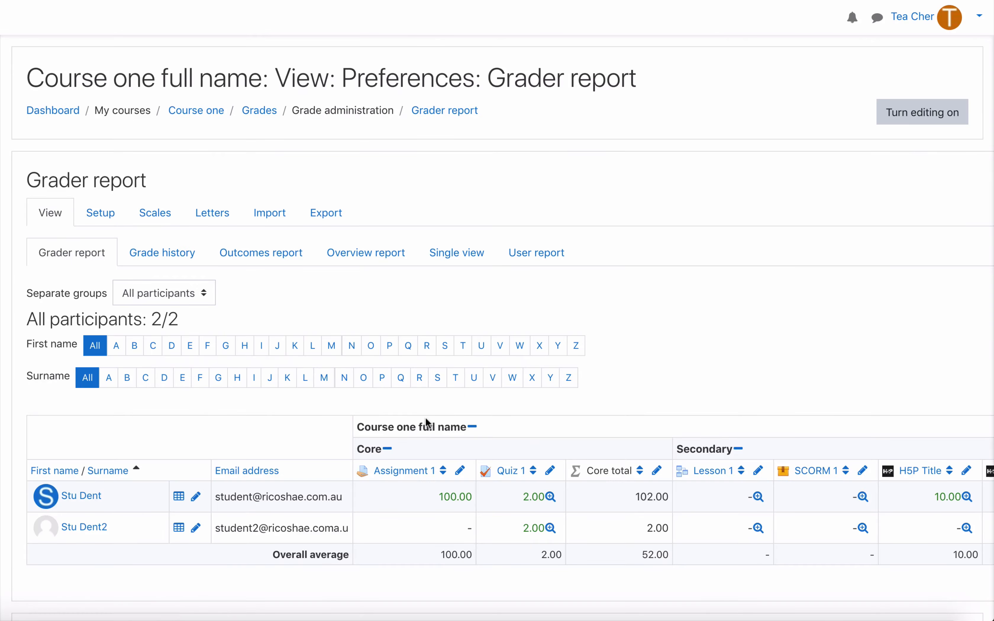
- In the grader report, set the first student's Assignment 1 grade to 50, with the feedback "Well done"
{"action": "scroll", "coordinate": [425, 418], "scroll_direction": "down", "scroll_amount": 5}
{"action": "left_click", "coordinate": [456, 335]}
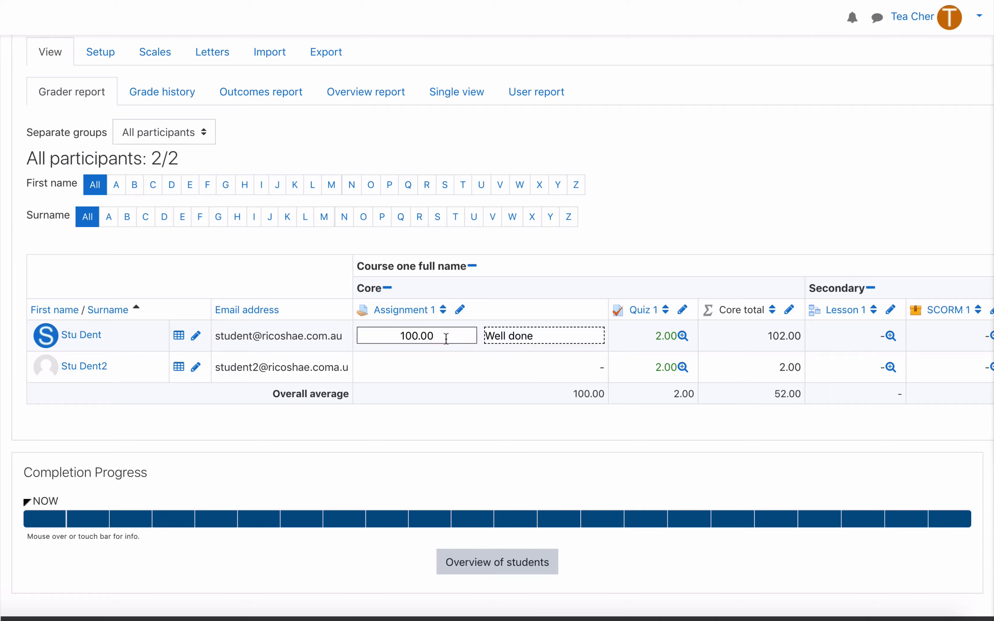
{"action": "left_click_drag", "start_coordinate": [442, 336], "coordinate": [376, 337]}
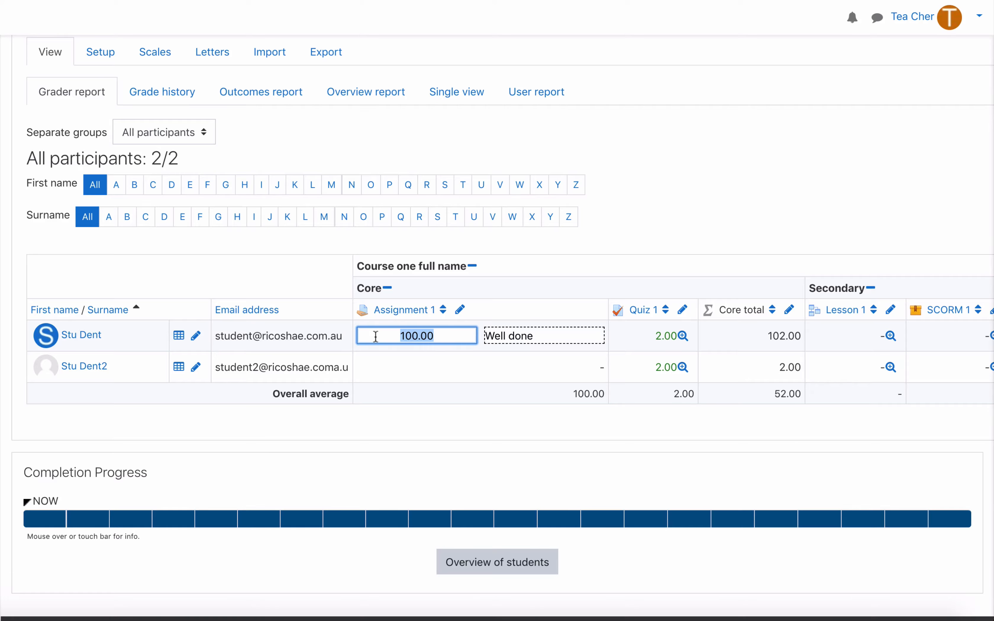
{"action": "left_click", "coordinate": [446, 337]}
{"action": "left_click_drag", "start_coordinate": [447, 338], "coordinate": [330, 337]}
{"action": "type", "text": "50"}
{"action": "key", "text": "Tab"}
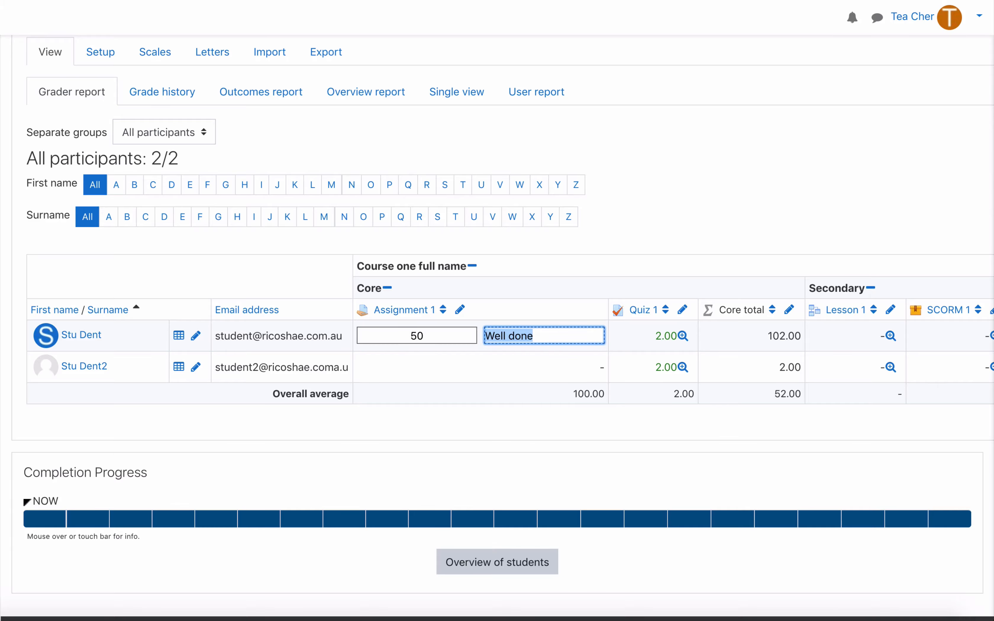
{"action": "type", "text": "Well done"}
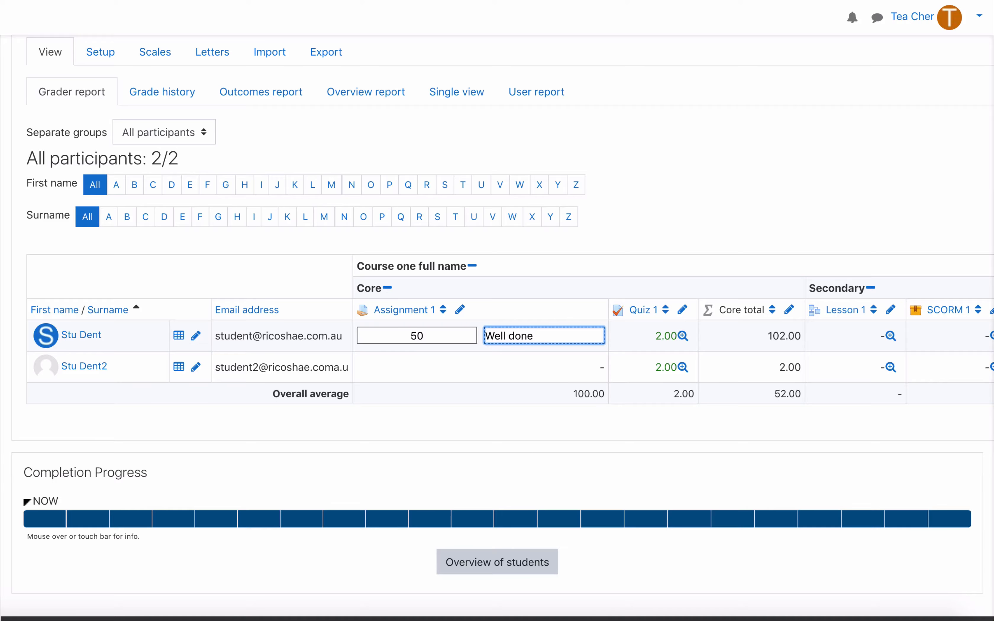
{"action": "key", "text": "Tab"}
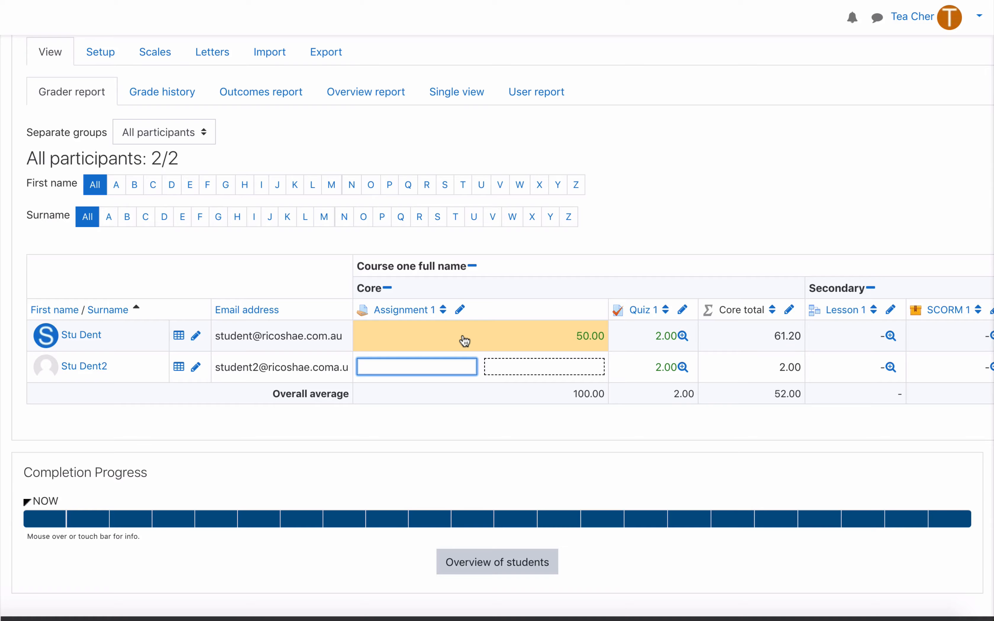
- Add the feedback "Well done" to the first student's Quiz 1 grade
{"action": "left_click", "coordinate": [651, 341]}
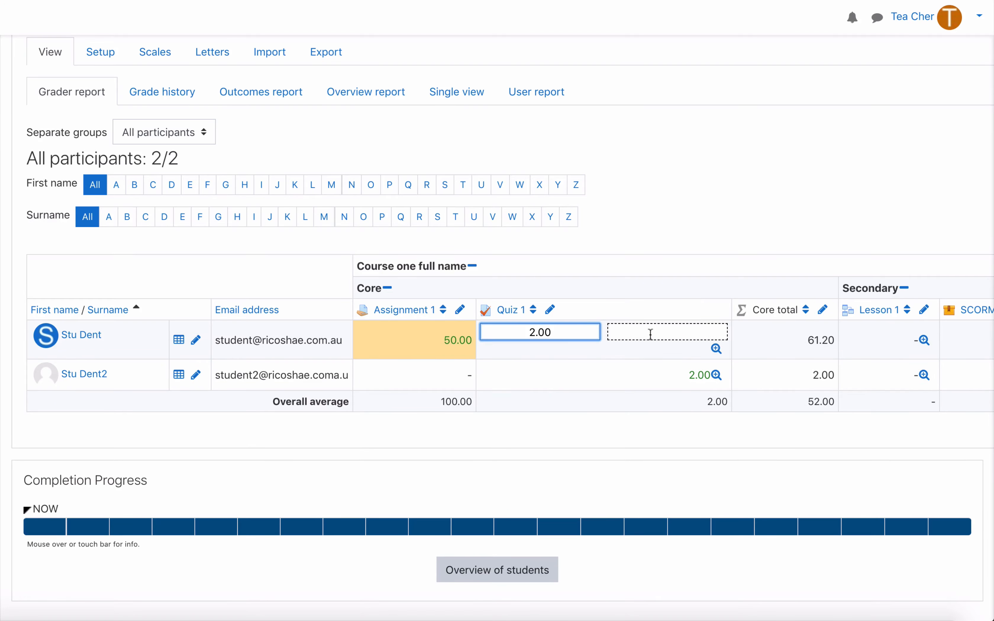
{"action": "left_click", "coordinate": [629, 332]}
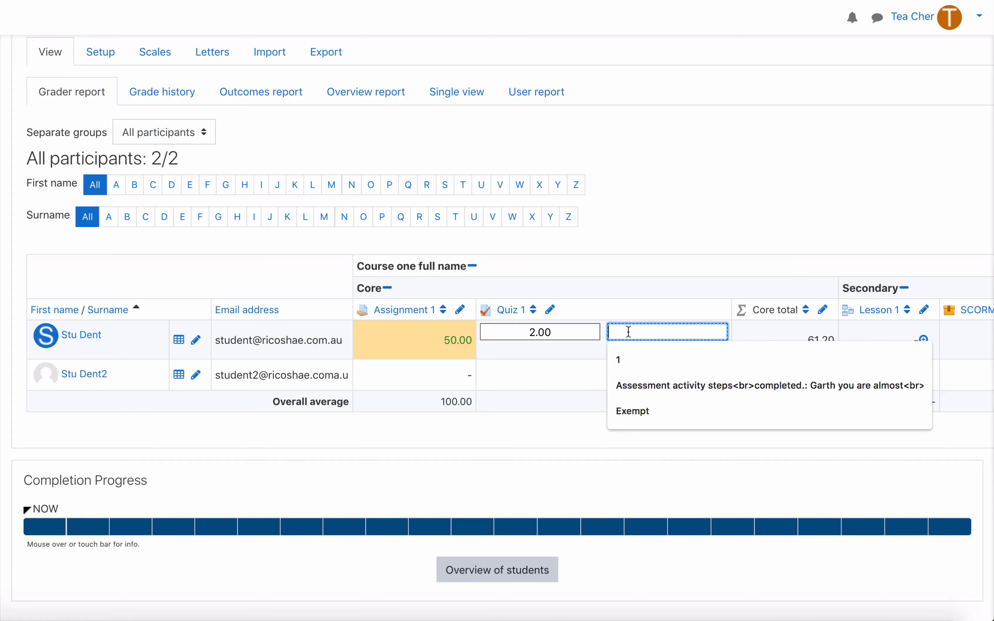
{"action": "type", "text": "Well done"}
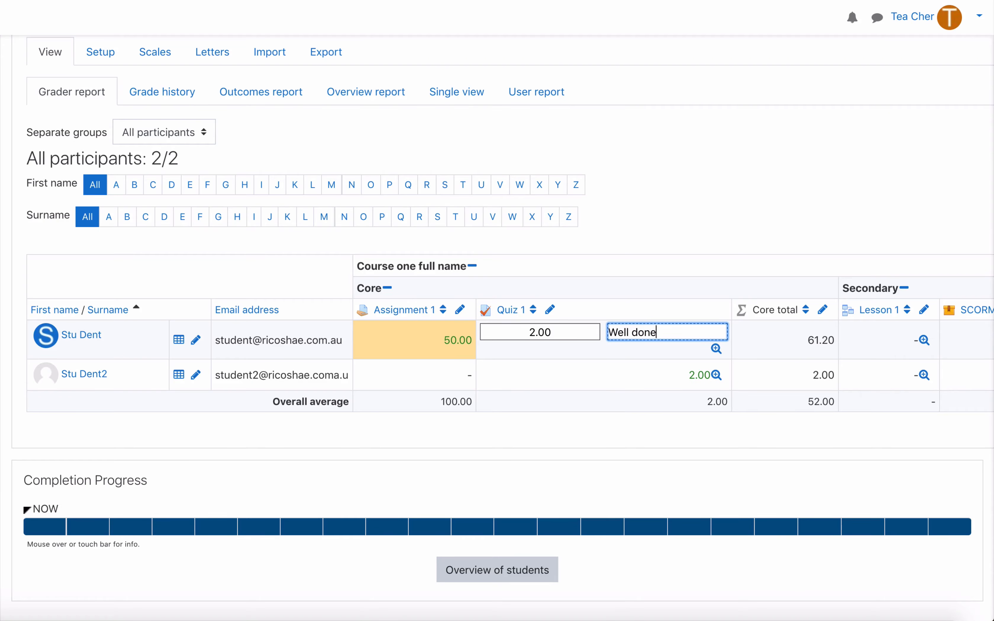
{"action": "key", "text": "Return"}
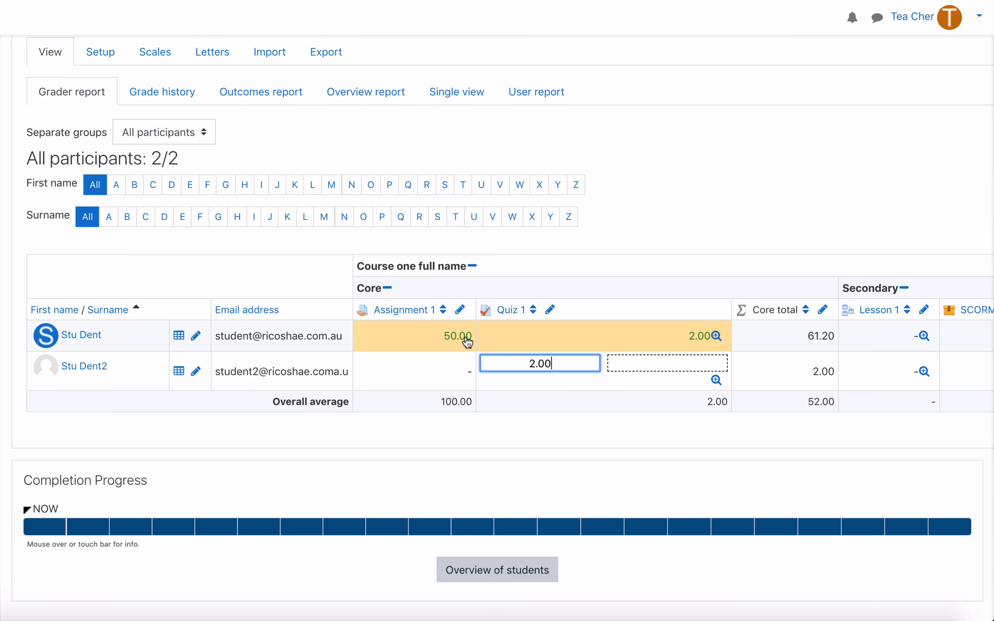
- In the grader report preferences, set Show quick feedback and Enable AJAX to Report default (No) and save the changes
{"action": "left_click", "coordinate": [101, 53]}
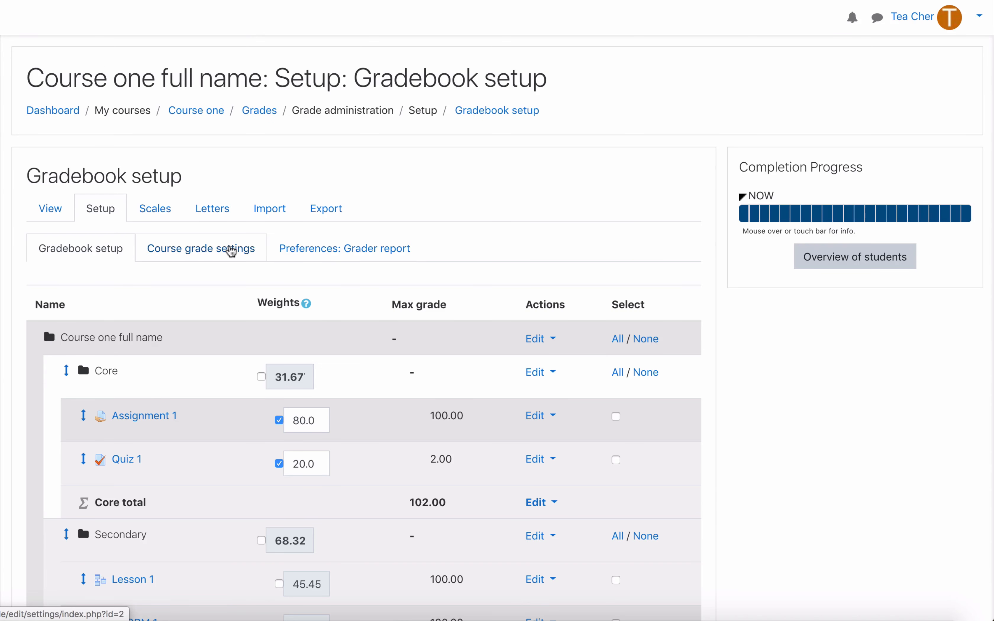
{"action": "left_click", "coordinate": [318, 254]}
{"action": "scroll", "coordinate": [382, 308], "scroll_direction": "down", "scroll_amount": 10}
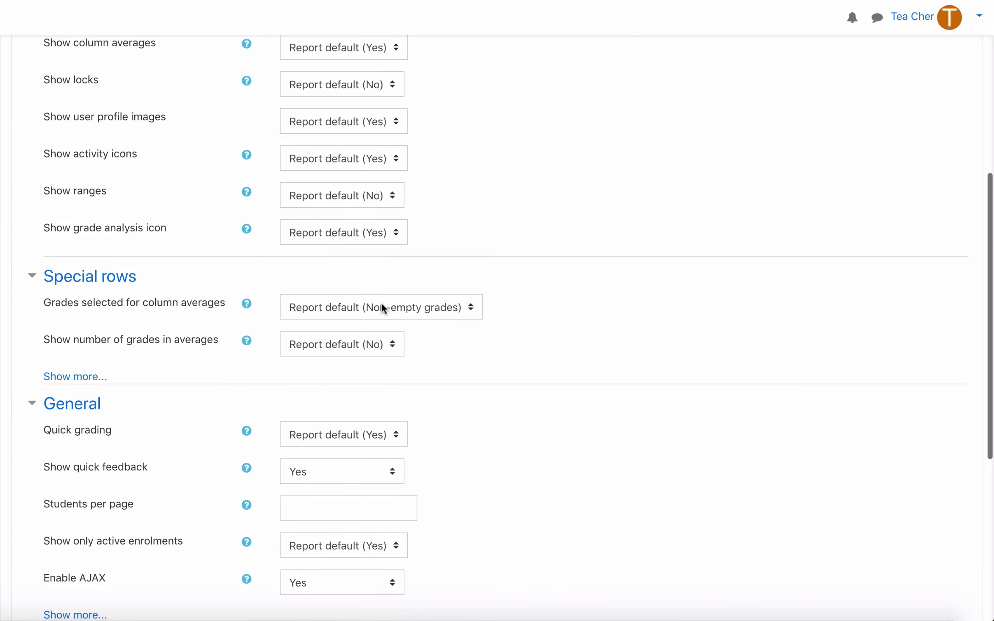
{"action": "left_click", "coordinate": [382, 304]}
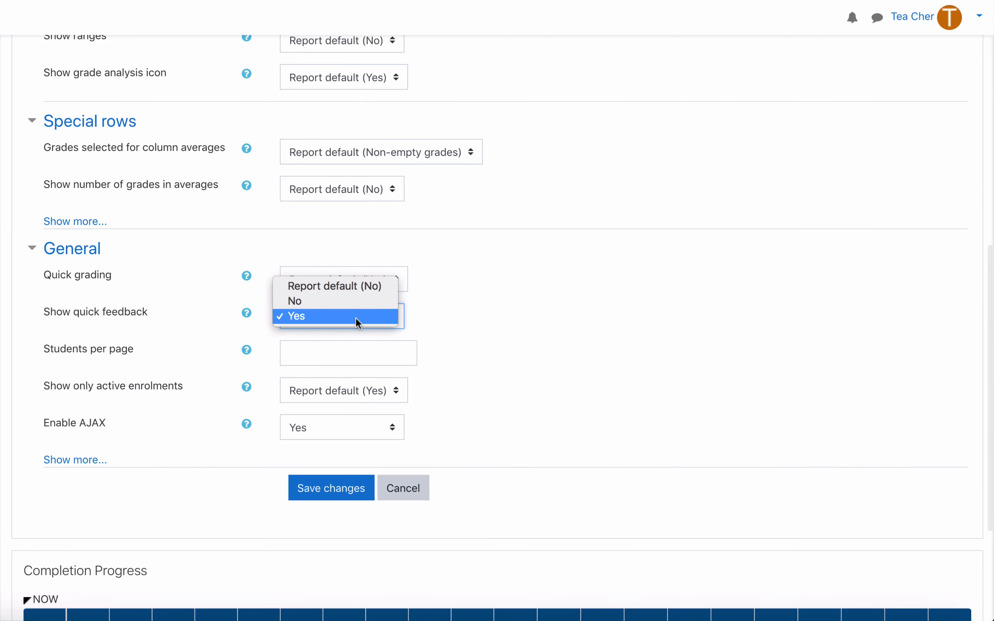
{"action": "left_click", "coordinate": [357, 289]}
{"action": "left_click", "coordinate": [345, 428]}
{"action": "left_click", "coordinate": [348, 397]}
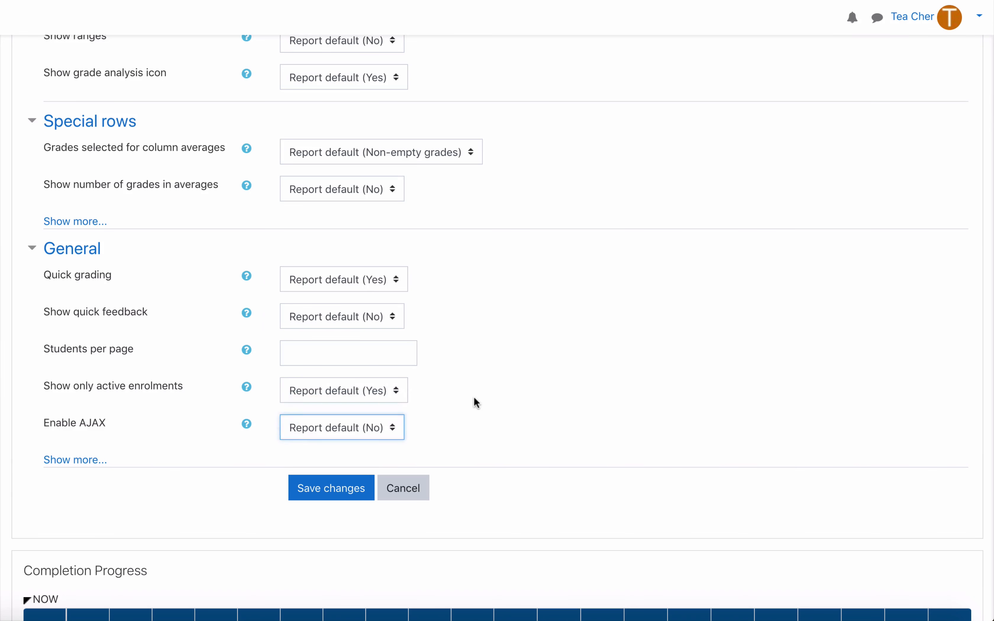
{"action": "left_click", "coordinate": [349, 491]}
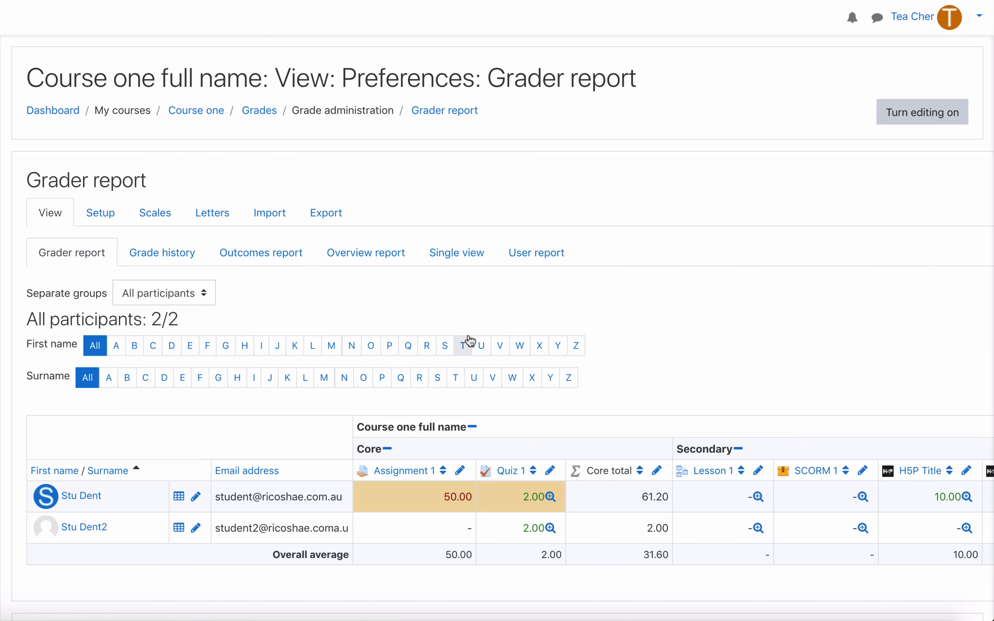
- Return to the gradebook setup and review the Core and Secondary categories with their grade items
{"action": "left_click", "coordinate": [101, 215]}
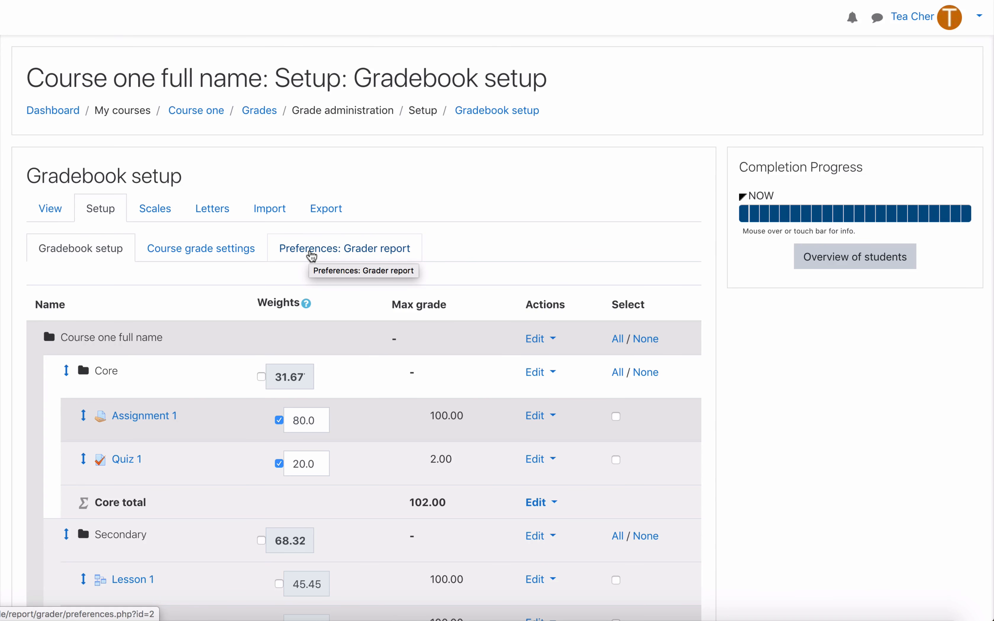
{"action": "scroll", "coordinate": [515, 247], "scroll_direction": "down", "scroll_amount": 3}
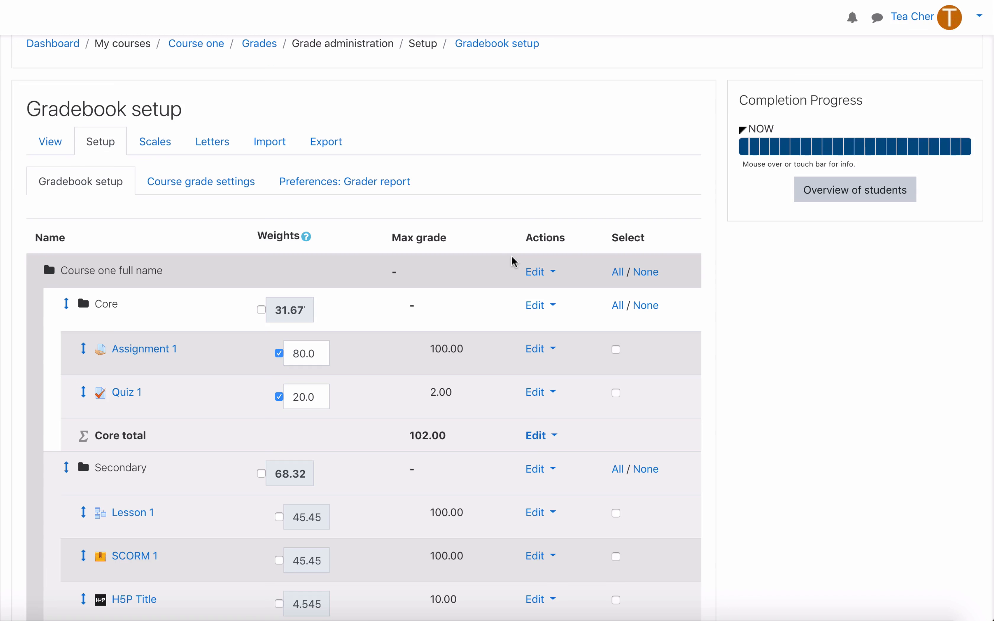